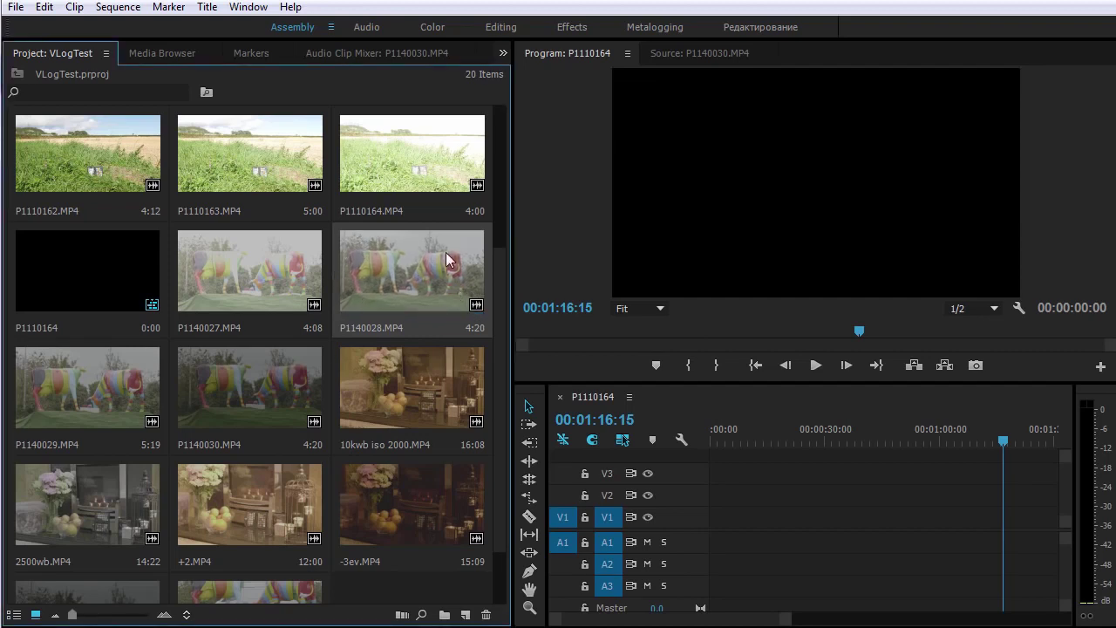
# Add P1140028 to the sequence and open the Color workspace with the waveform scope.
pyautogui.moveTo(399, 278); pyautogui.dragTo(717, 533)
pyautogui.click(722, 445)
pyautogui.click(721, 445)
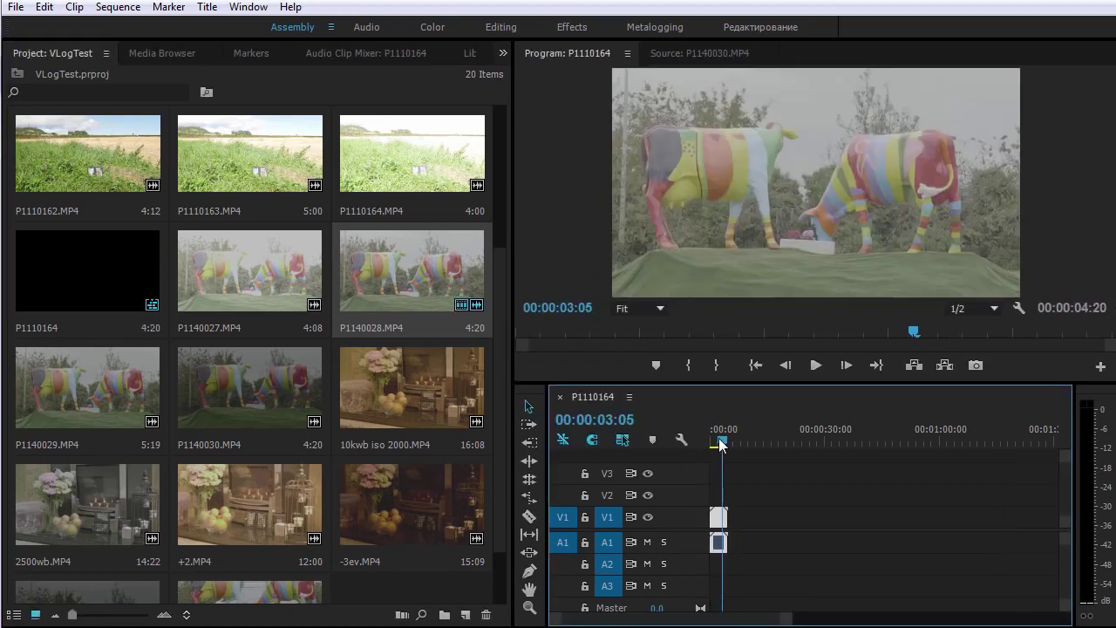
pyautogui.click(431, 26)
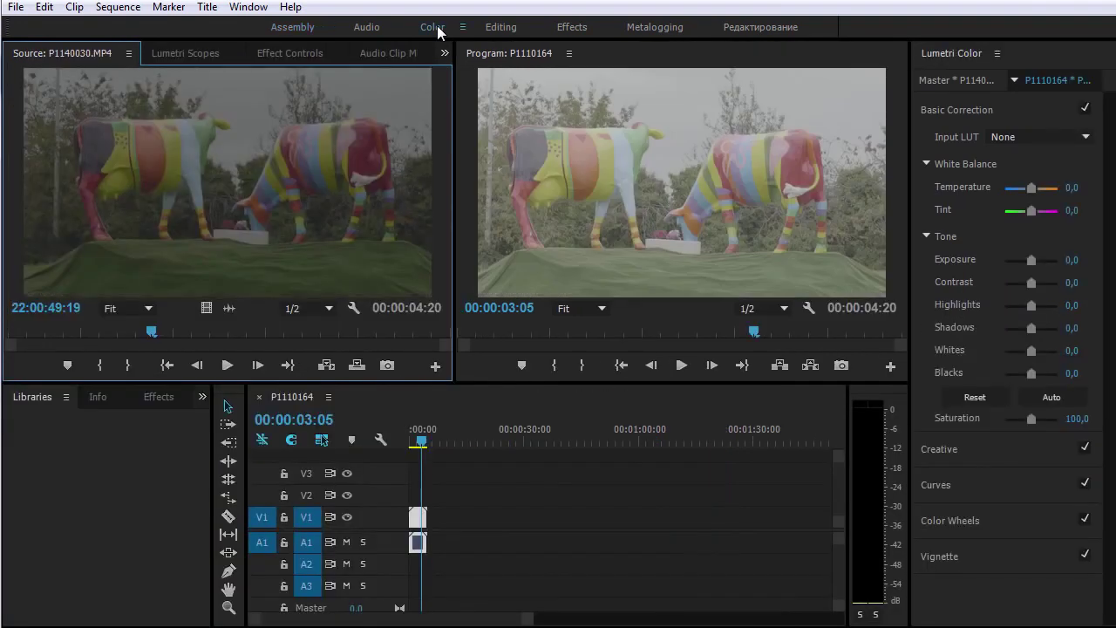
pyautogui.click(171, 50)
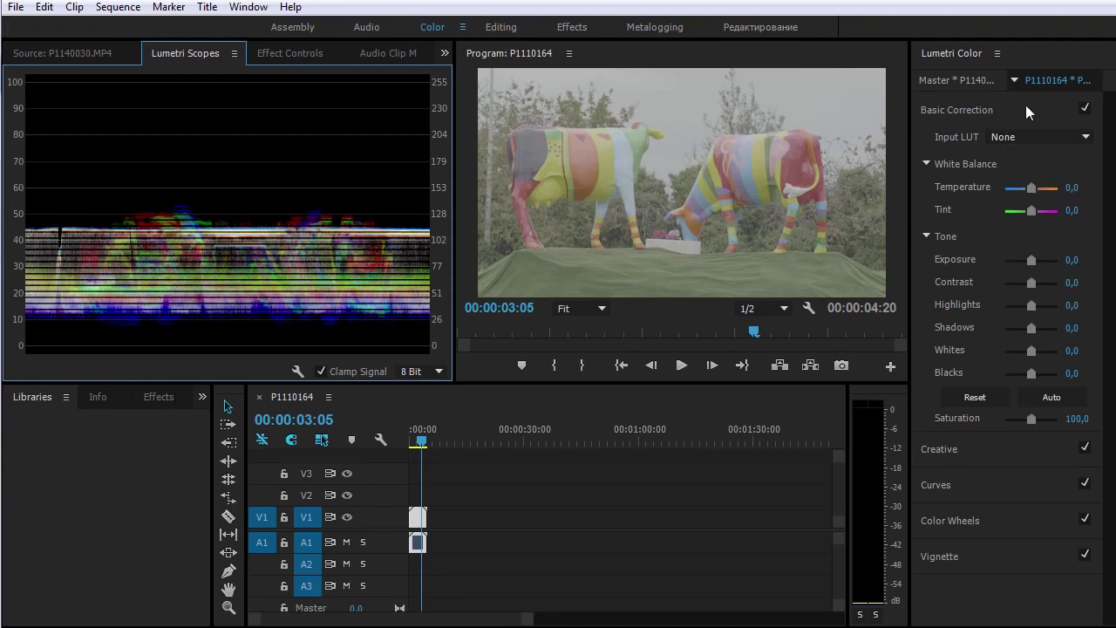
# Browse Lumetri's Basic Correction input LUT list and Creative section, leaving Look None, Intensity 100.
pyautogui.click(952, 446)
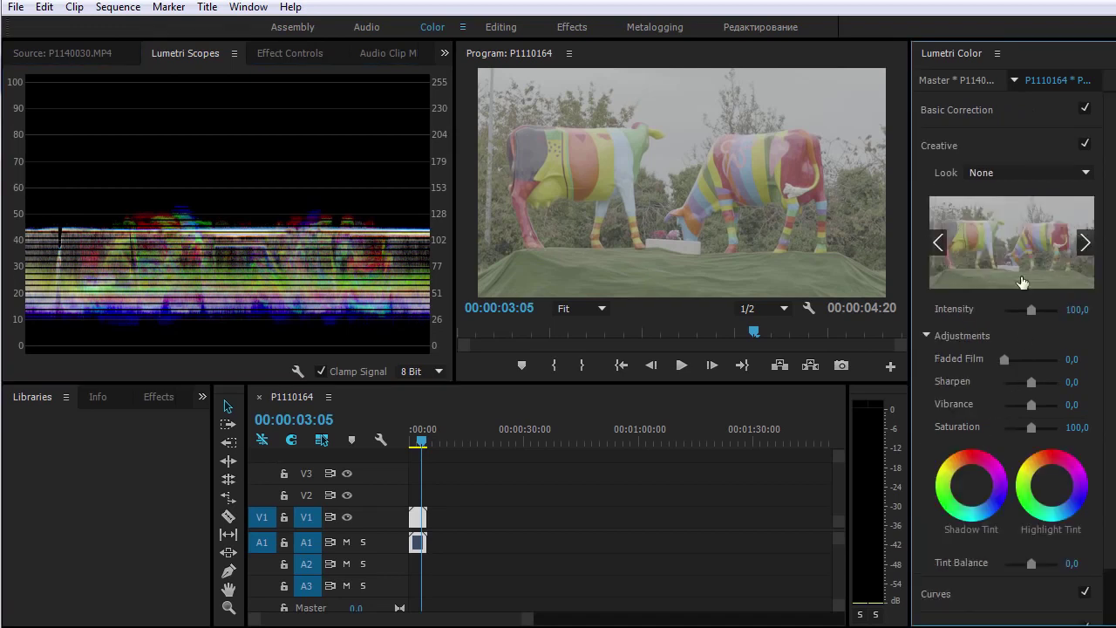
pyautogui.click(1024, 112)
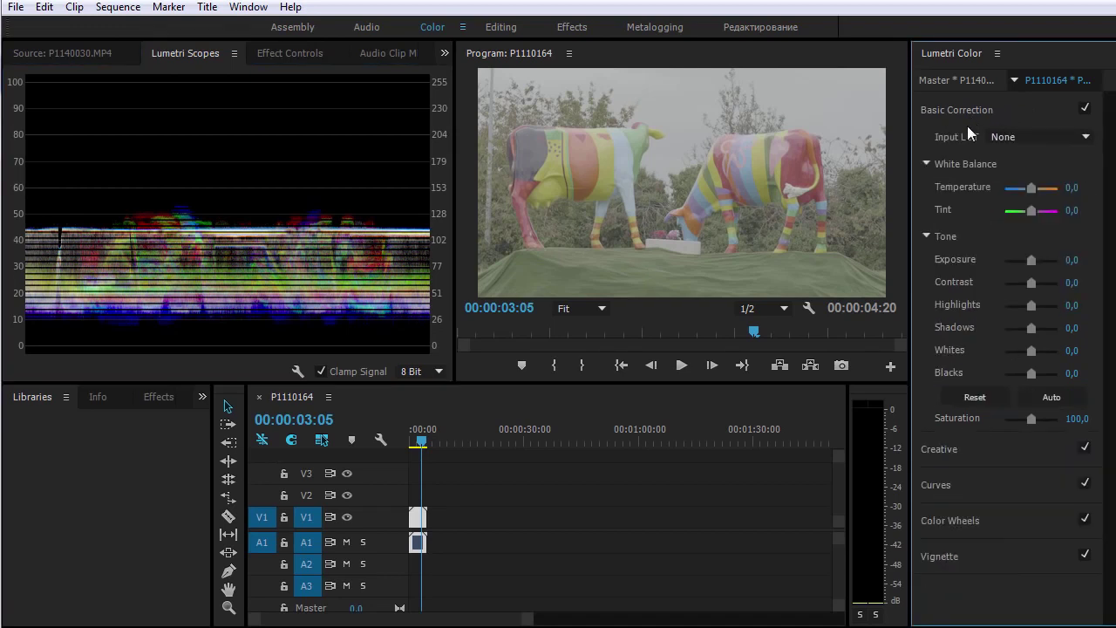
pyautogui.click(1023, 136)
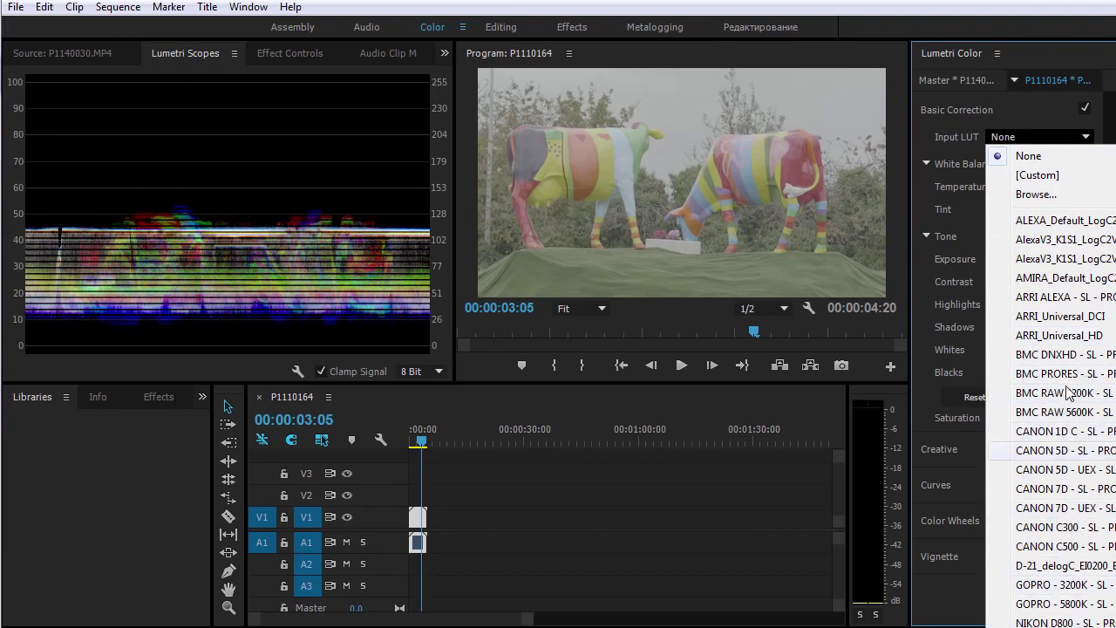
pyautogui.click(956, 109)
pyautogui.click(947, 146)
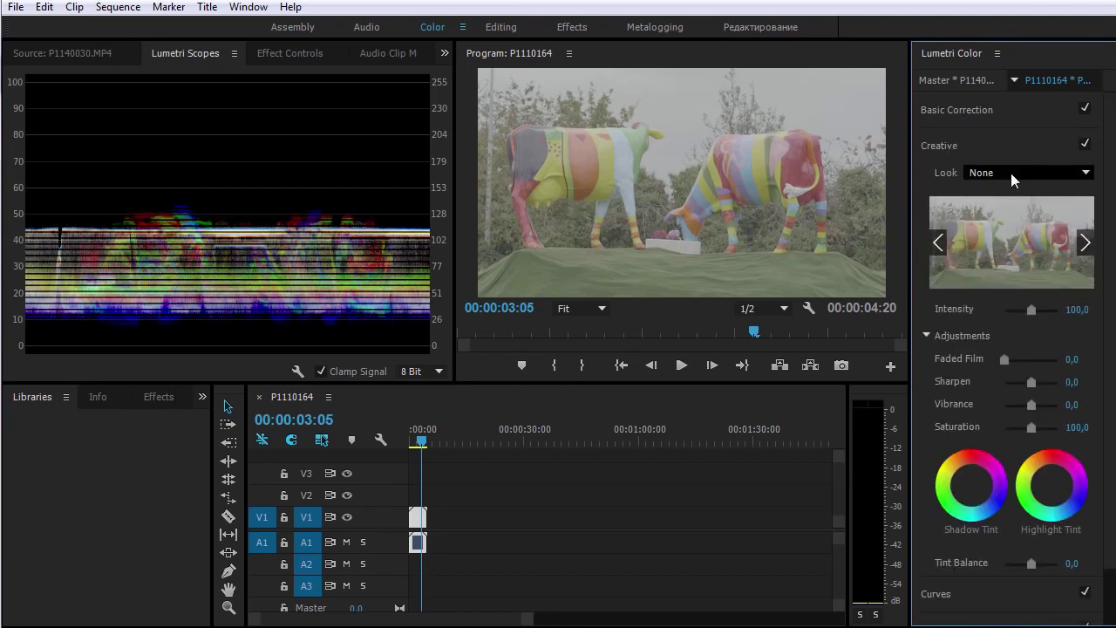
pyautogui.click(998, 110)
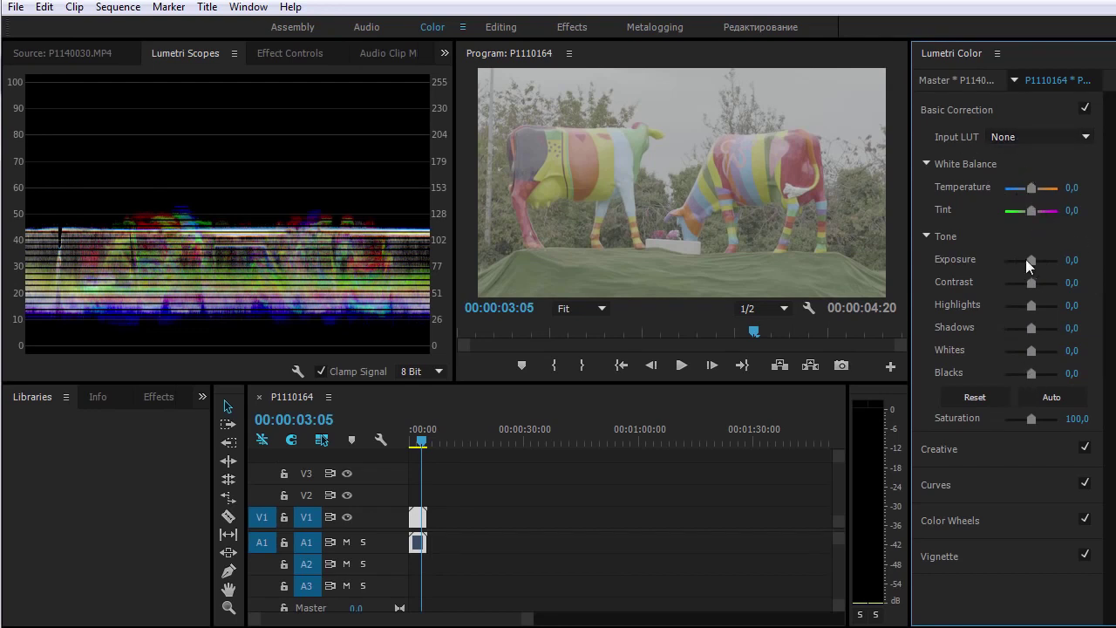
pyautogui.click(989, 449)
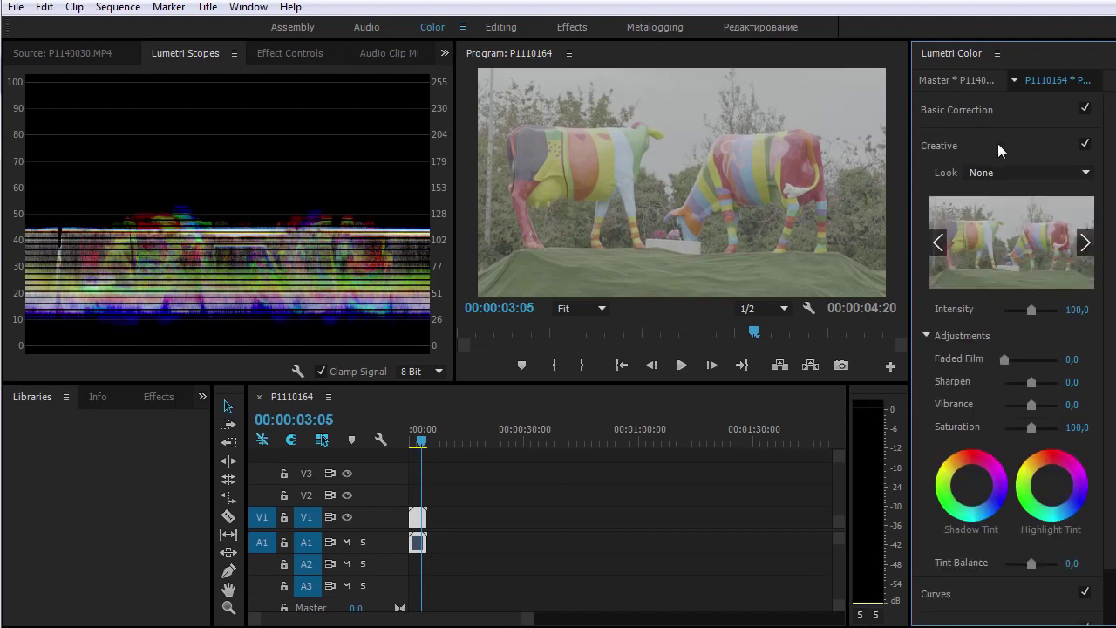
# Load the VLog_to_V709 .cube file as Basic Correction's Input LUT.
pyautogui.click(997, 110)
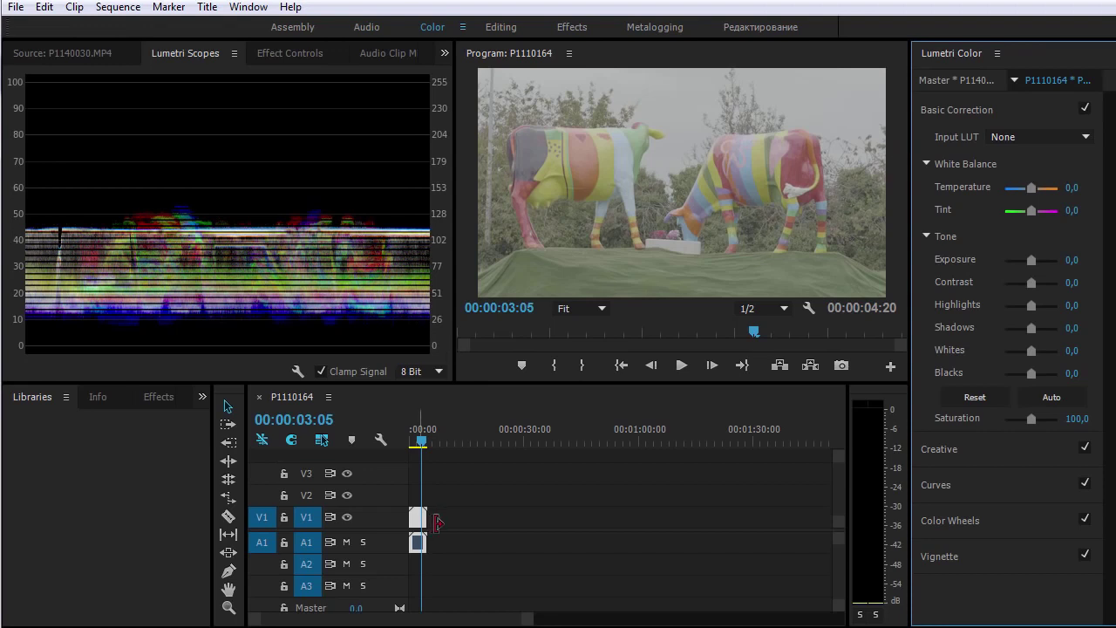
pyautogui.click(1023, 136)
pyautogui.click(1037, 193)
pyautogui.doubleClick(471, 171)
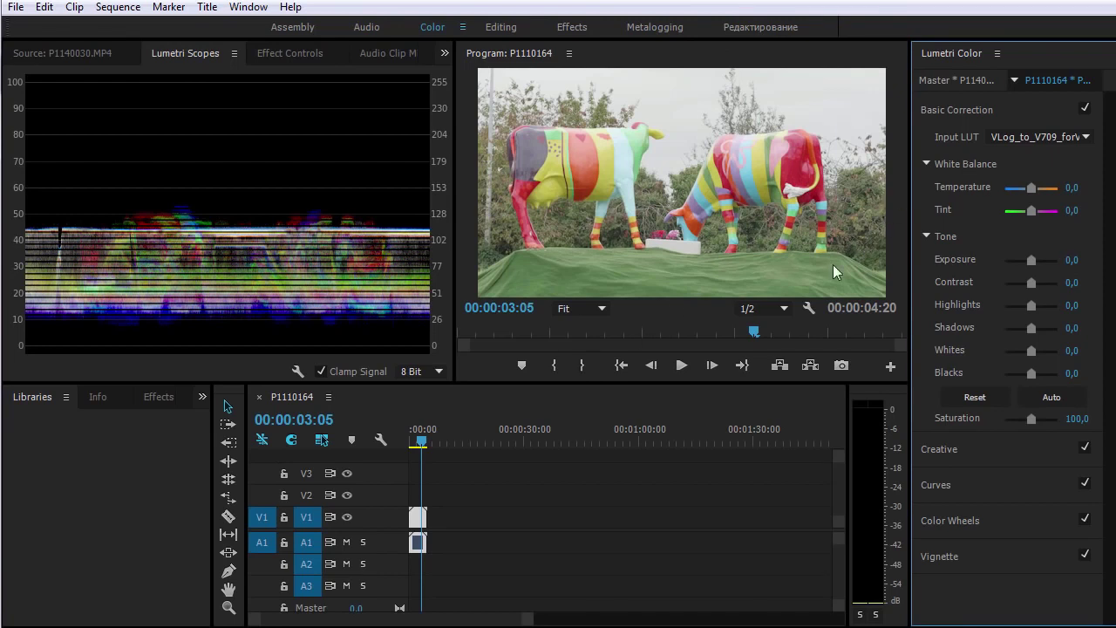
# Toggle Basic Correction off and on and scrub the clip to check the grade.
pyautogui.click(1084, 108)
pyautogui.click(1084, 108)
pyautogui.moveTo(421, 432); pyautogui.dragTo(419, 432)
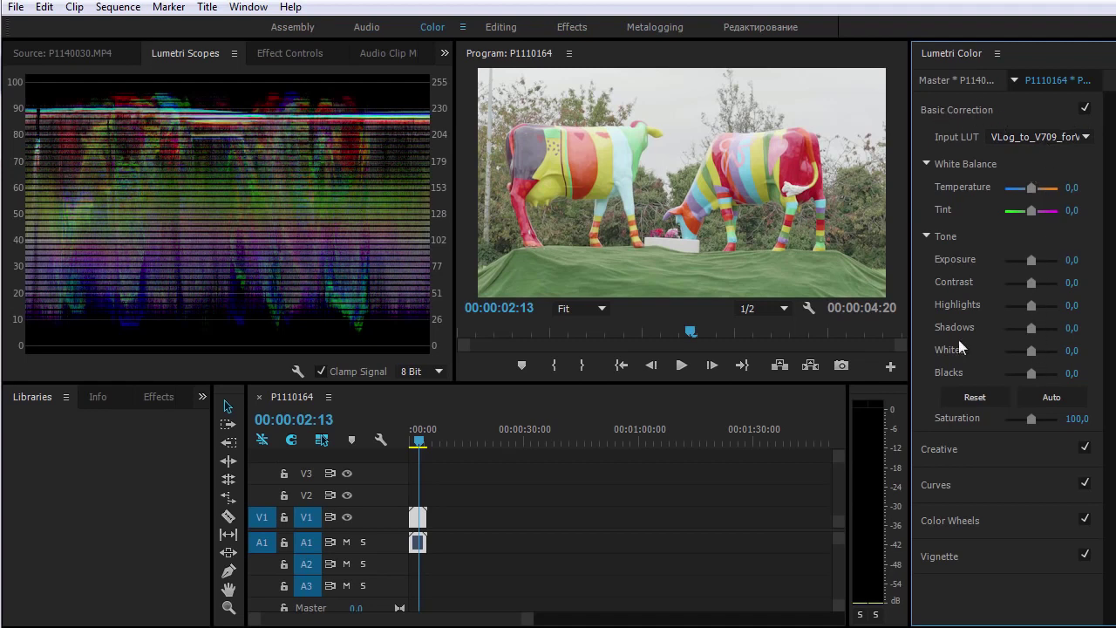
# Disable Basic Correction and load the VLog_to_V709 LUT as the Creative Look.
pyautogui.click(1084, 110)
pyautogui.click(967, 450)
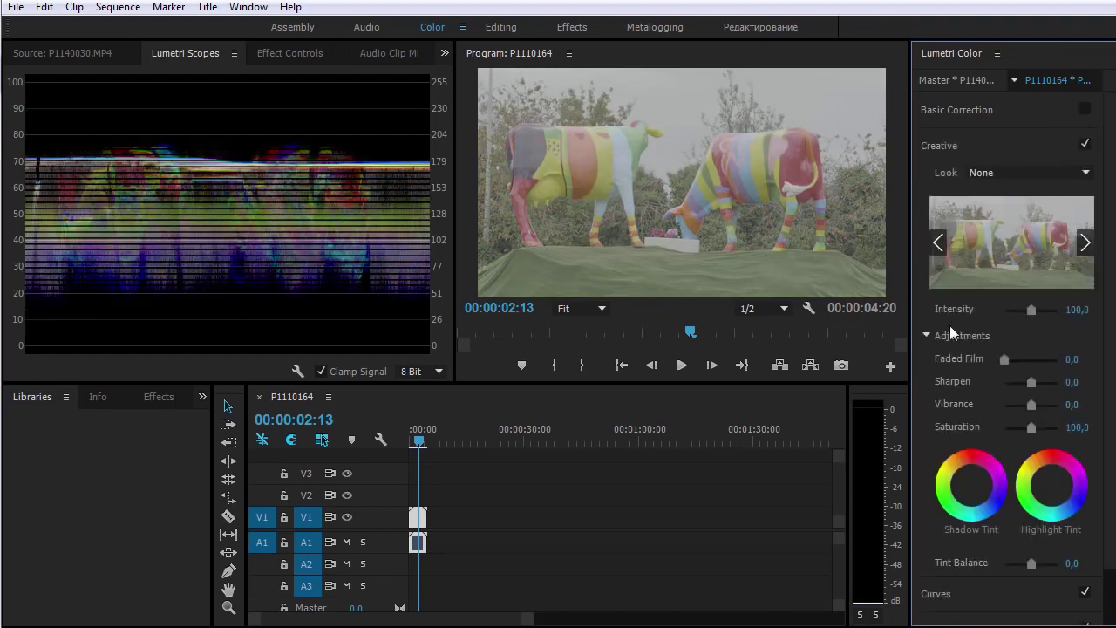
pyautogui.click(1005, 172)
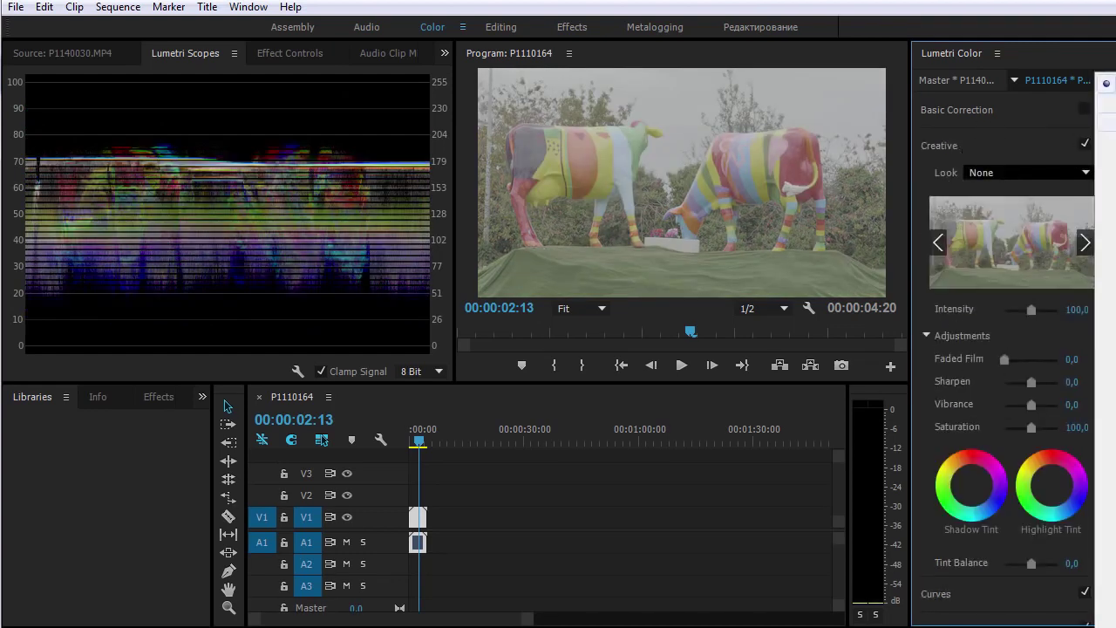
pyautogui.click(1106, 122)
pyautogui.doubleClick(468, 139)
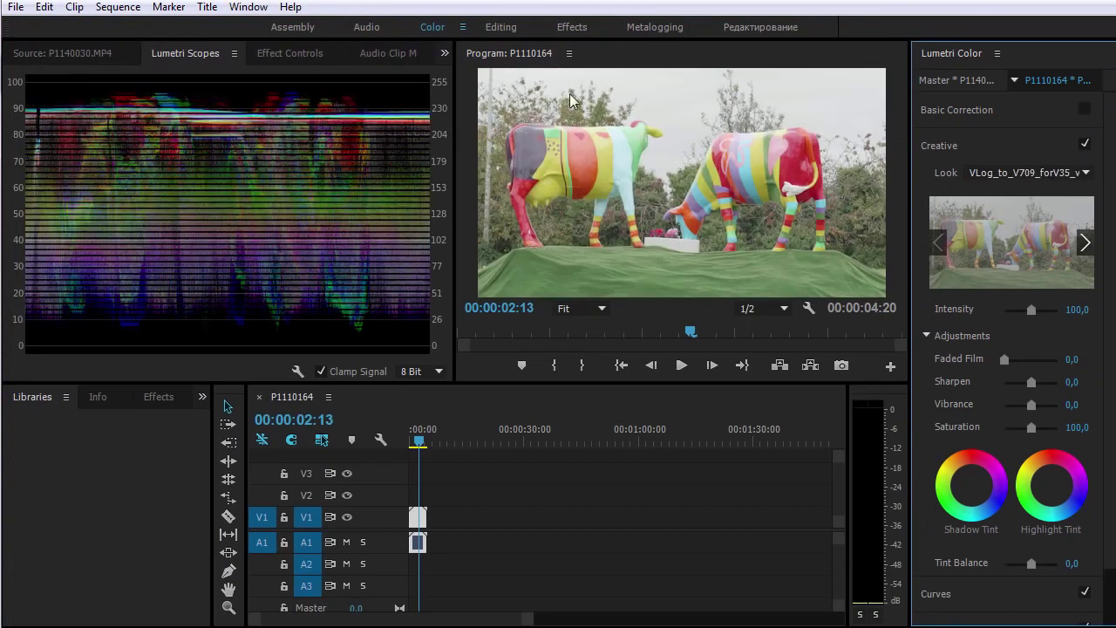
# Compare the Creative and Basic Correction LUTs, leaving Creative off and Basic Correction on.
pyautogui.click(1085, 142)
pyautogui.click(1078, 110)
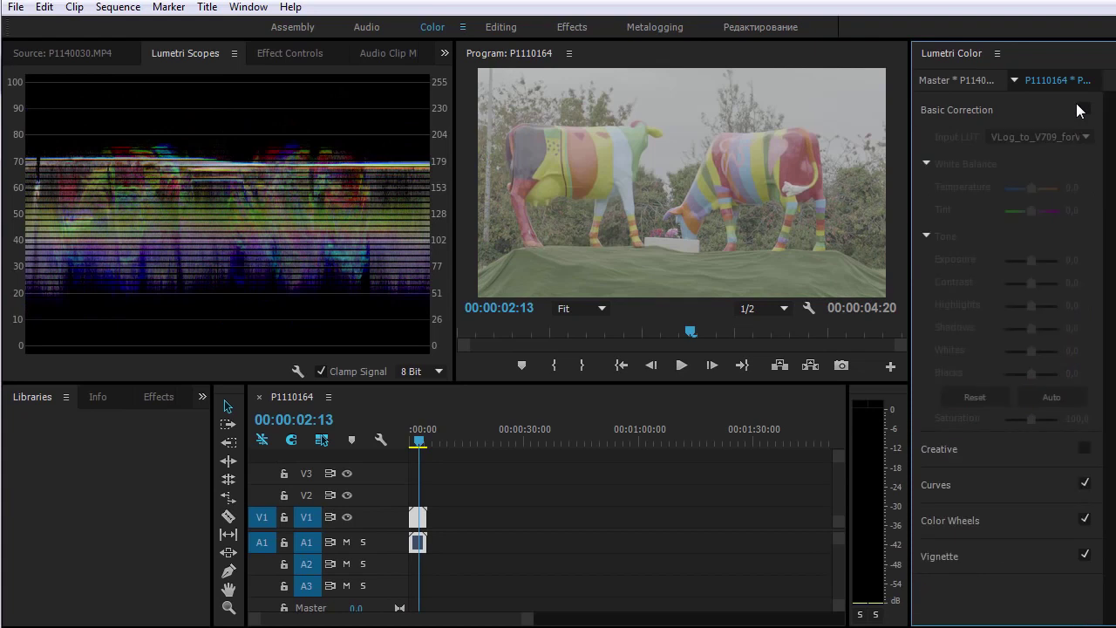
pyautogui.click(1079, 110)
pyautogui.click(1085, 110)
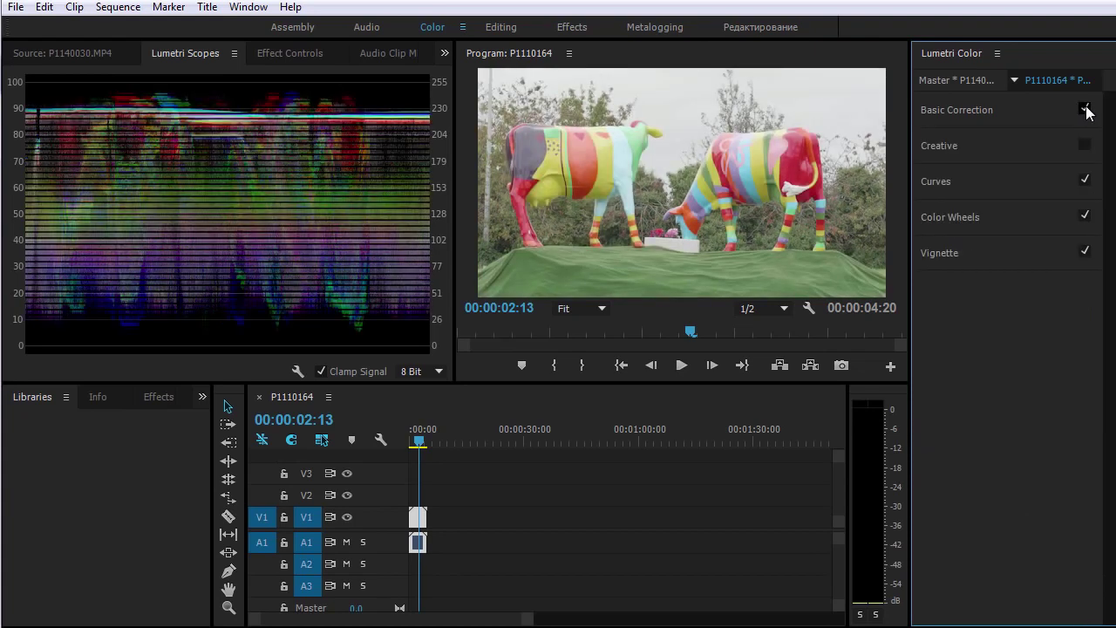
pyautogui.click(1085, 109)
pyautogui.click(1085, 144)
pyautogui.click(1085, 145)
pyautogui.click(1085, 109)
# In the Assembly workspace, add clip P1140030 to the sequence and move the playhead onto it.
pyautogui.click(295, 27)
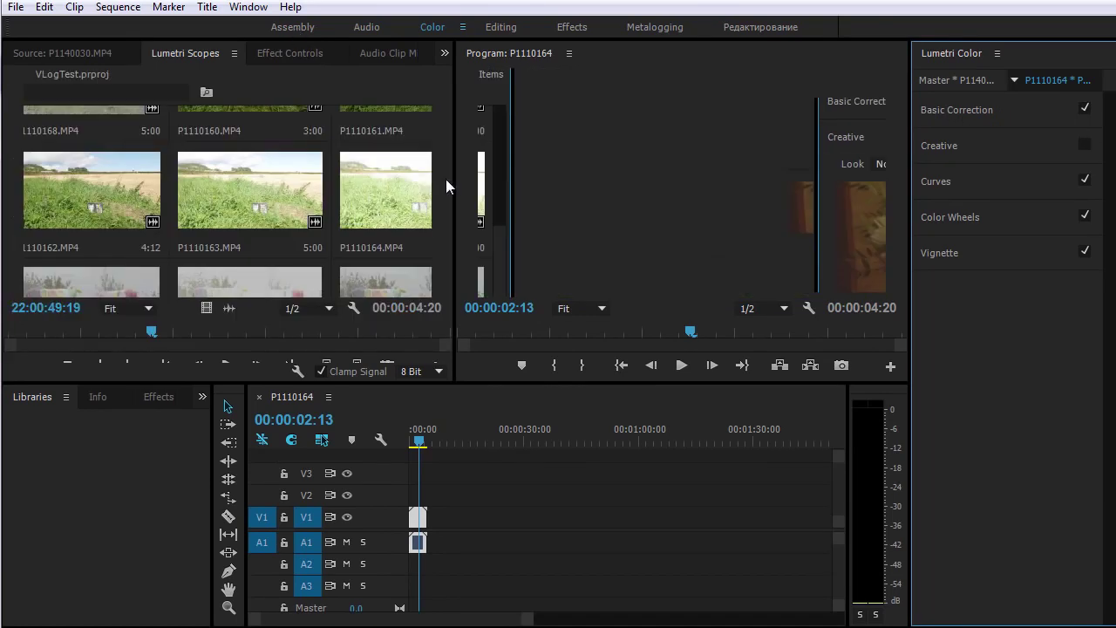
pyautogui.moveTo(504, 320); pyautogui.dragTo(505, 441)
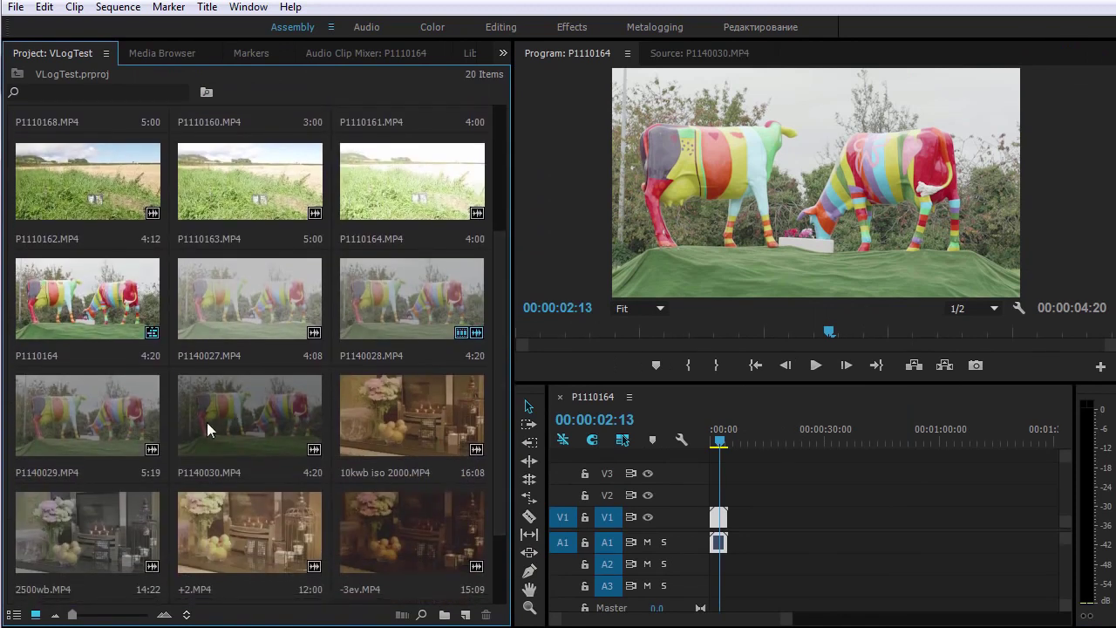
pyautogui.moveTo(207, 422); pyautogui.dragTo(729, 520)
pyautogui.click(736, 439)
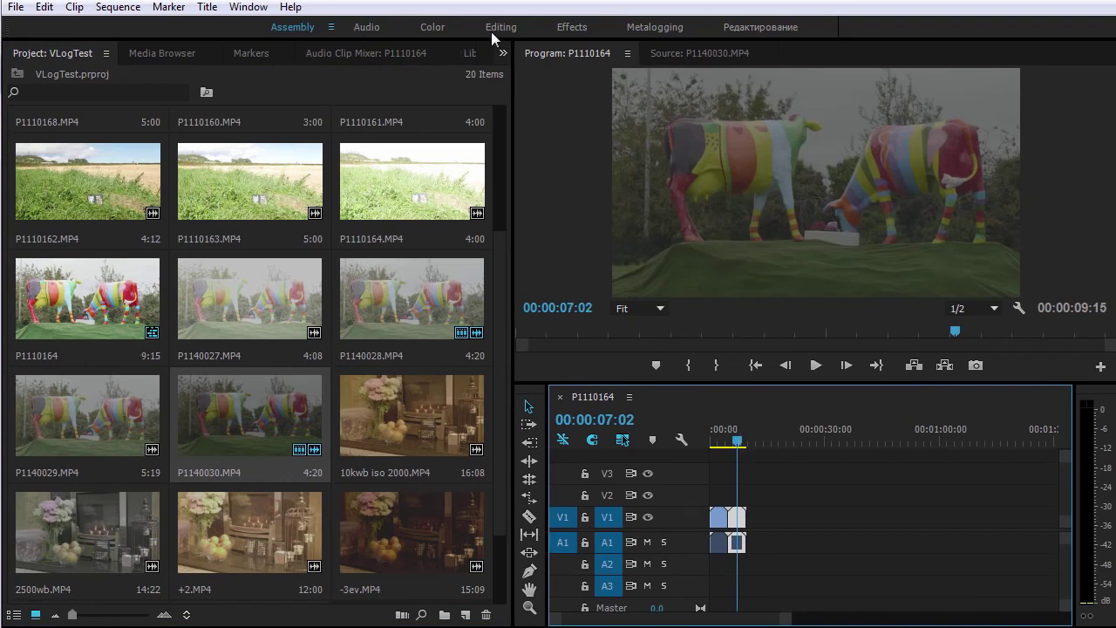
# Back in Color, give P1140030 the VLog_to_V709 Input LUT and check both clips.
pyautogui.click(433, 26)
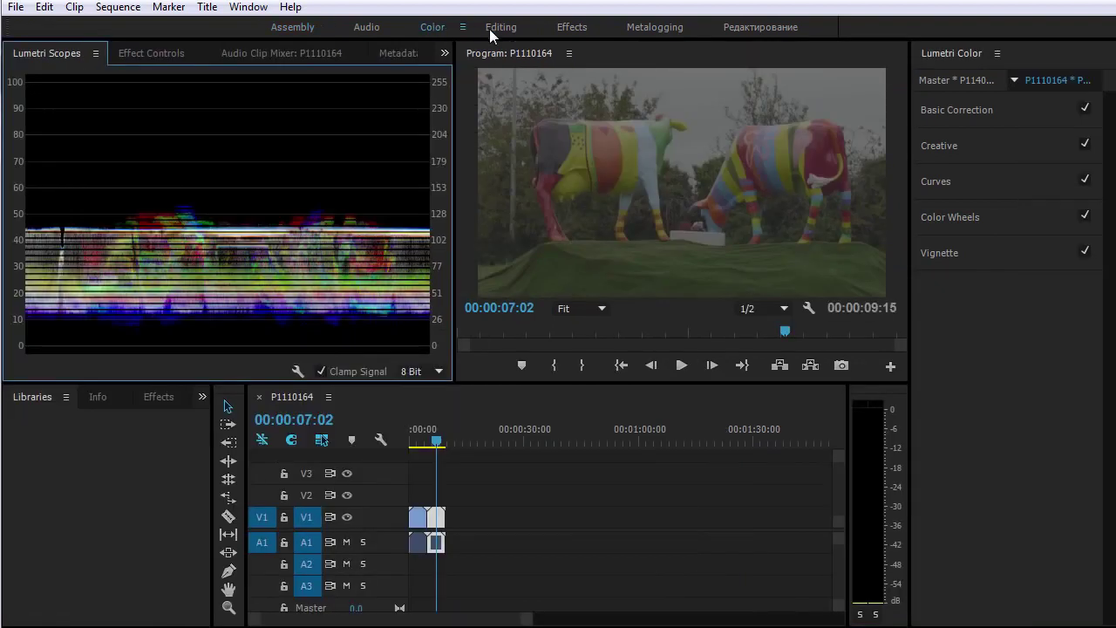
pyautogui.click(999, 109)
pyautogui.click(1011, 137)
pyautogui.click(1046, 194)
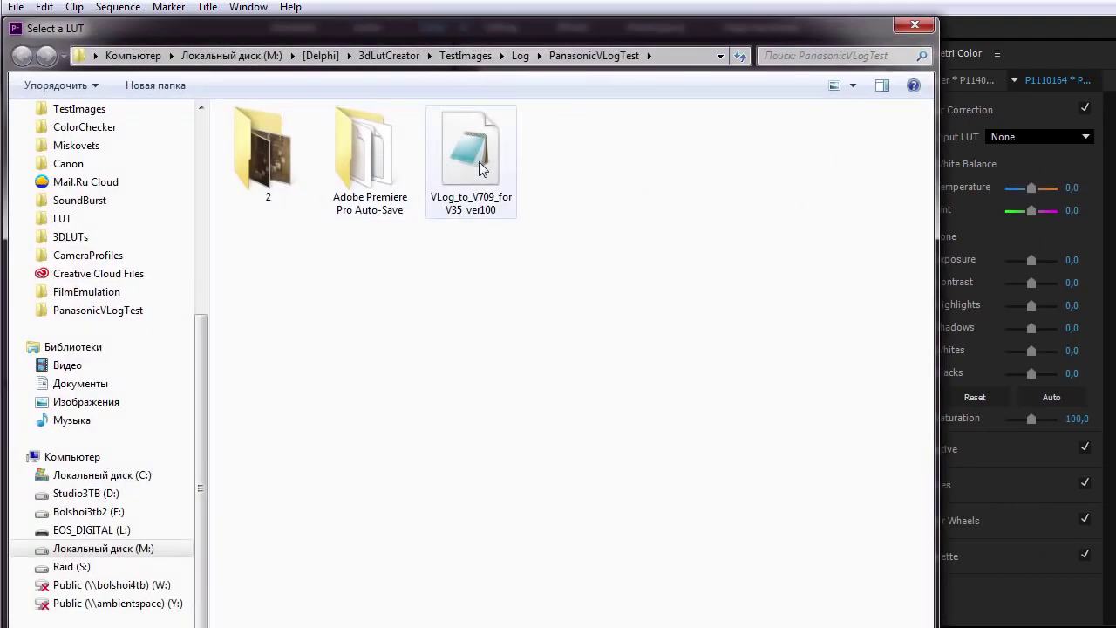
pyautogui.doubleClick(482, 169)
pyautogui.click(418, 441)
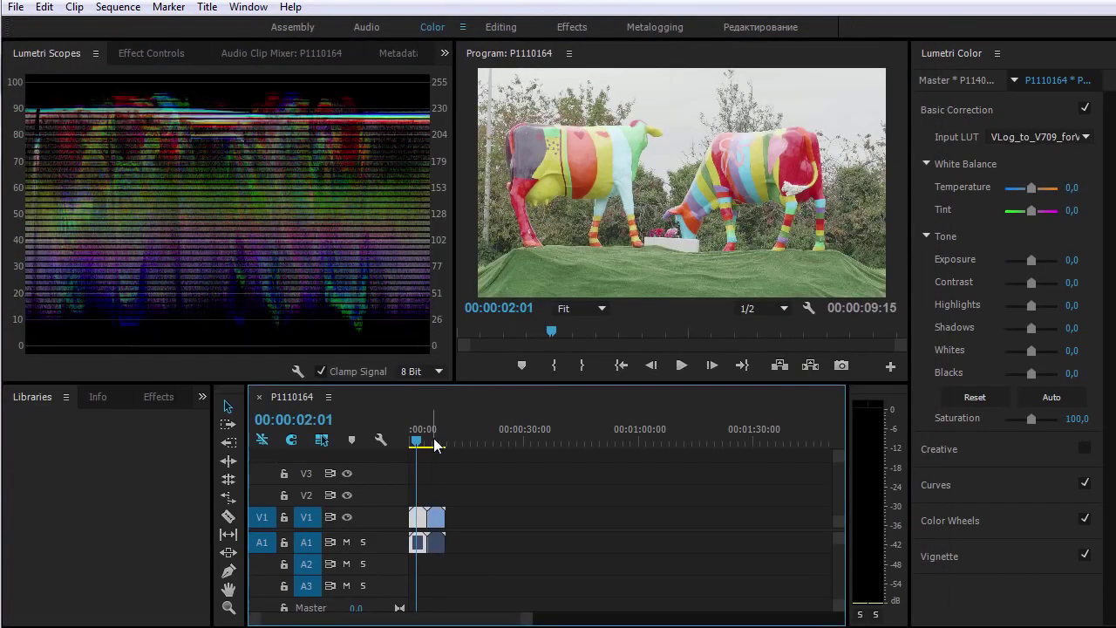
pyautogui.click(432, 442)
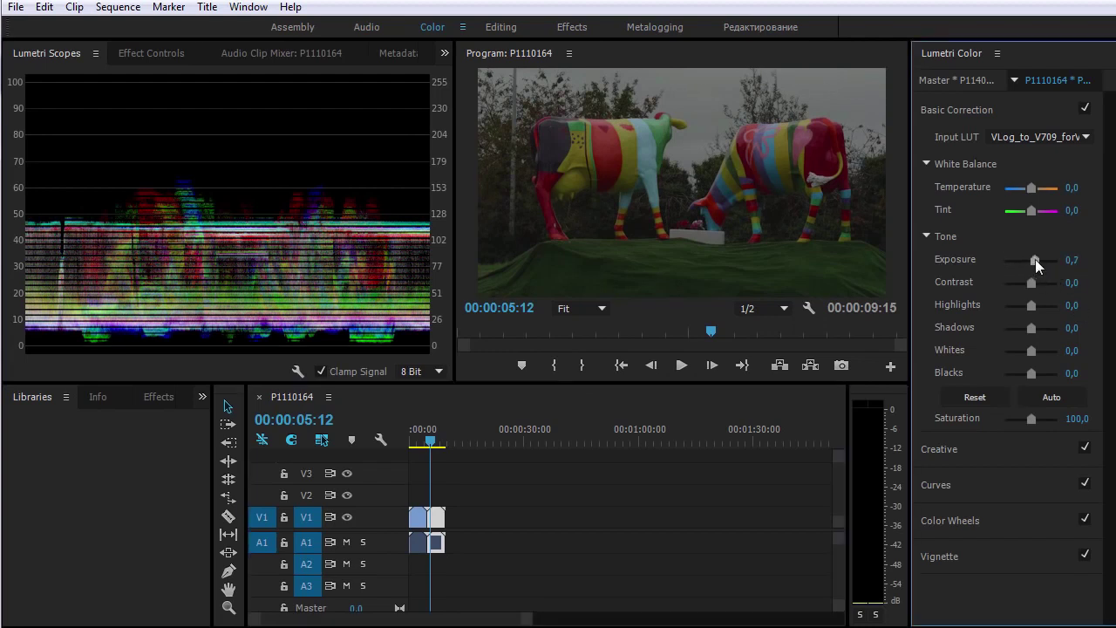
# Raise the second clip's Exposure to 3.5 and compare it against the first clip.
pyautogui.moveTo(1035, 259); pyautogui.dragTo(1048, 257)
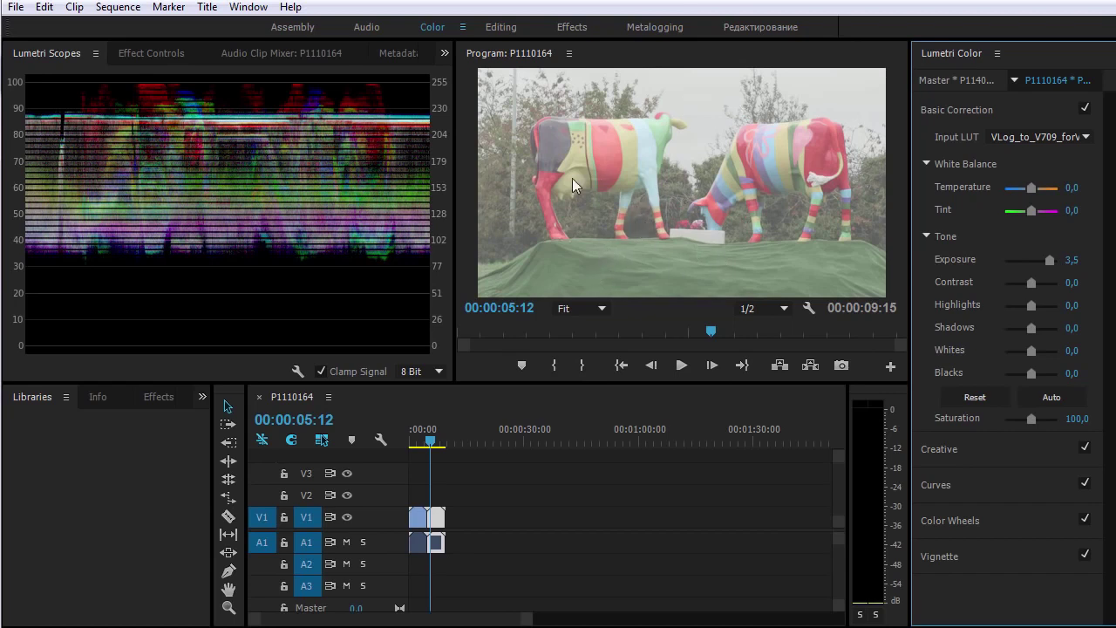
pyautogui.click(417, 441)
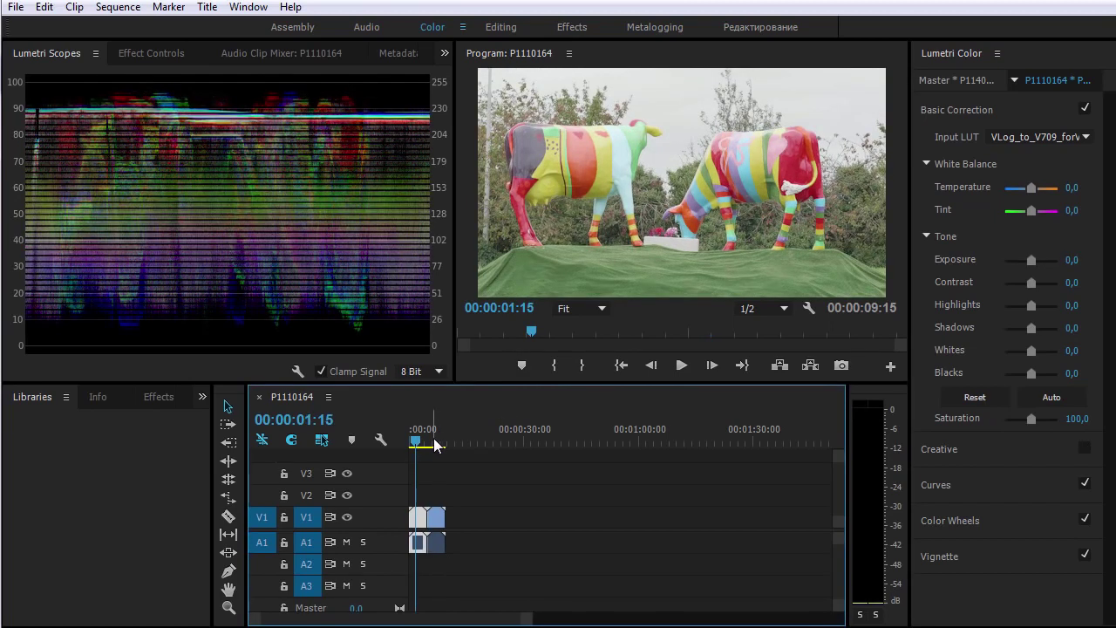
pyautogui.click(431, 441)
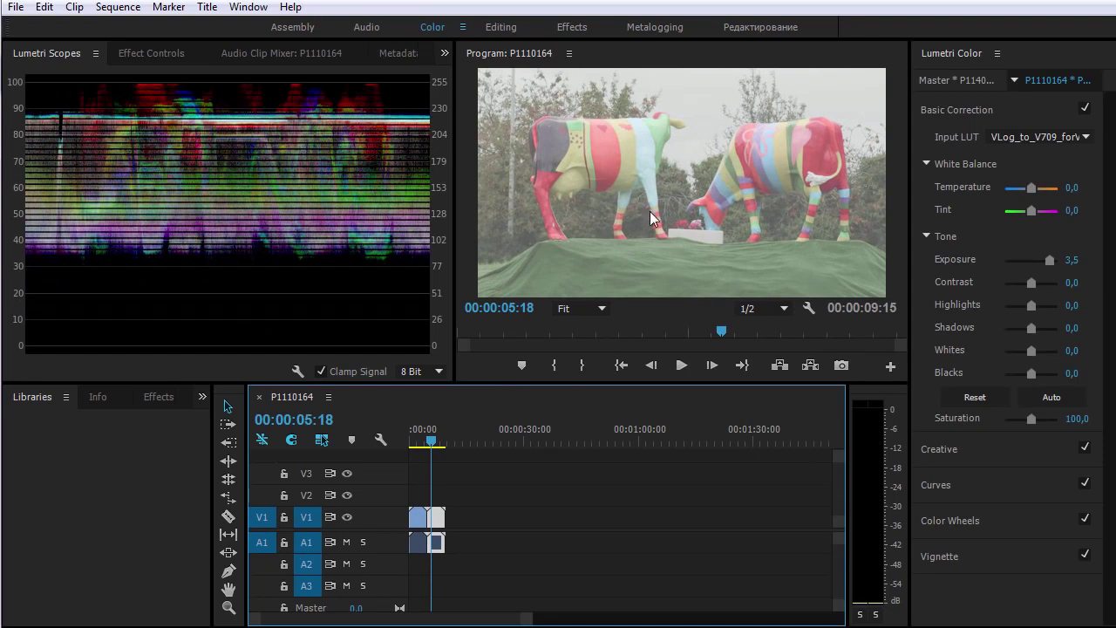
# Reset Exposure to 0, disable Basic Correction and load VLog_to_V709 as the Creative Look.
pyautogui.doubleClick(1050, 259)
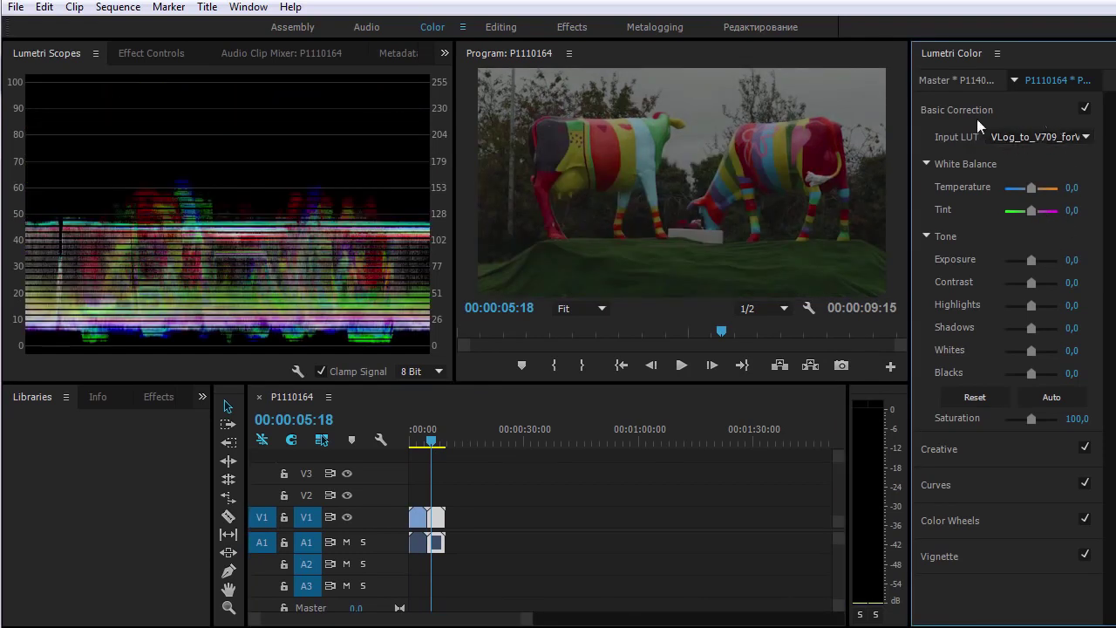
pyautogui.click(1086, 108)
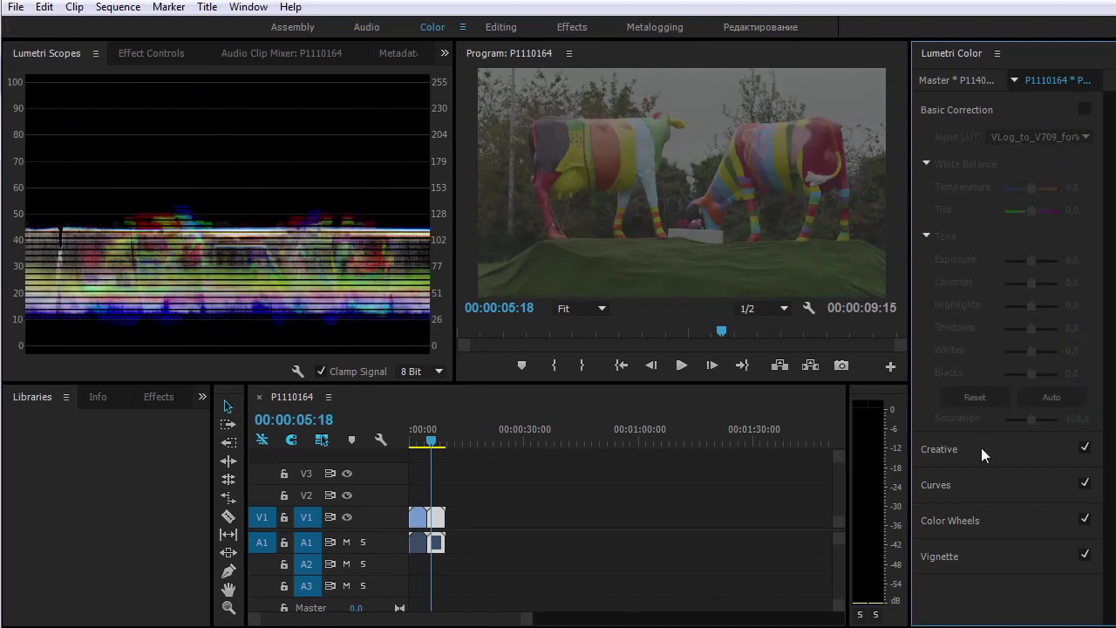
pyautogui.click(980, 447)
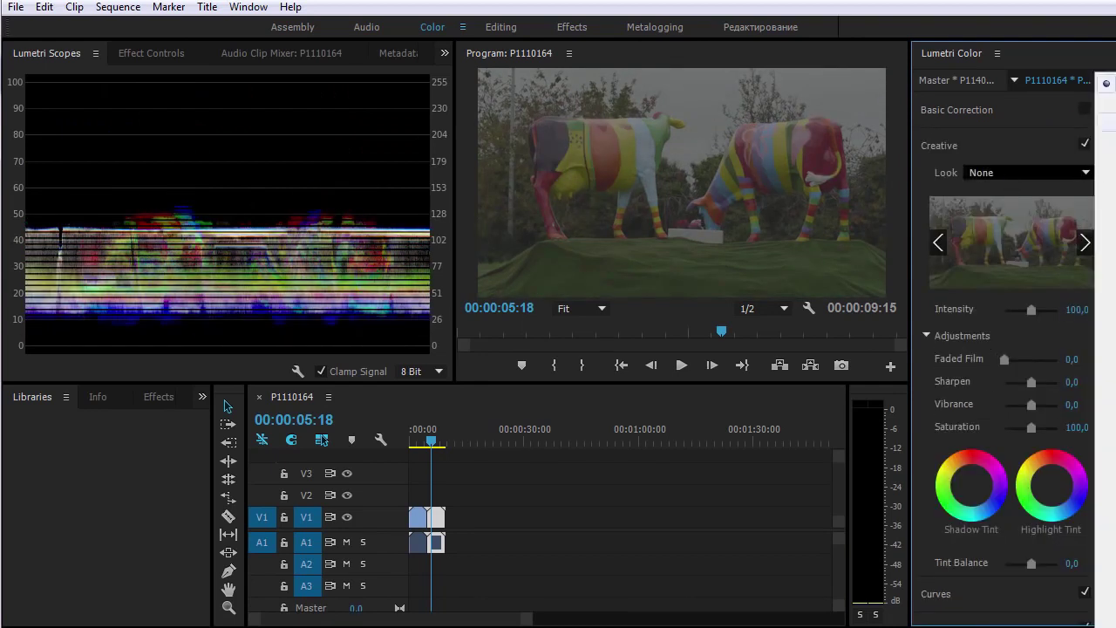
pyautogui.click(1028, 171)
pyautogui.doubleClick(477, 168)
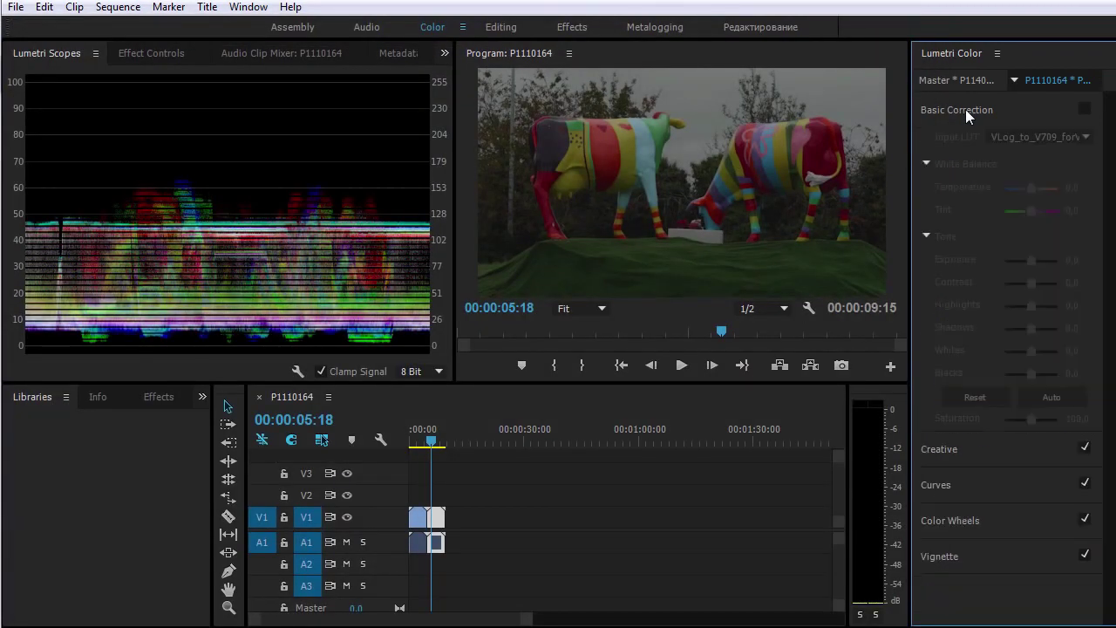
# Re-enable Basic Correction with Input LUT None and Exposure 2.0, comparing both clips.
pyautogui.click(1084, 111)
pyautogui.click(1055, 139)
pyautogui.click(1039, 157)
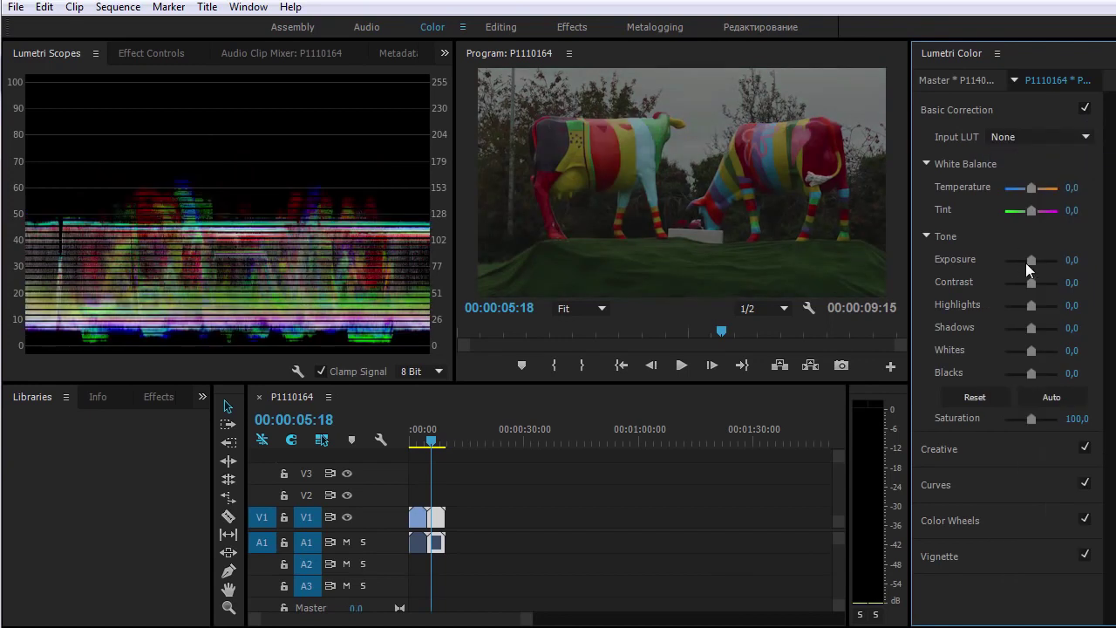
pyautogui.moveTo(1029, 260); pyautogui.dragTo(1042, 255)
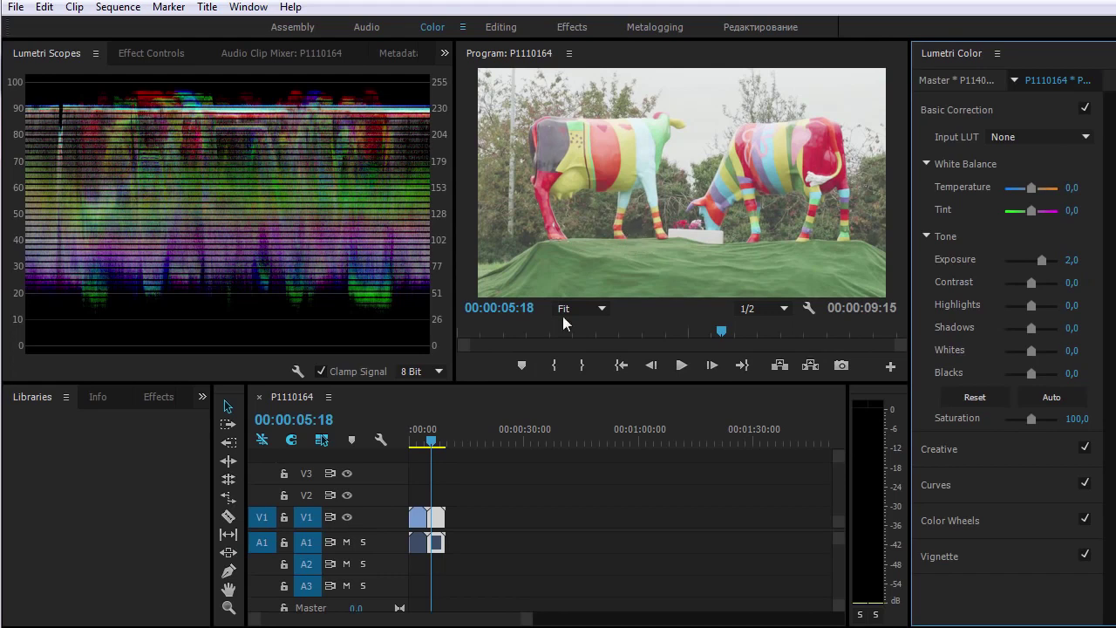
pyautogui.click(416, 440)
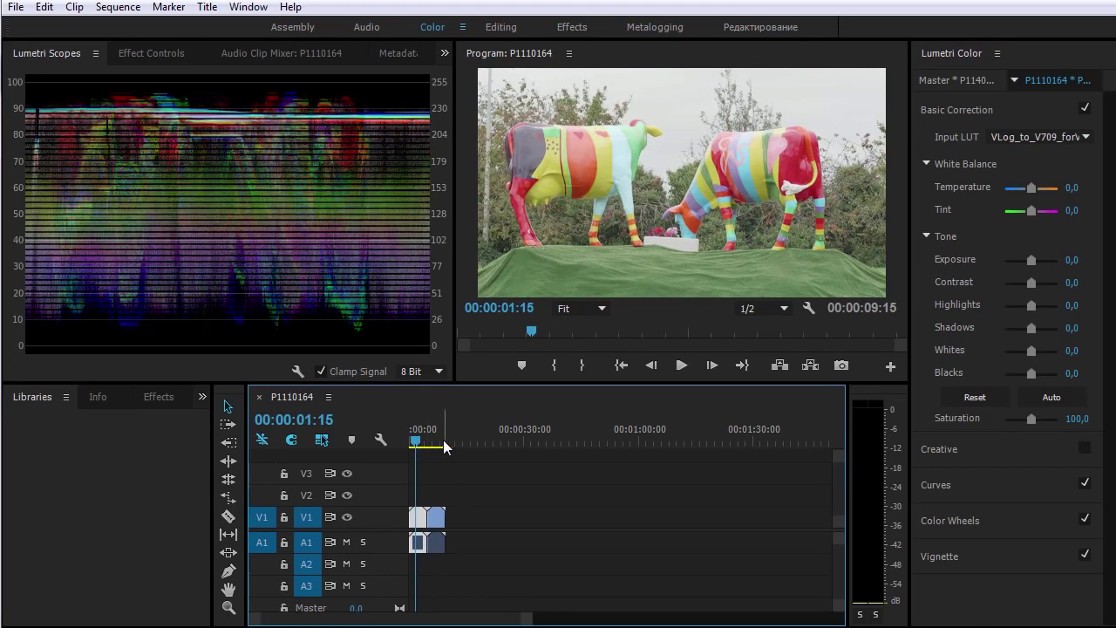
pyautogui.click(435, 440)
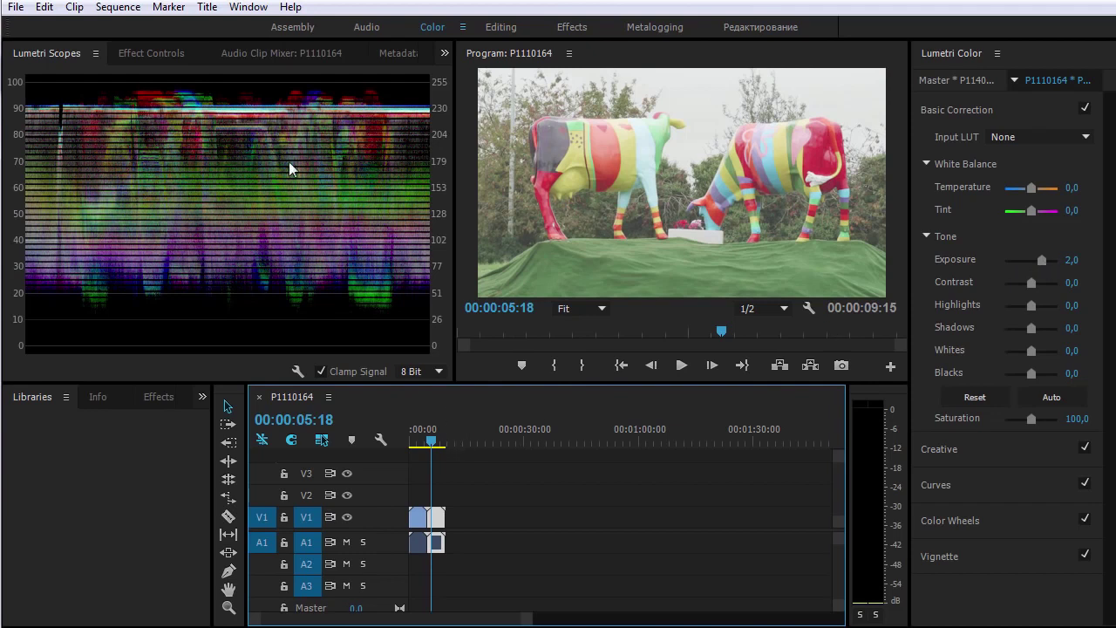
# From the Assembly Project bin, add P1140030.MP4 after the existing clips and move the playhead onto it.
pyautogui.click(307, 26)
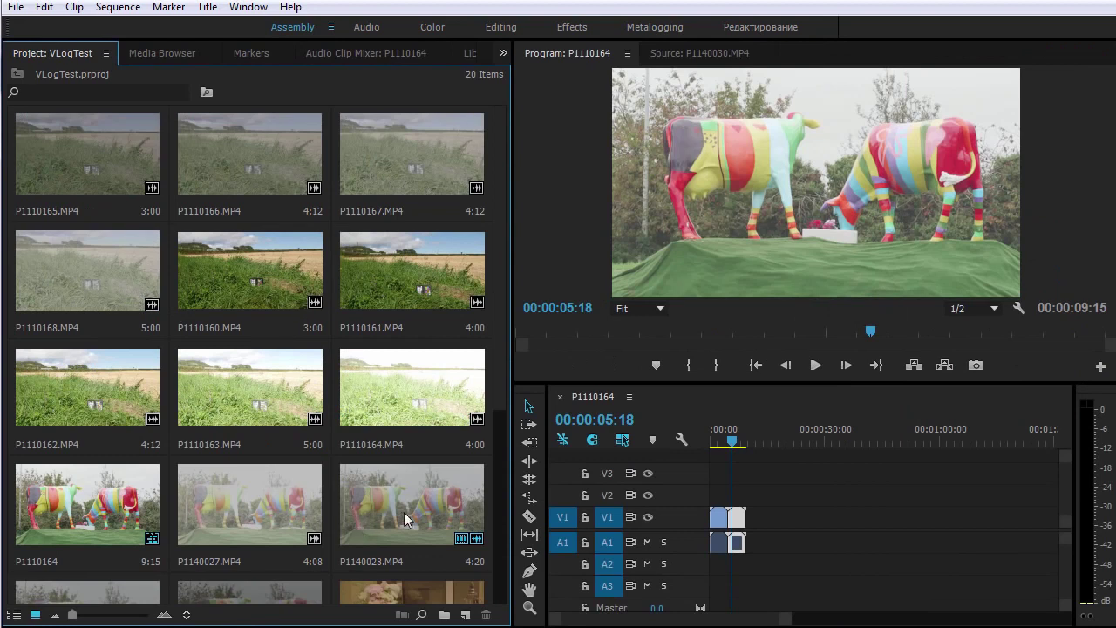
pyautogui.scroll(-3, 488, 229)
pyautogui.scroll(-2, 488, 384)
pyautogui.moveTo(326, 364); pyautogui.dragTo(759, 523)
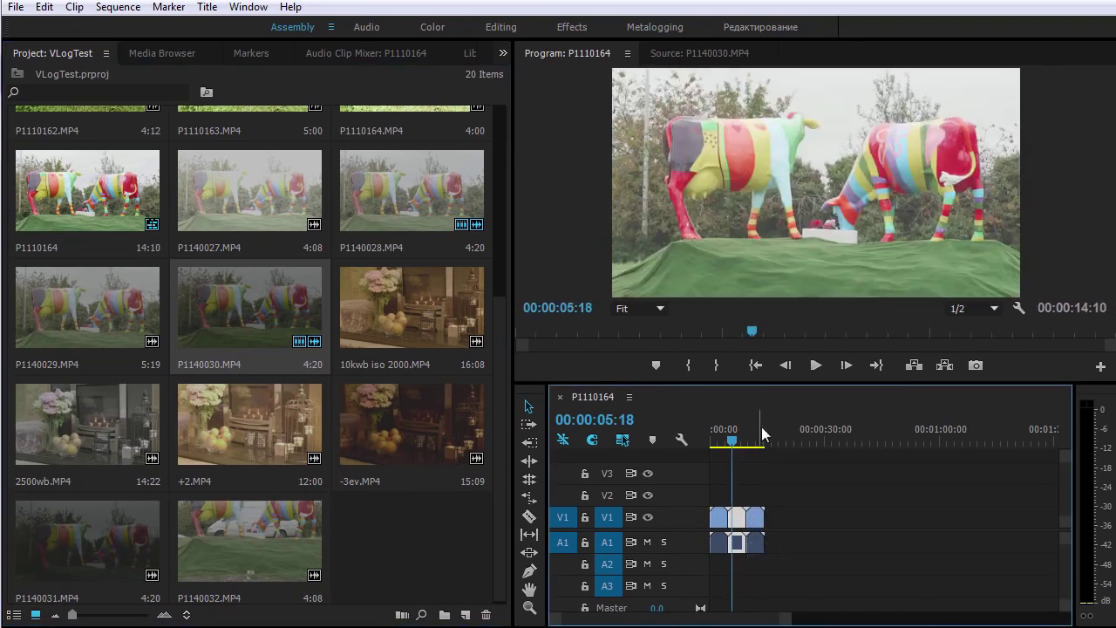
pyautogui.click(751, 440)
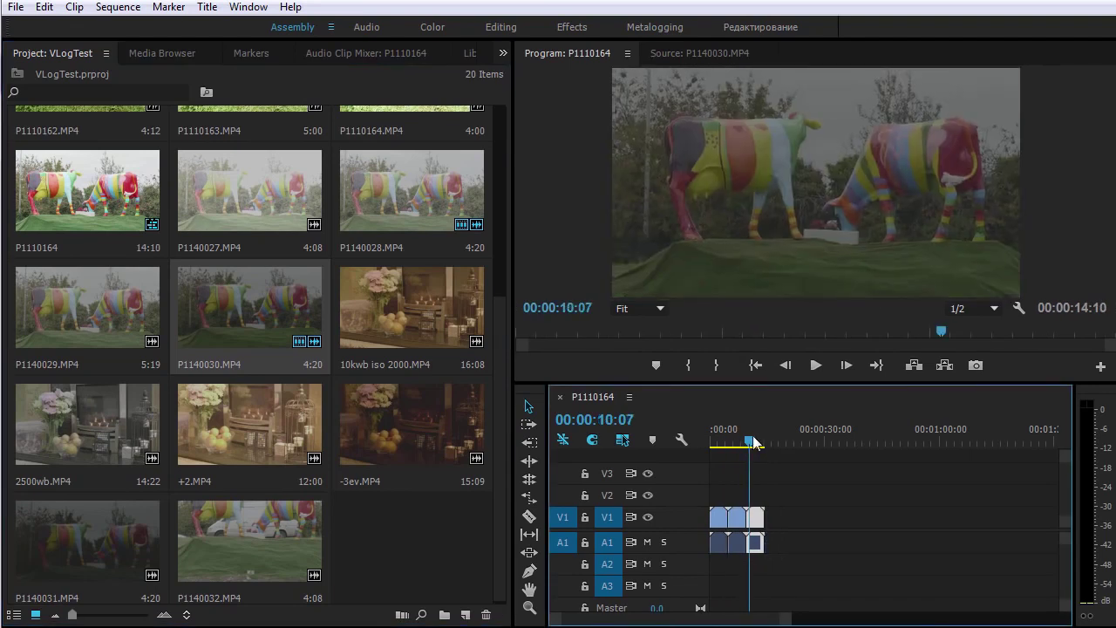
# Export the current frame as a single TIFF still, P1110164.tif, with Export As Sequence unchecked.
pyautogui.click(431, 27)
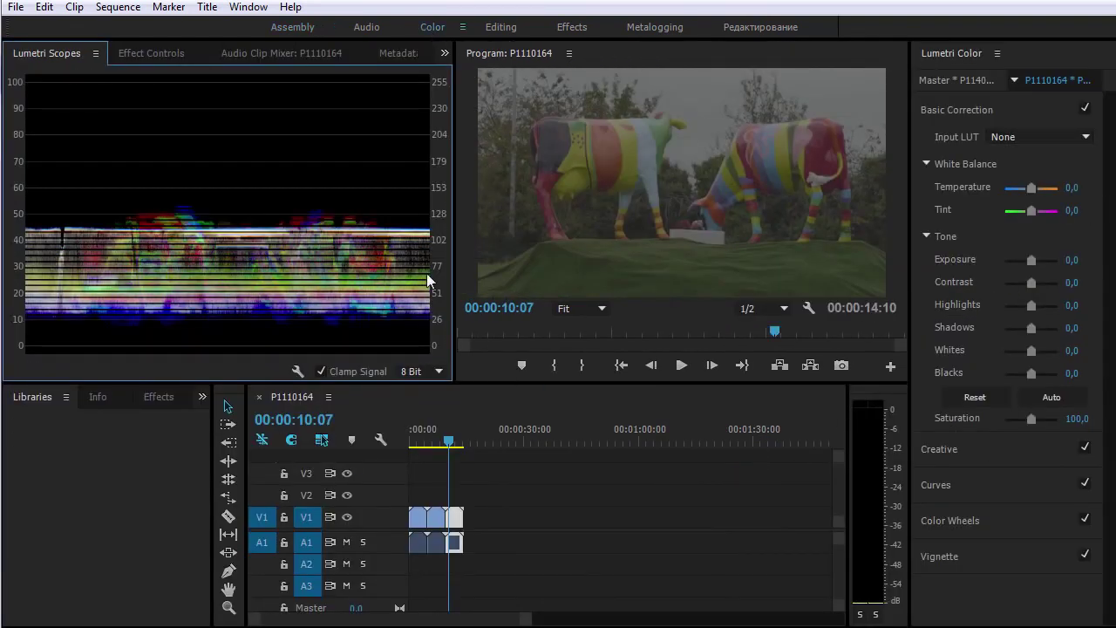
pyautogui.click(16, 7)
pyautogui.moveTo(216, 514)
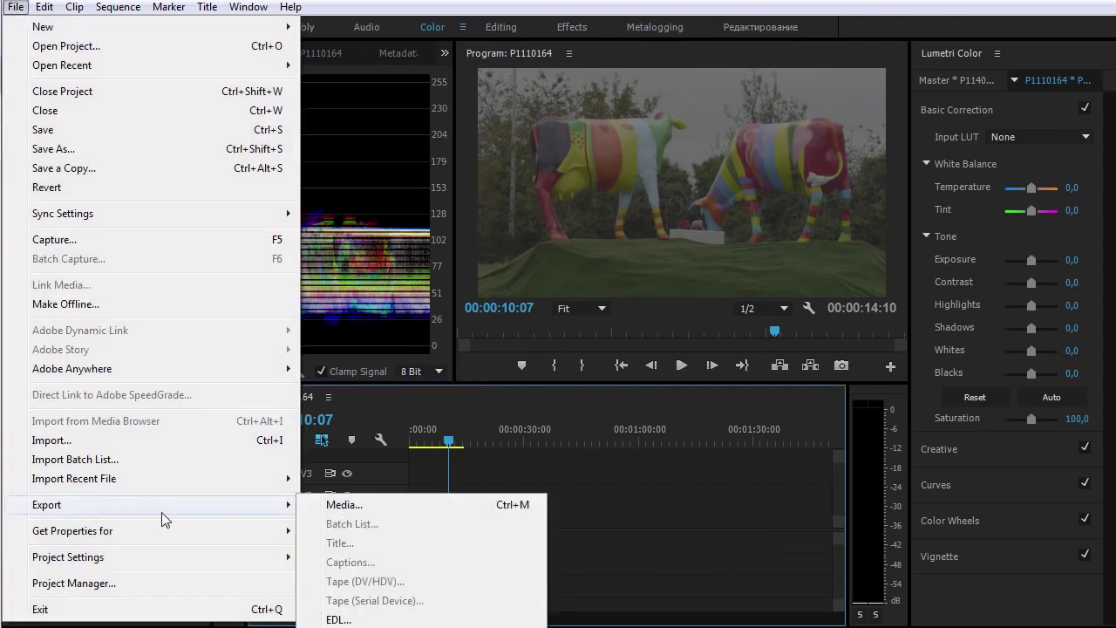
pyautogui.click(353, 505)
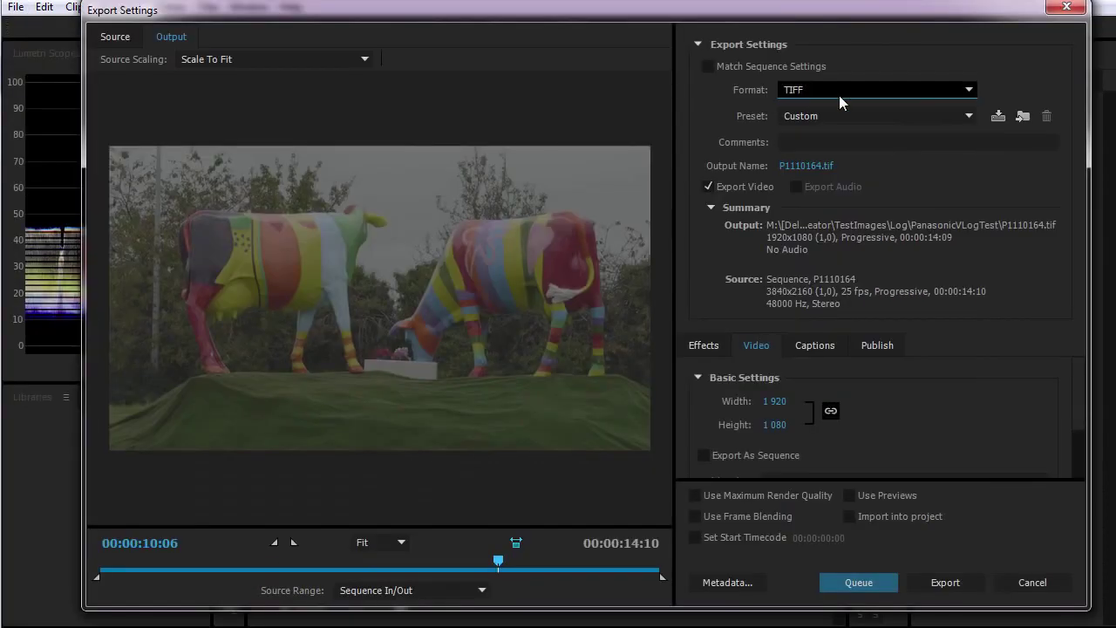
pyautogui.click(839, 95)
pyautogui.click(872, 569)
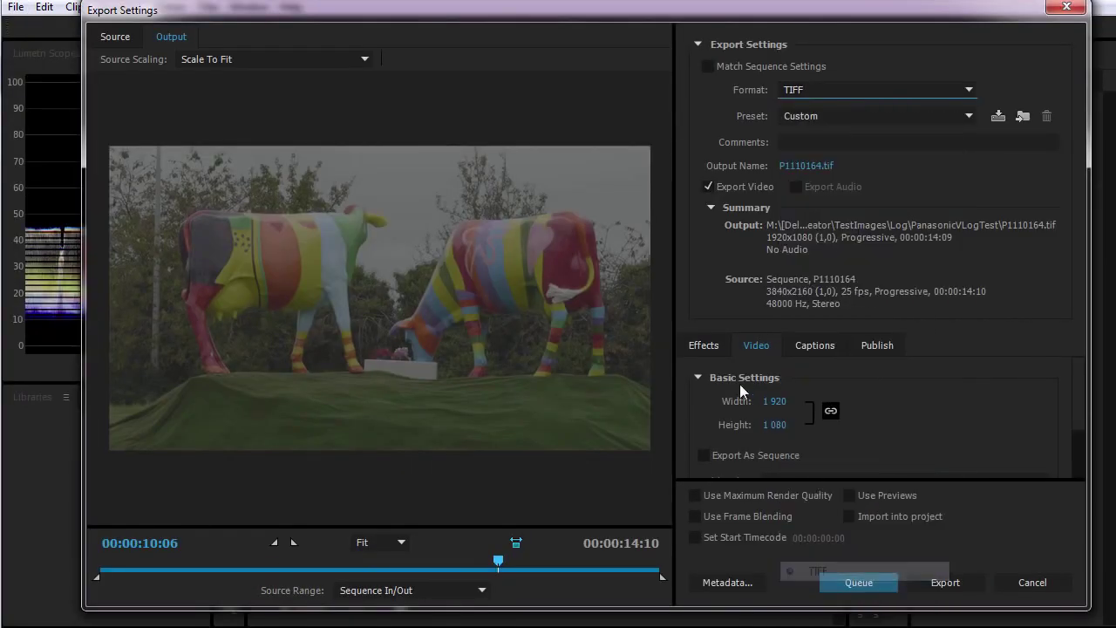
pyautogui.click(704, 455)
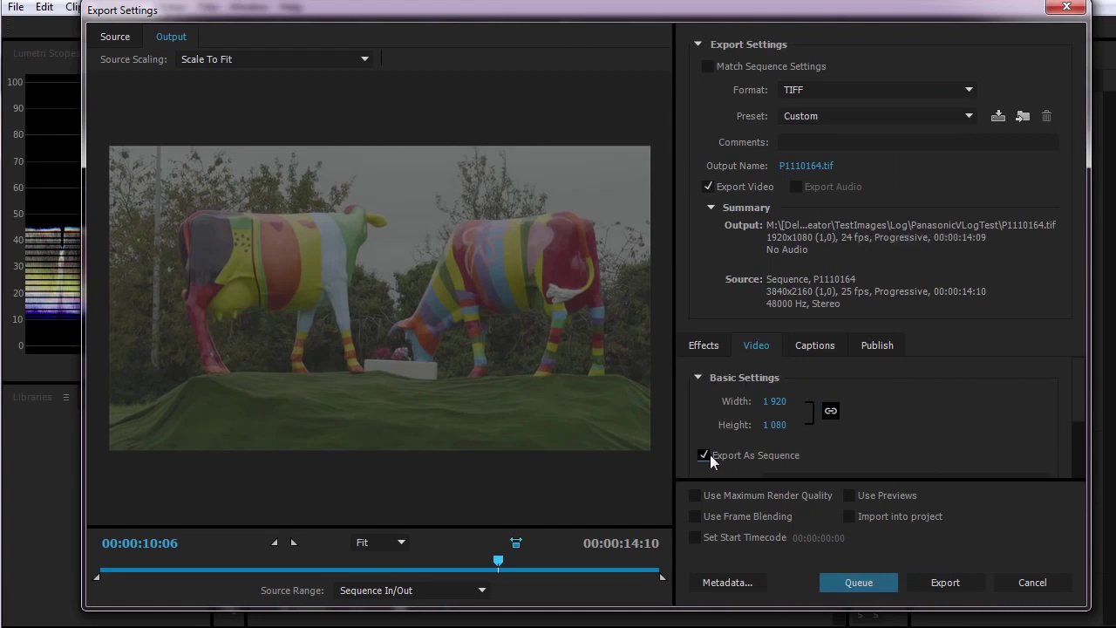
pyautogui.click(706, 455)
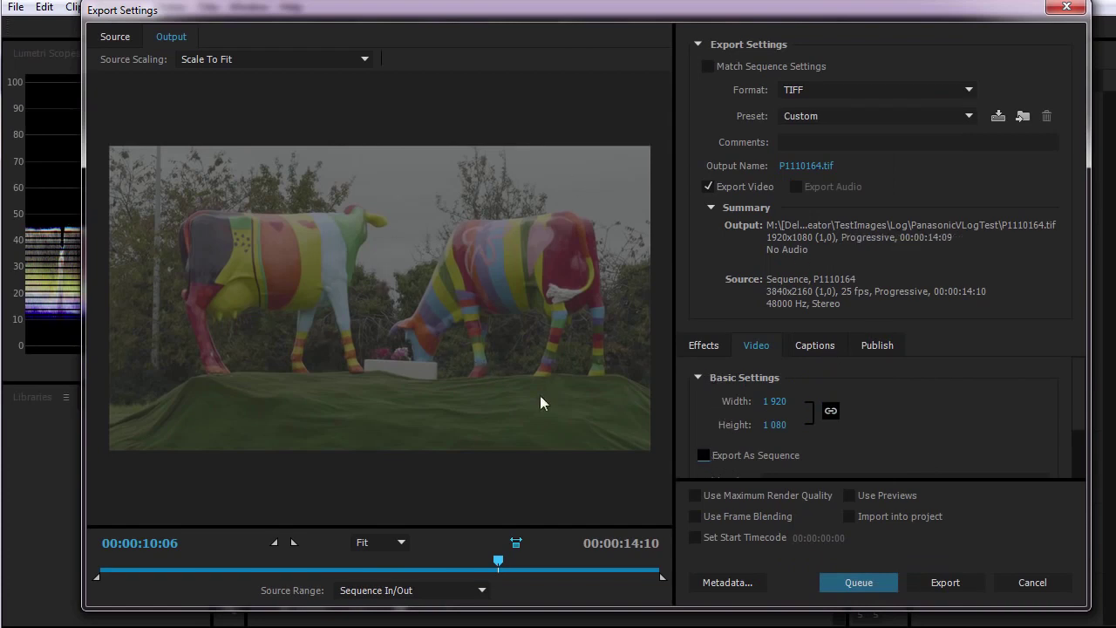
pyautogui.click(952, 586)
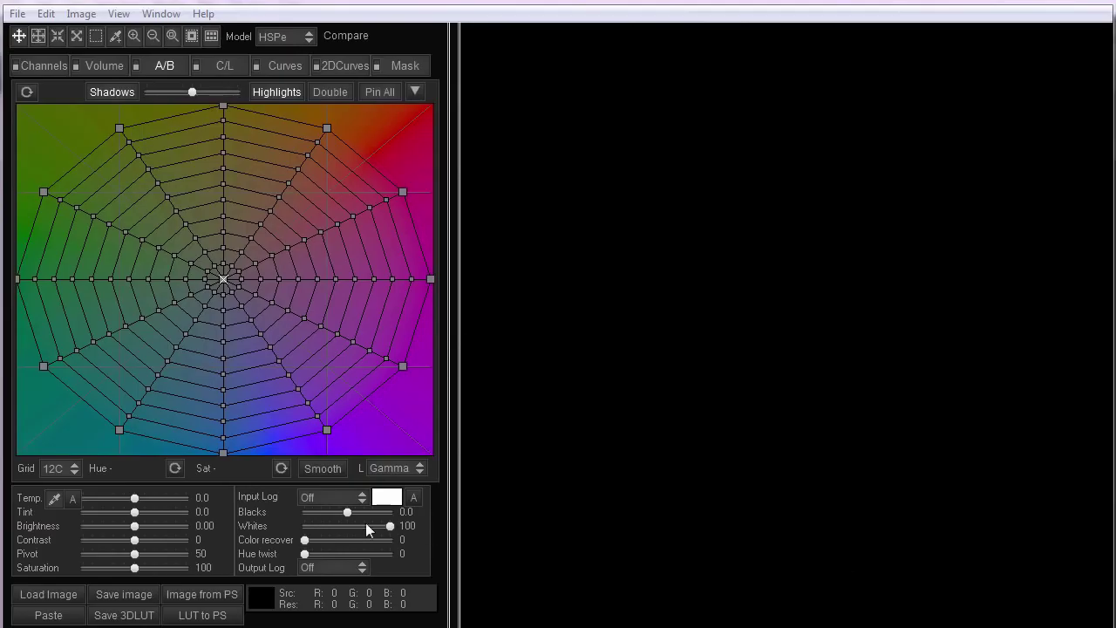
# Open the exported P1110164 frame and load VLog_to_V709_forV35_ver100.cube as the external 3DLUT.
pyautogui.click(64, 597)
pyautogui.doubleClick(479, 162)
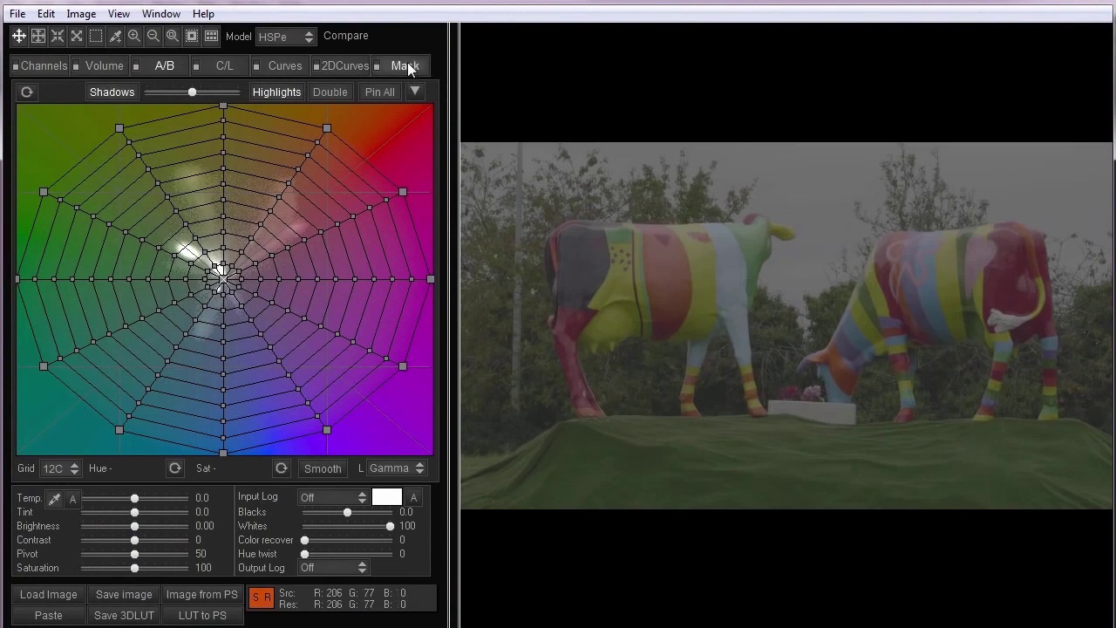
pyautogui.click(404, 65)
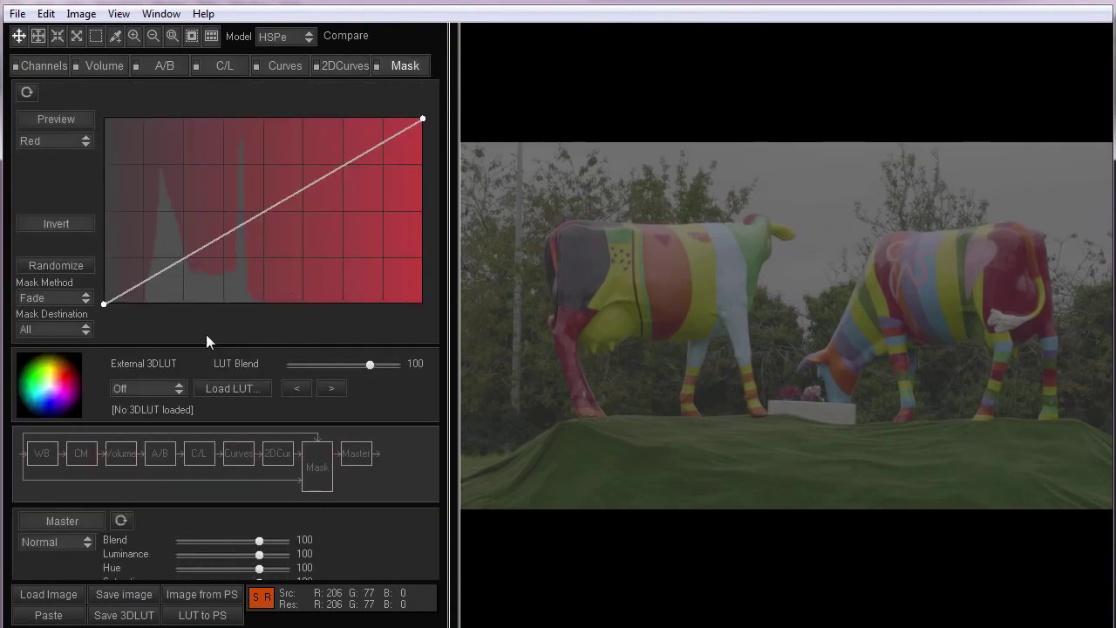
pyautogui.click(239, 385)
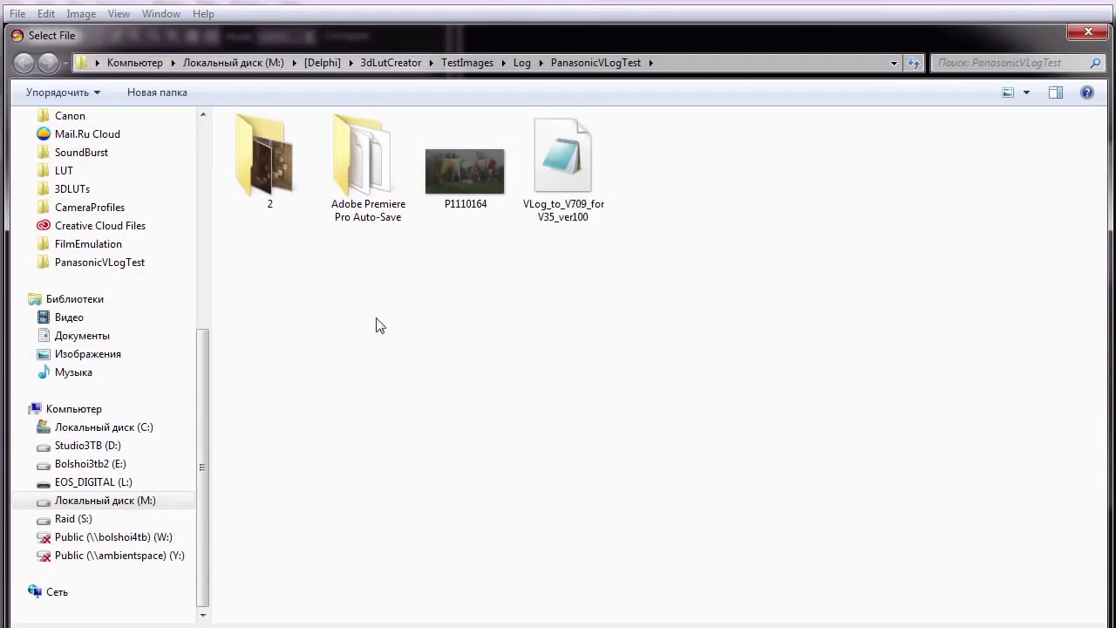
pyautogui.doubleClick(558, 165)
pyautogui.click(148, 388)
# Set the external LUT to Output, then try Brightness 3.95 on the A/B tab and reset it to 0.00.
pyautogui.click(157, 466)
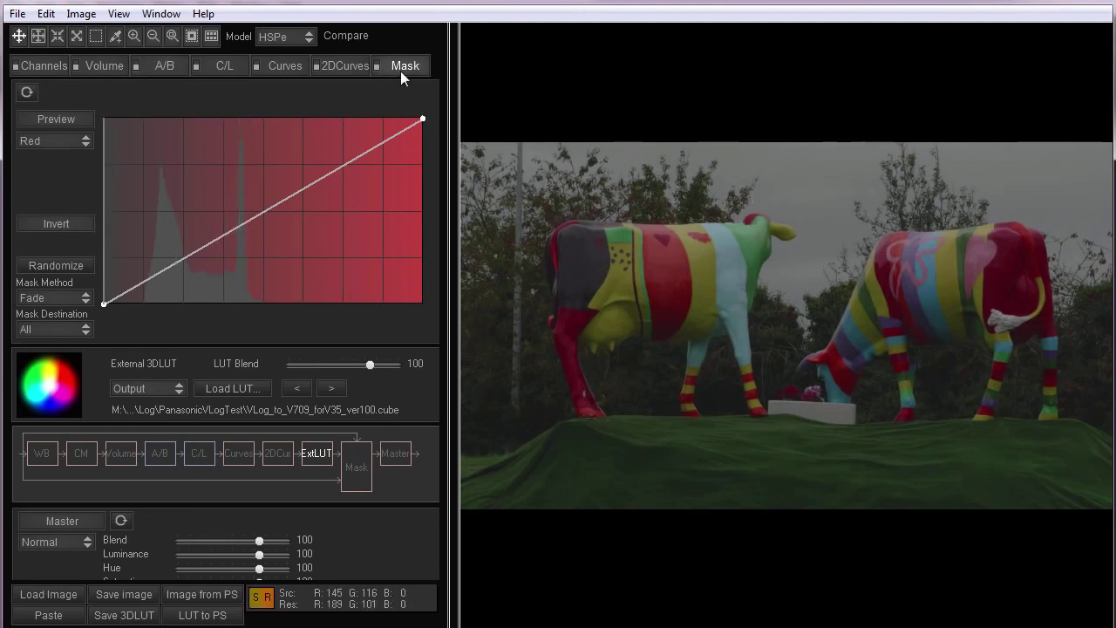
pyautogui.click(164, 65)
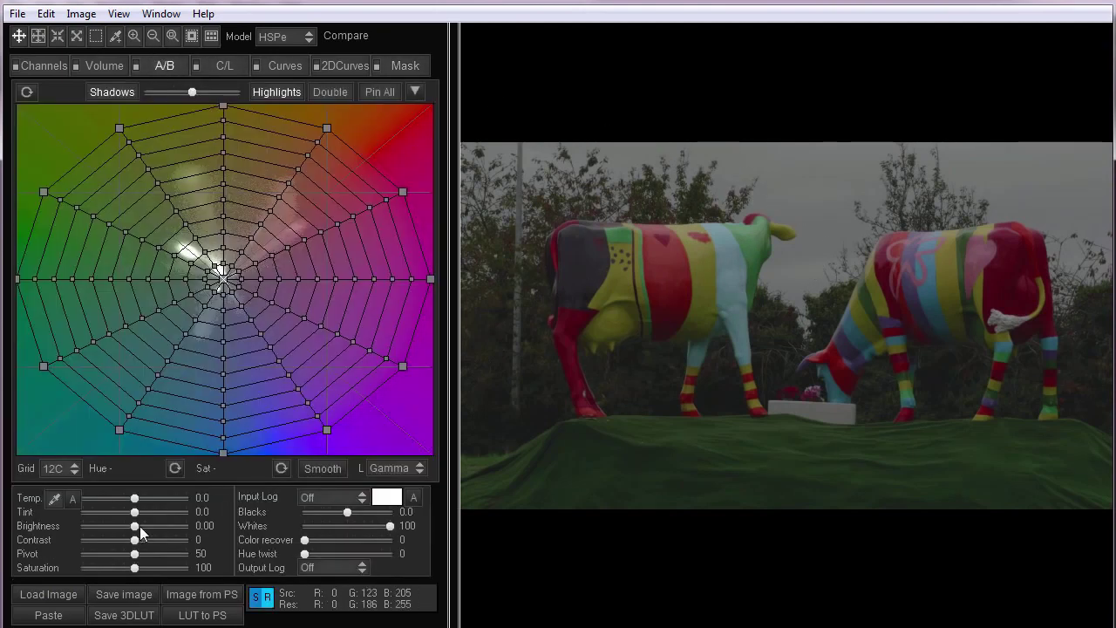
pyautogui.moveTo(135, 527); pyautogui.dragTo(173, 527)
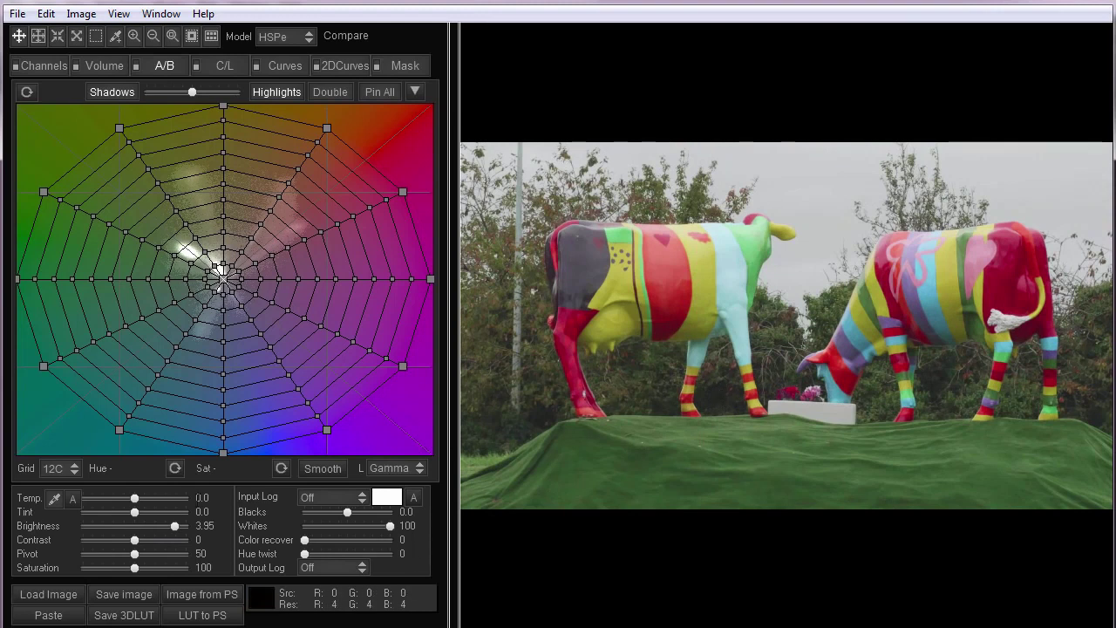
pyautogui.doubleClick(175, 528)
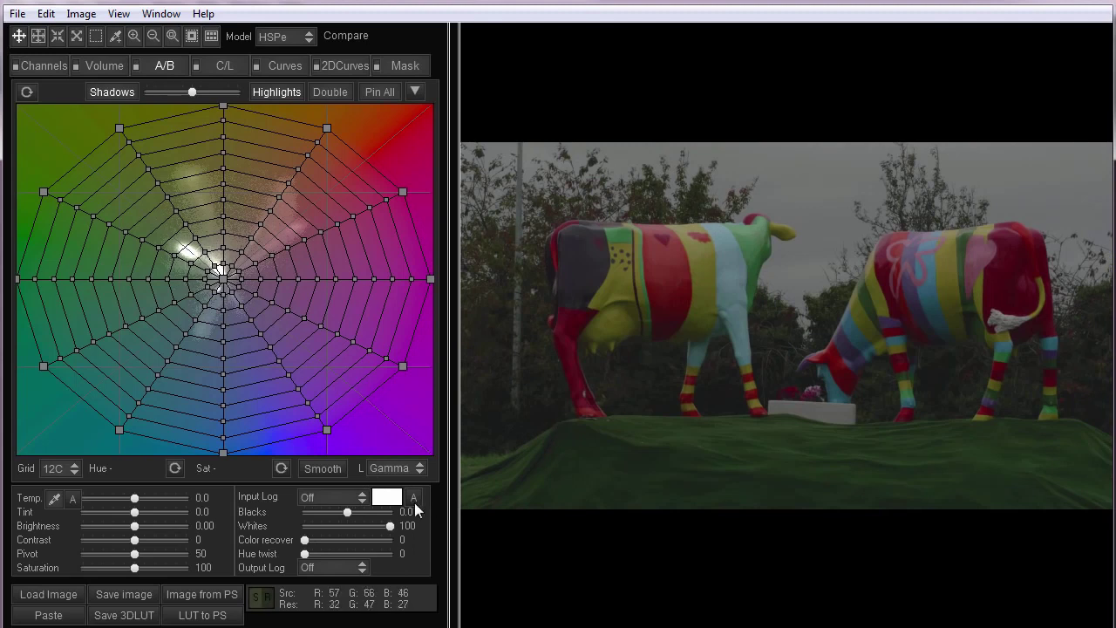
# Choose V-Log from both the Input Log and the Output Log profile lists.
pyautogui.click(333, 495)
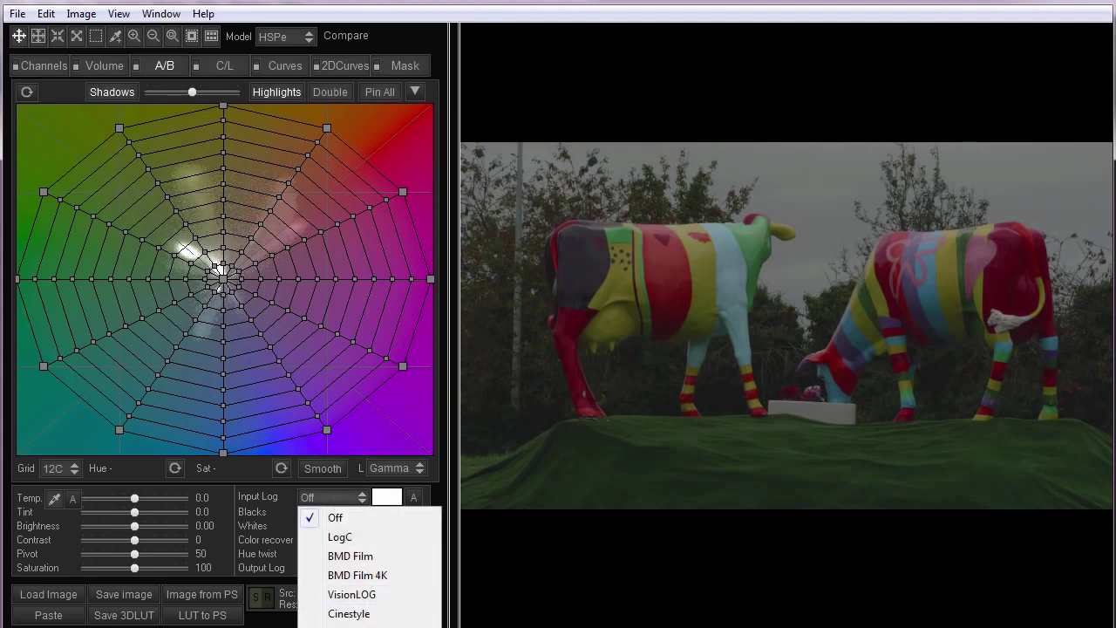
pyautogui.click(349, 627)
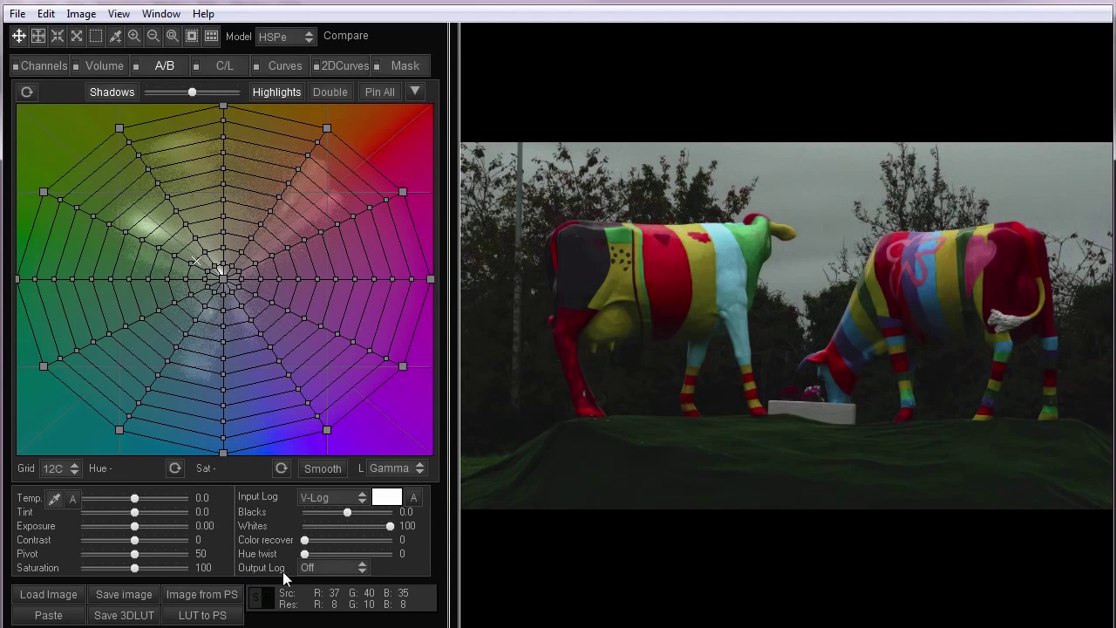
pyautogui.click(318, 569)
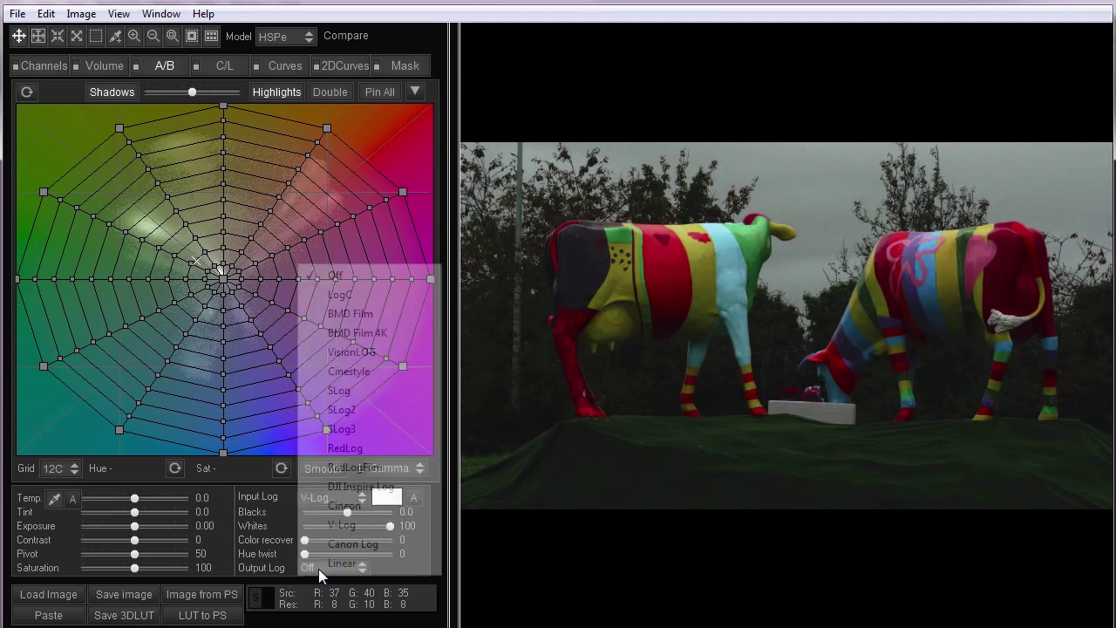
pyautogui.click(342, 524)
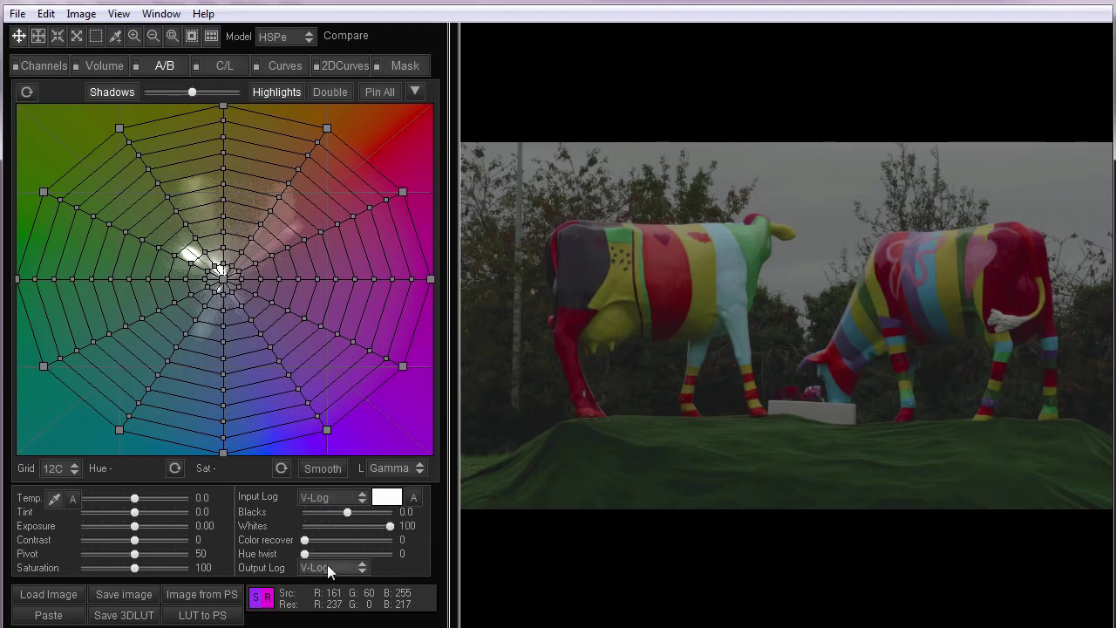
# Open History with Ctrl+H, compare entries before and after Switch Log decoding, and end on the V-Log state.
pyautogui.hotkey('ctrl', 'h')
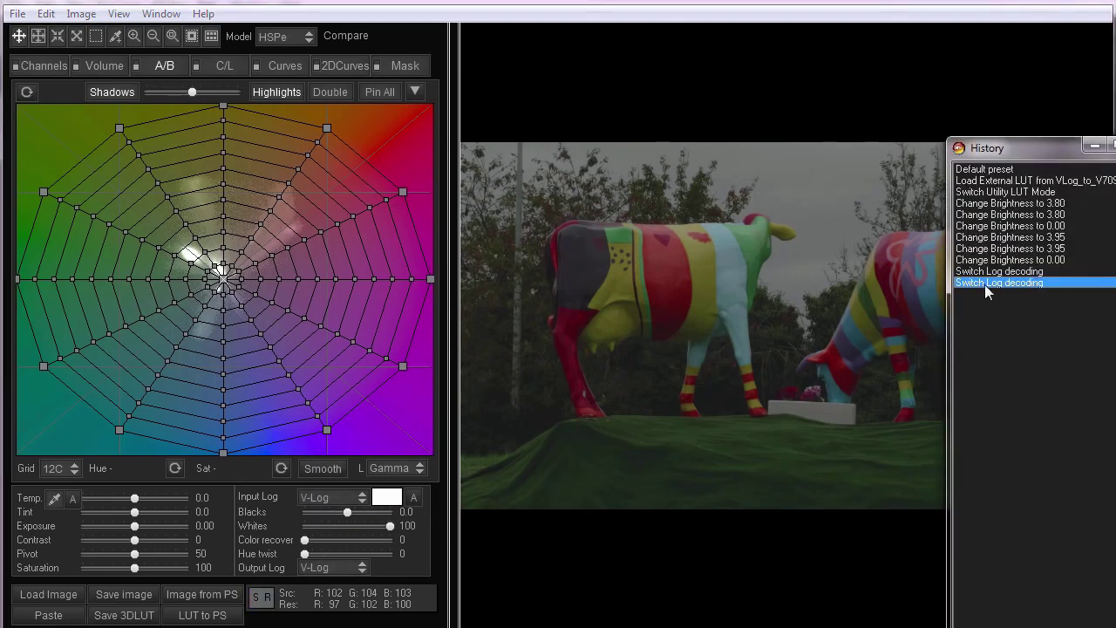
pyautogui.click(1000, 259)
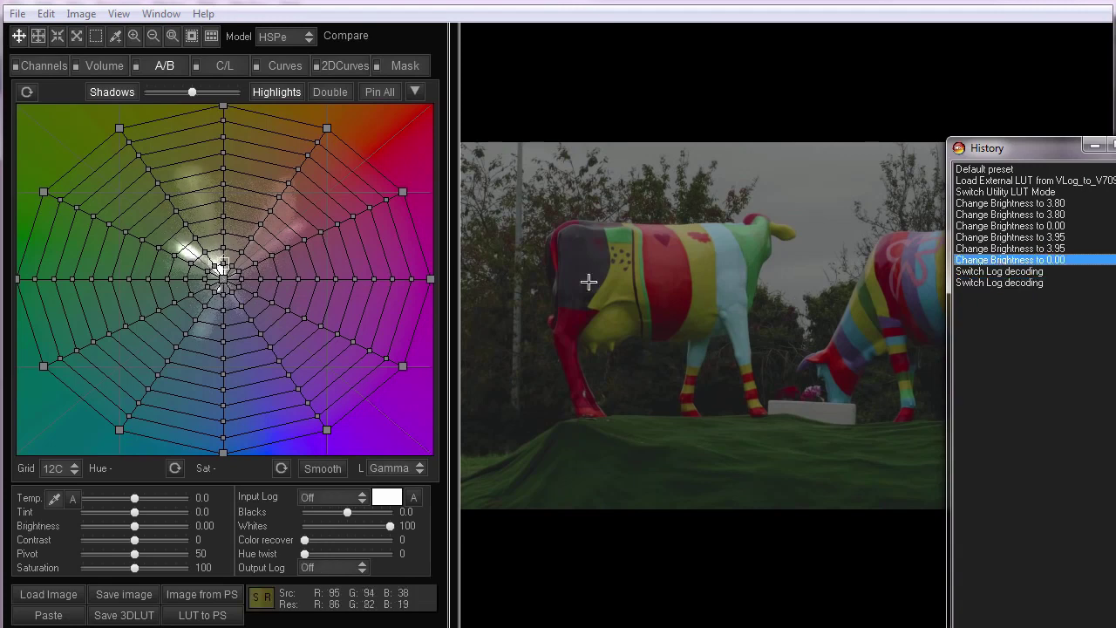
pyautogui.click(1003, 279)
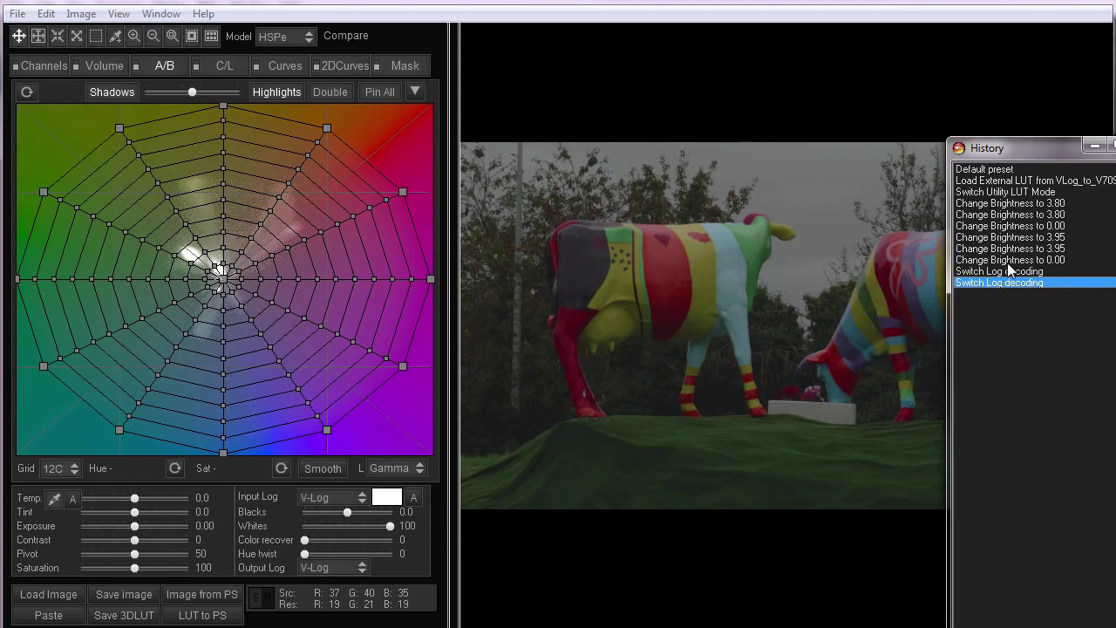
pyautogui.click(1008, 262)
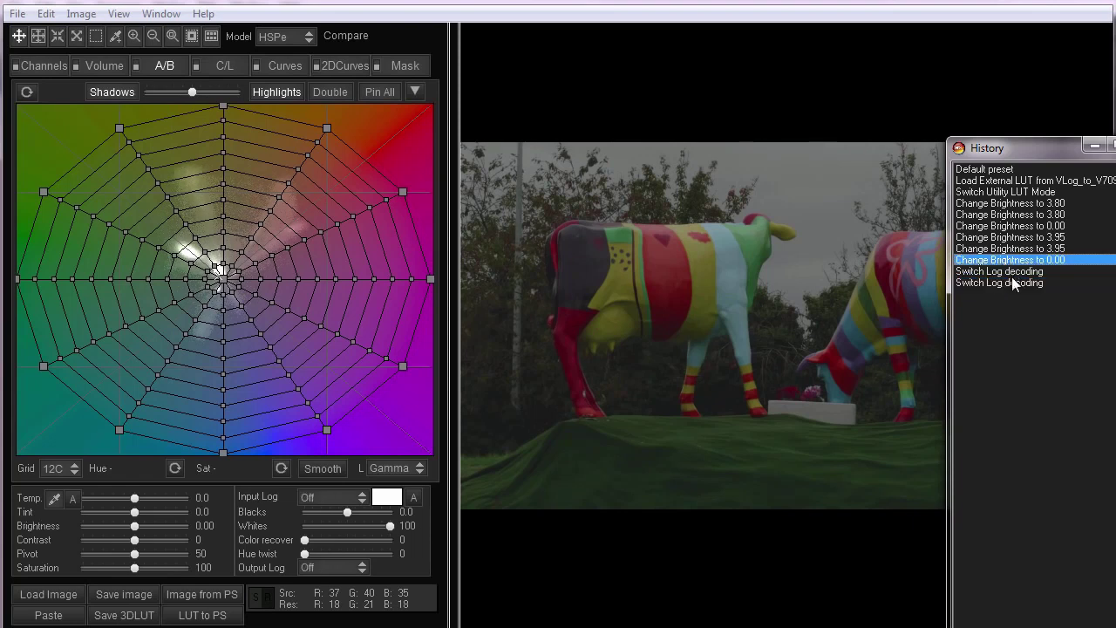
pyautogui.click(1011, 284)
pyautogui.click(1006, 261)
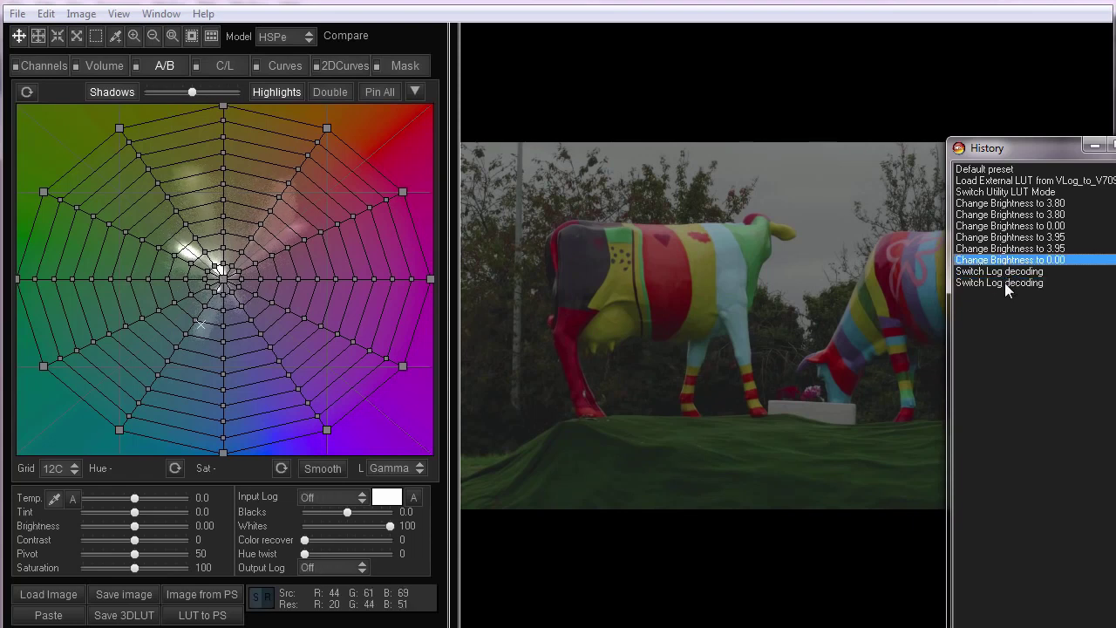
pyautogui.click(1004, 282)
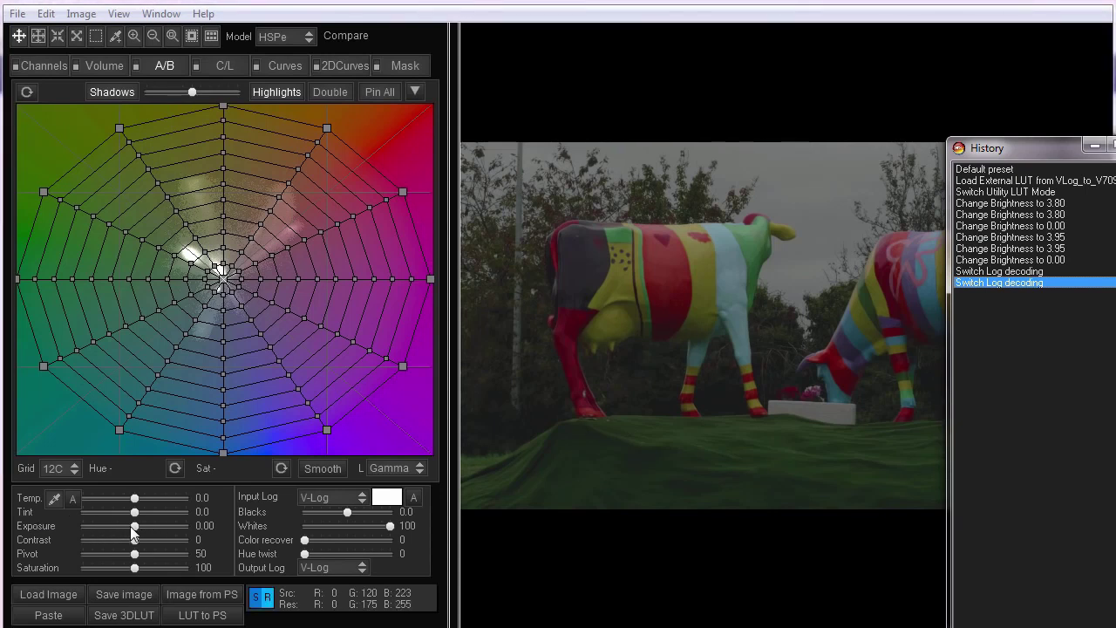
# Add a Master curve point and delete it so the curve stays straight, then close History.
pyautogui.click(277, 66)
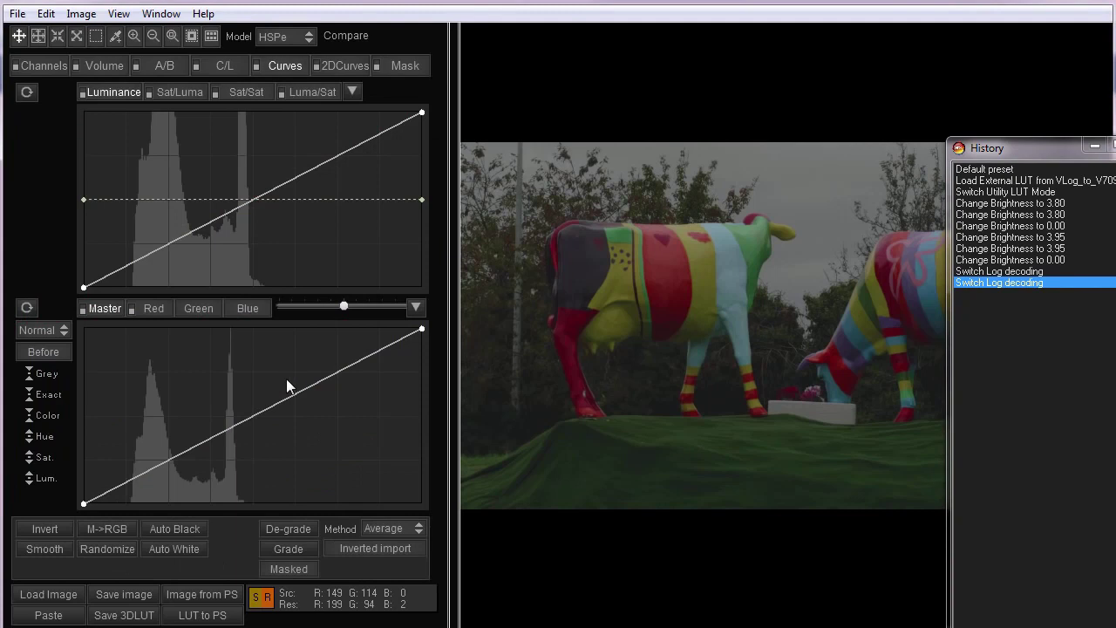
pyautogui.moveTo(267, 407)
pyautogui.mouseDown()
pyautogui.moveTo(257, 379)
pyautogui.moveTo(277, 444)
pyautogui.moveTo(269, 429)
pyautogui.mouseUp()
pyautogui.rightClick(269, 428)
pyautogui.click(171, 74)
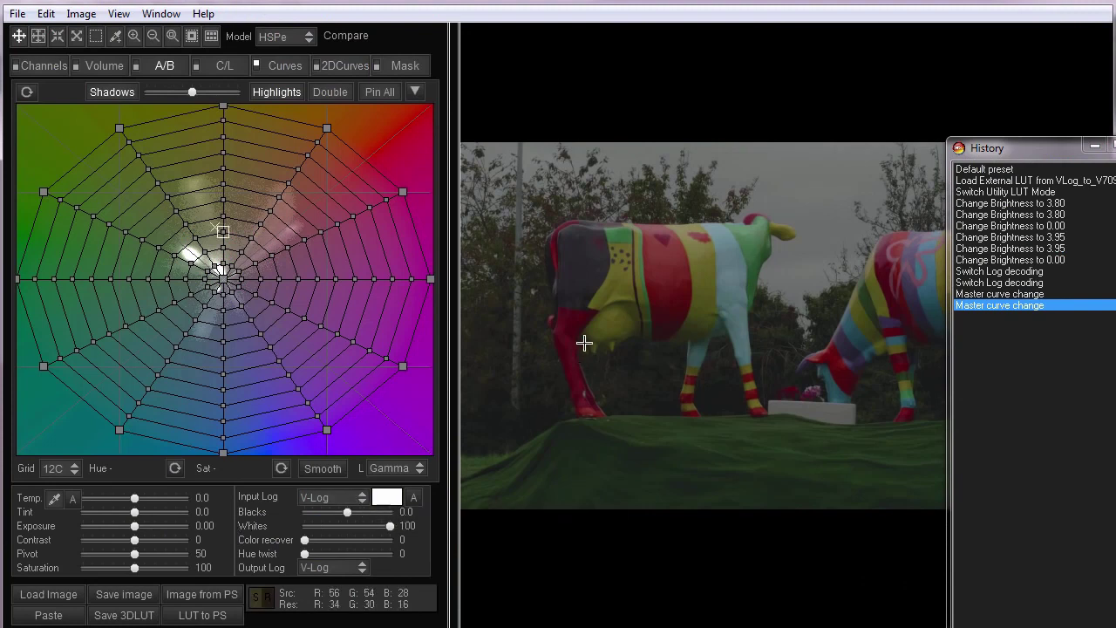
pyautogui.hotkey('ctrl', 'h')
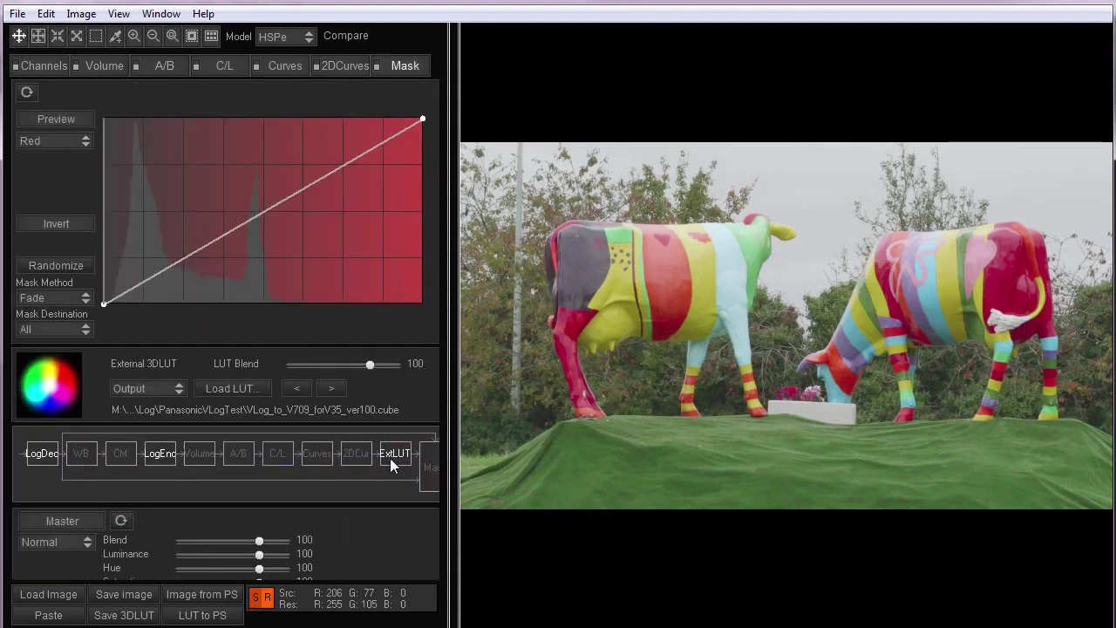
# Save the grade as the 3D LUT VLog_to_V709_forV35_ver100_Exp+3.
pyautogui.click(137, 621)
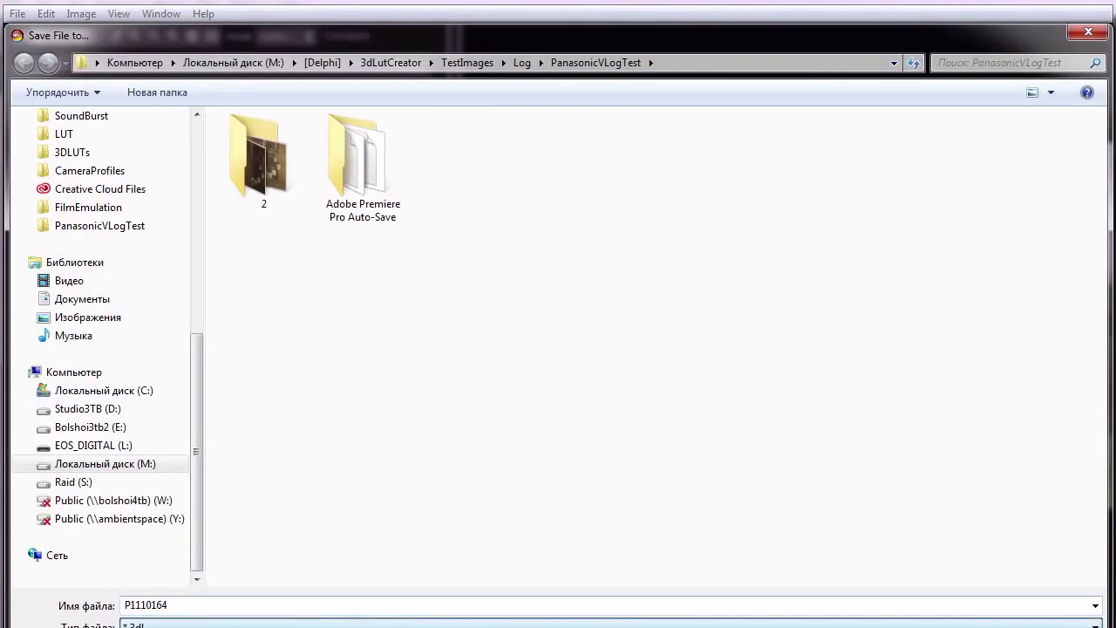
pyautogui.click(488, 187)
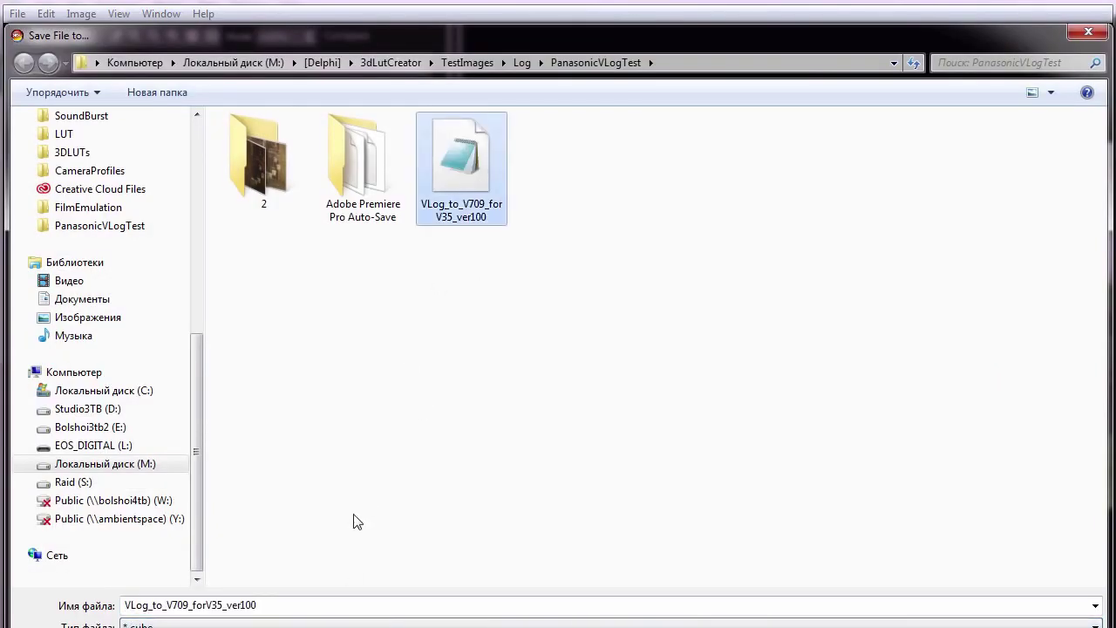
pyautogui.click(340, 605)
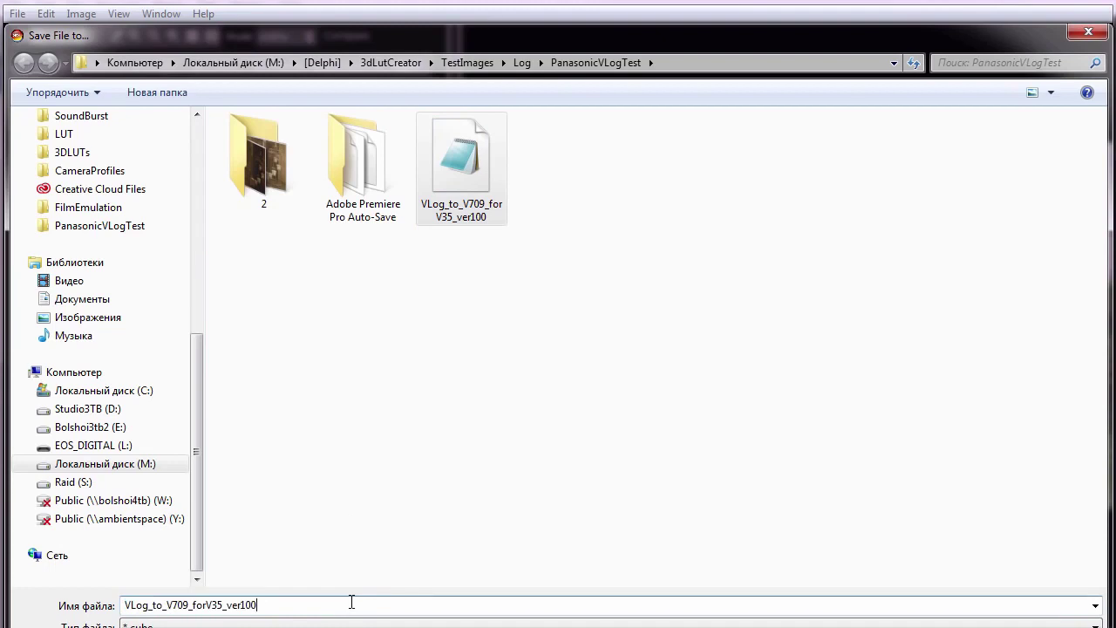
pyautogui.write('_Exp')
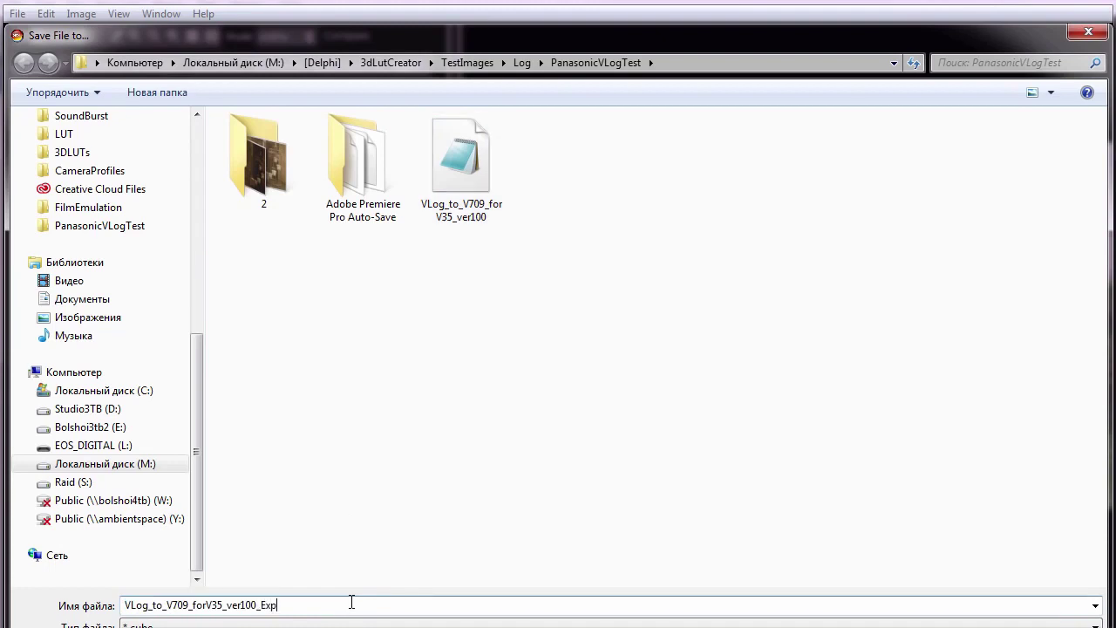
pyautogui.write('+3')
pyautogui.press('Return')
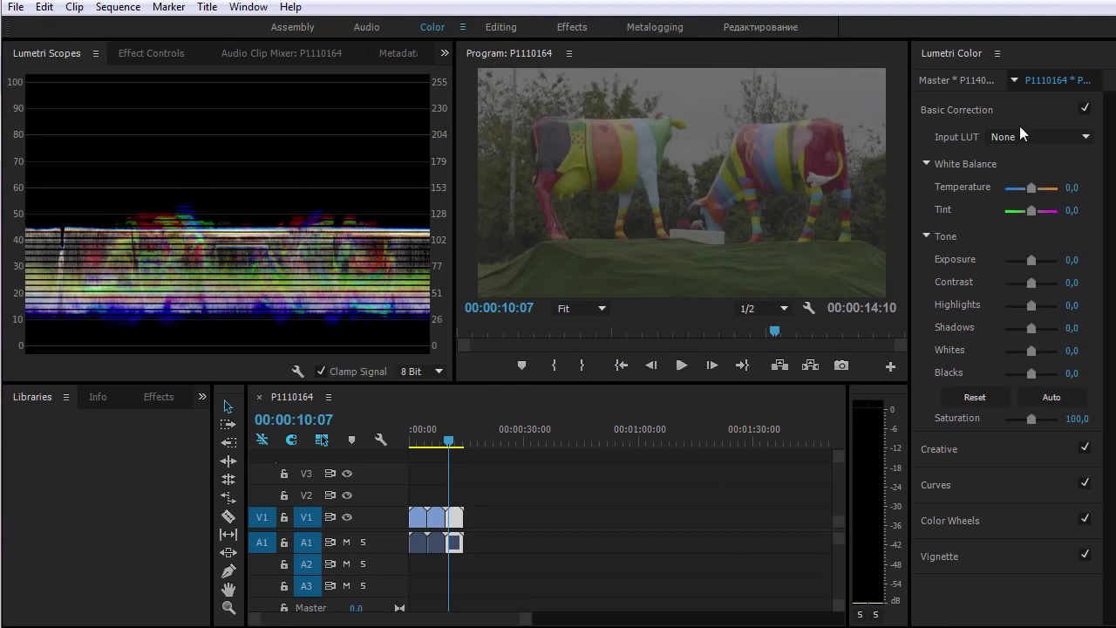
# Load the VLog_to_V709_forV35_ver100_Exp+3 cube as the clip's Lumetri Input LUT.
pyautogui.click(1029, 135)
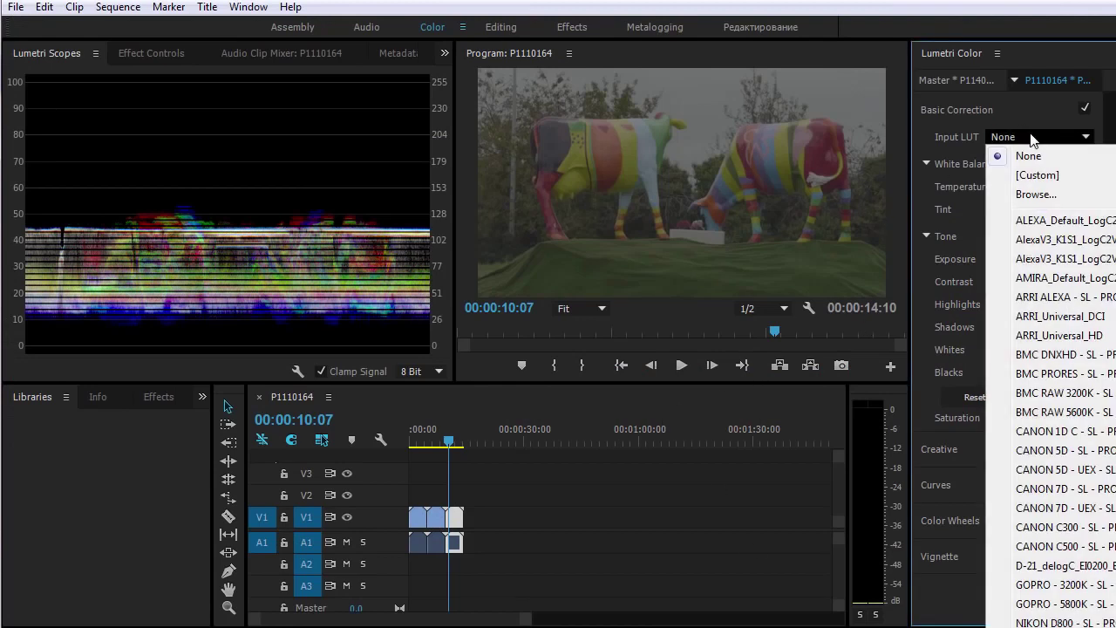
pyautogui.click(1055, 193)
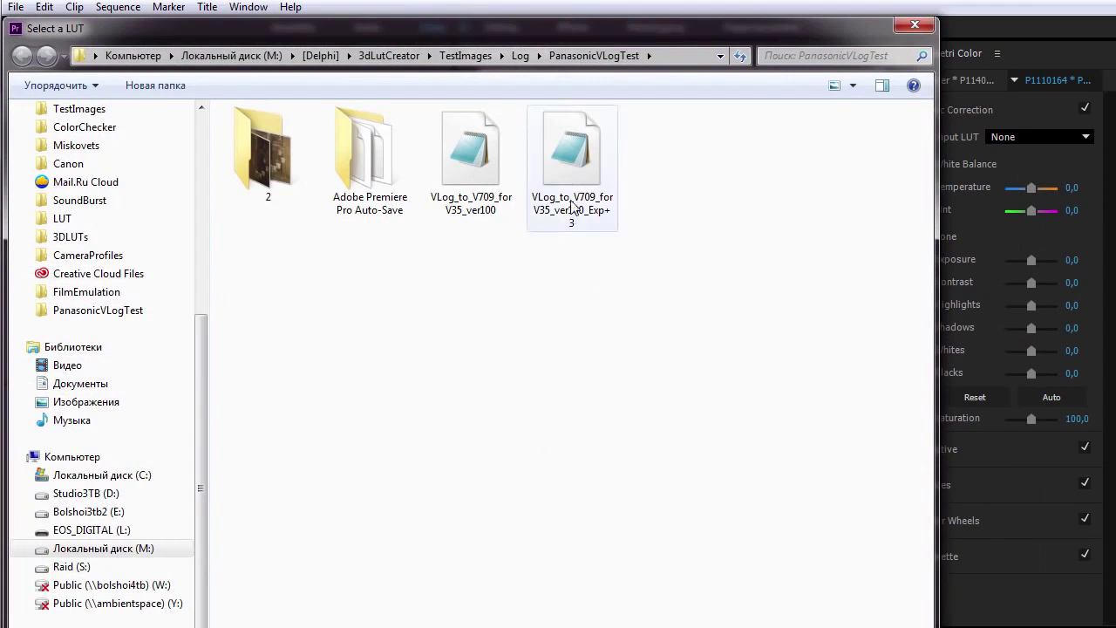
pyautogui.doubleClick(579, 145)
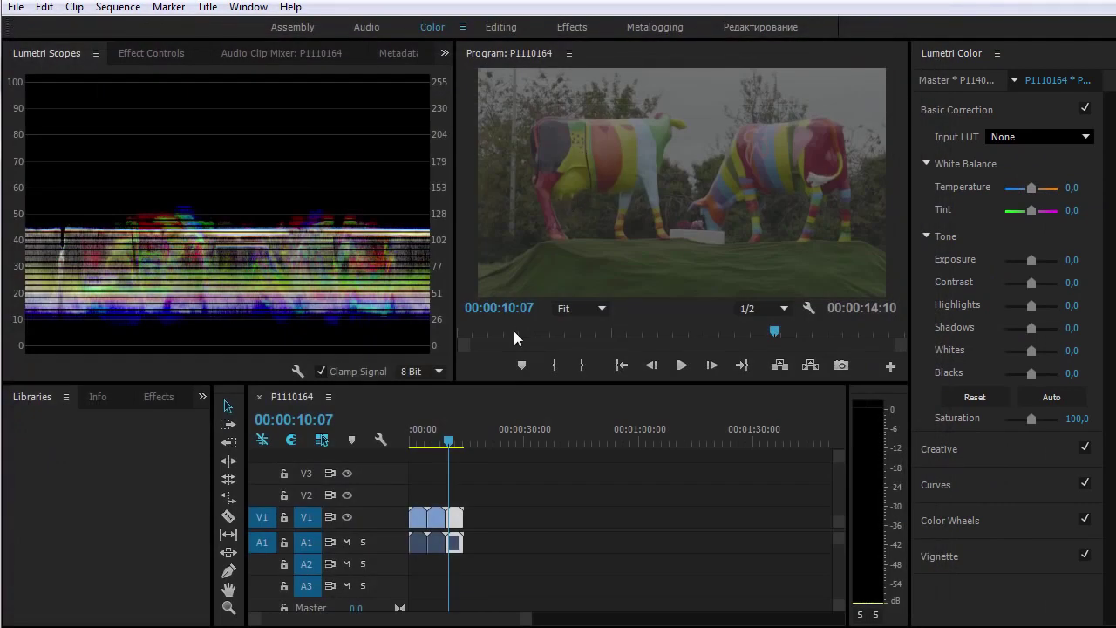
# Compare the Exp+3 LUT clip with the Exposure 2.0 clip on the timeline.
pyautogui.click(450, 440)
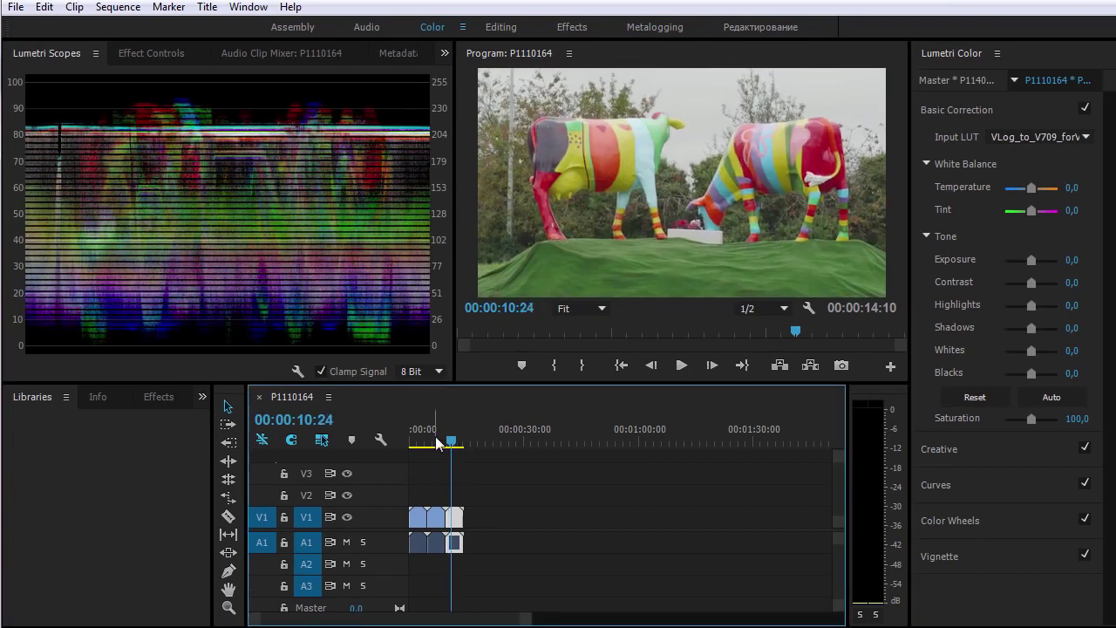
pyautogui.click(417, 440)
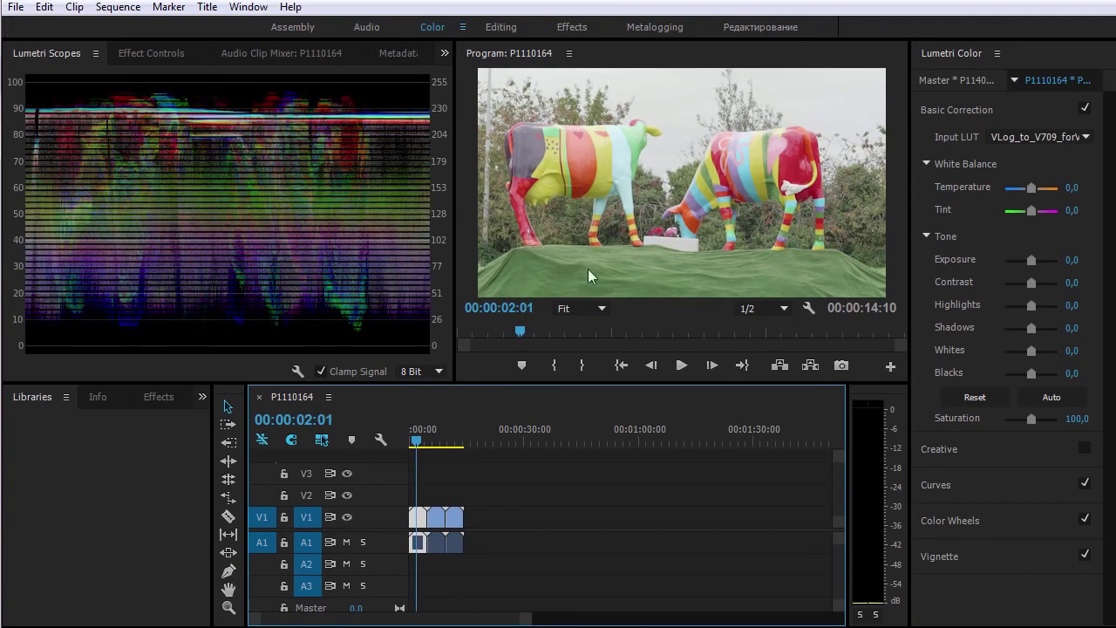
pyautogui.click(436, 440)
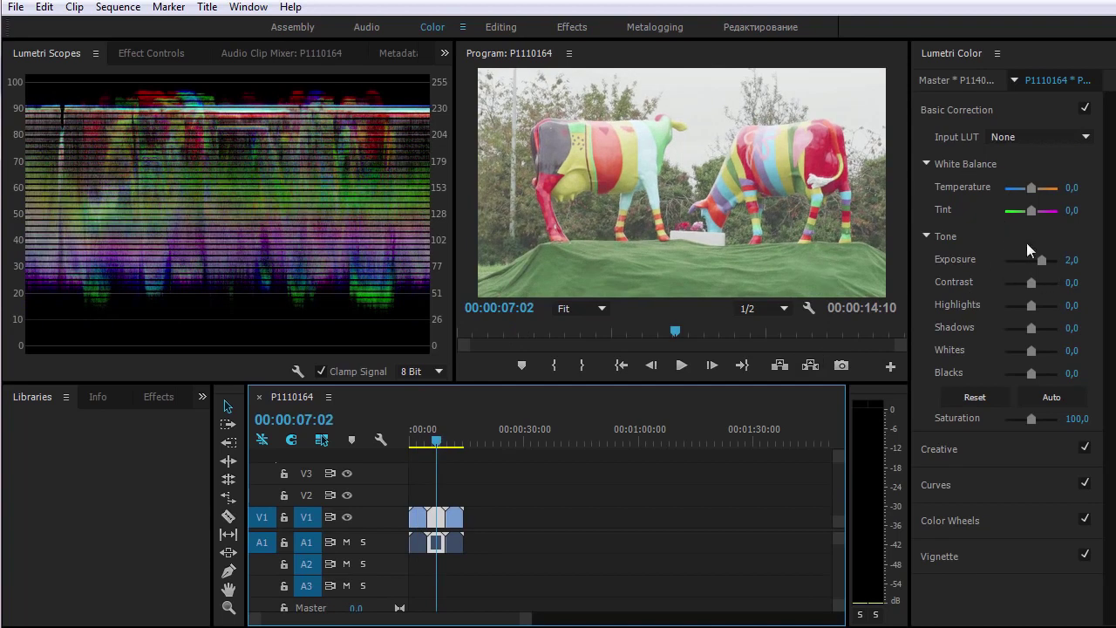
pyautogui.click(450, 440)
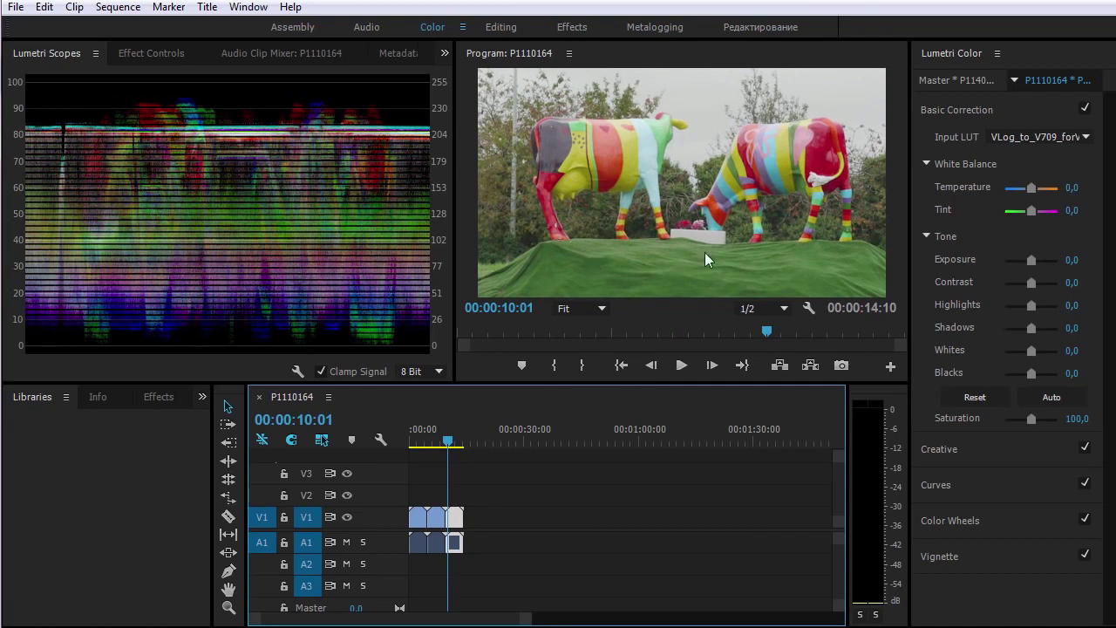
pyautogui.click(417, 443)
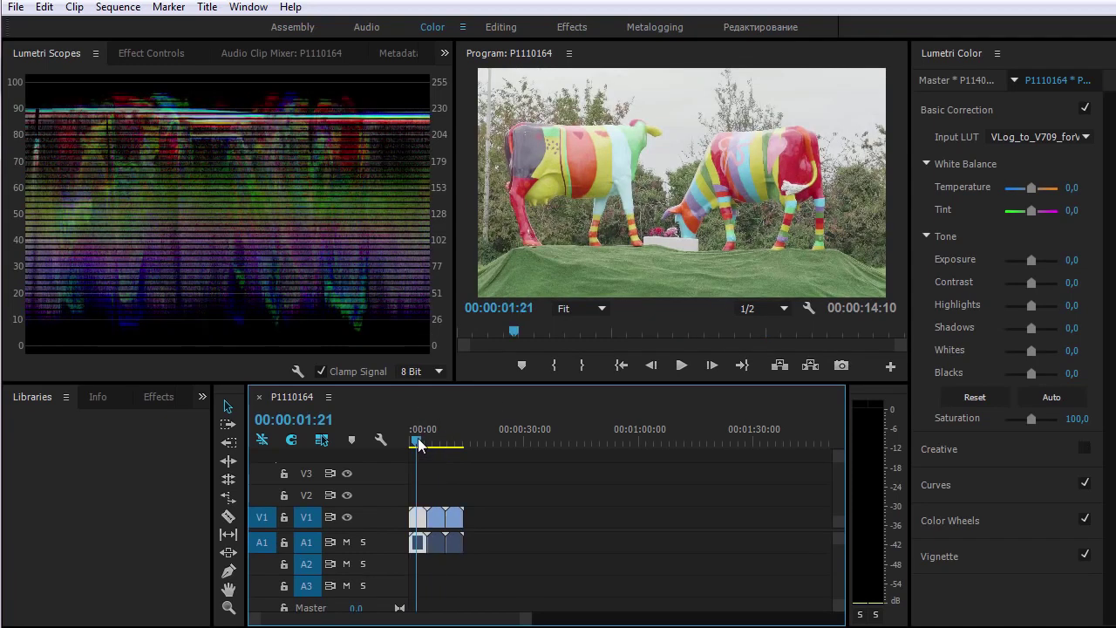
pyautogui.click(452, 443)
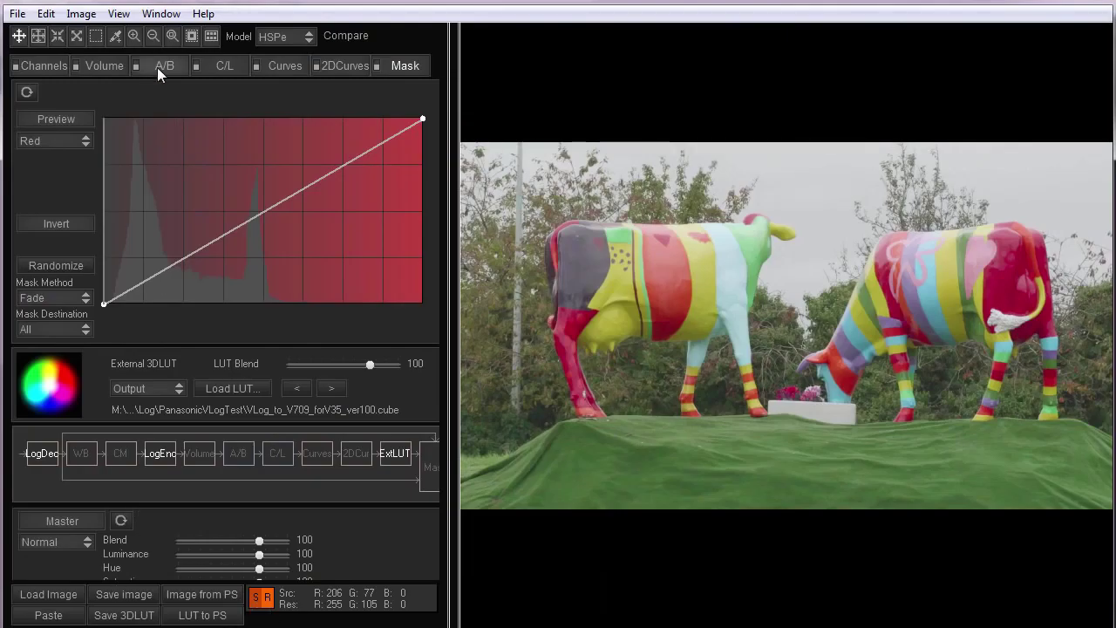
pyautogui.click(157, 67)
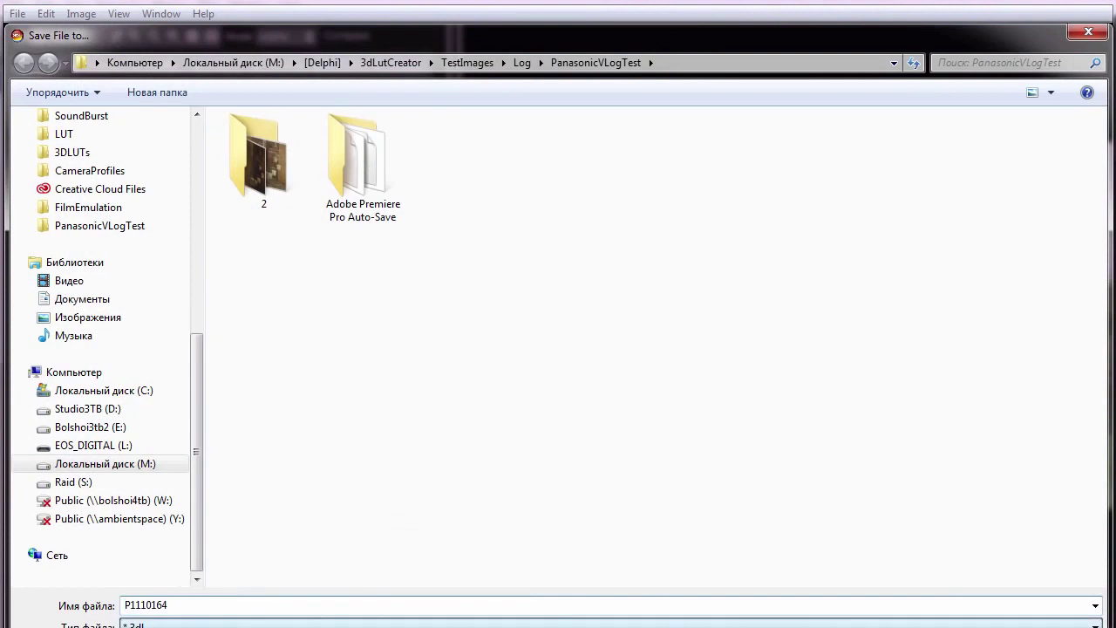
# Save another cube LUT named VLog_to_V709_forV35_ver100_Exp+3.5 beside the Exp+3 file.
pyautogui.click(581, 202)
pyautogui.click(326, 604)
pyautogui.doubleClick(326, 604)
pyautogui.write('+3.5')
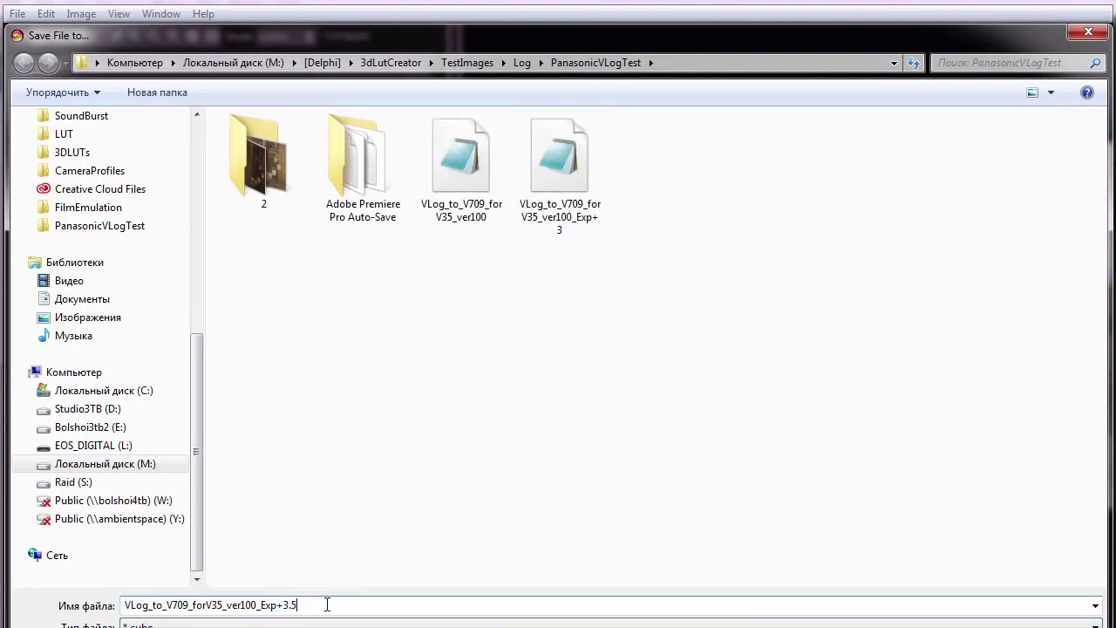
pyautogui.press('Return')
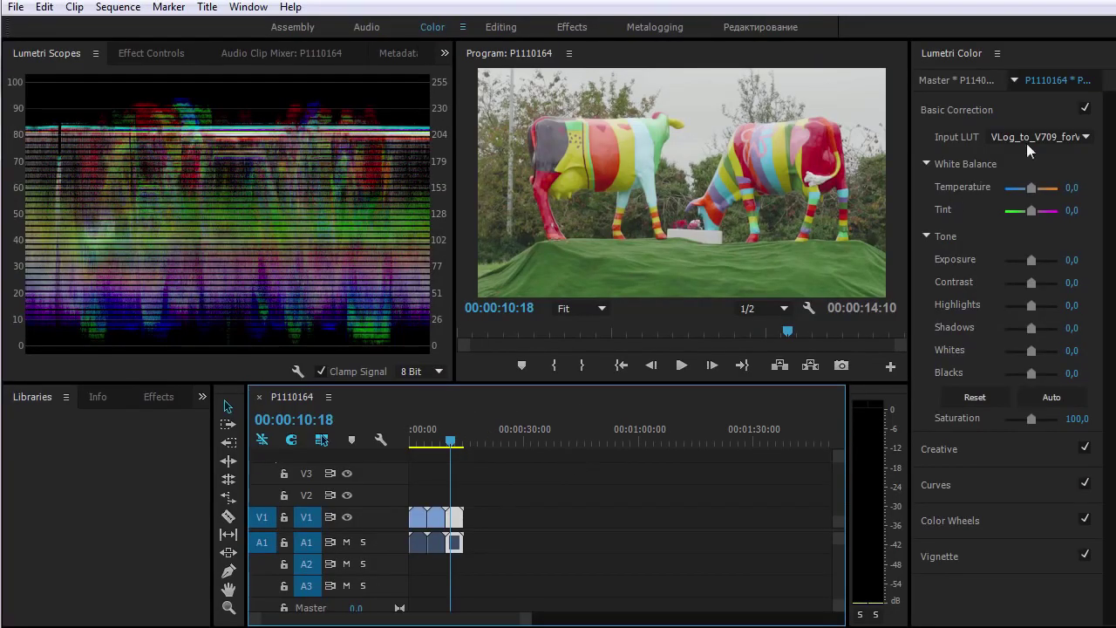
# Load the VLog_to_V709_forV35_ver100_Exp+3.5 cube as the clip's Input LUT.
pyautogui.click(1026, 143)
pyautogui.click(1037, 189)
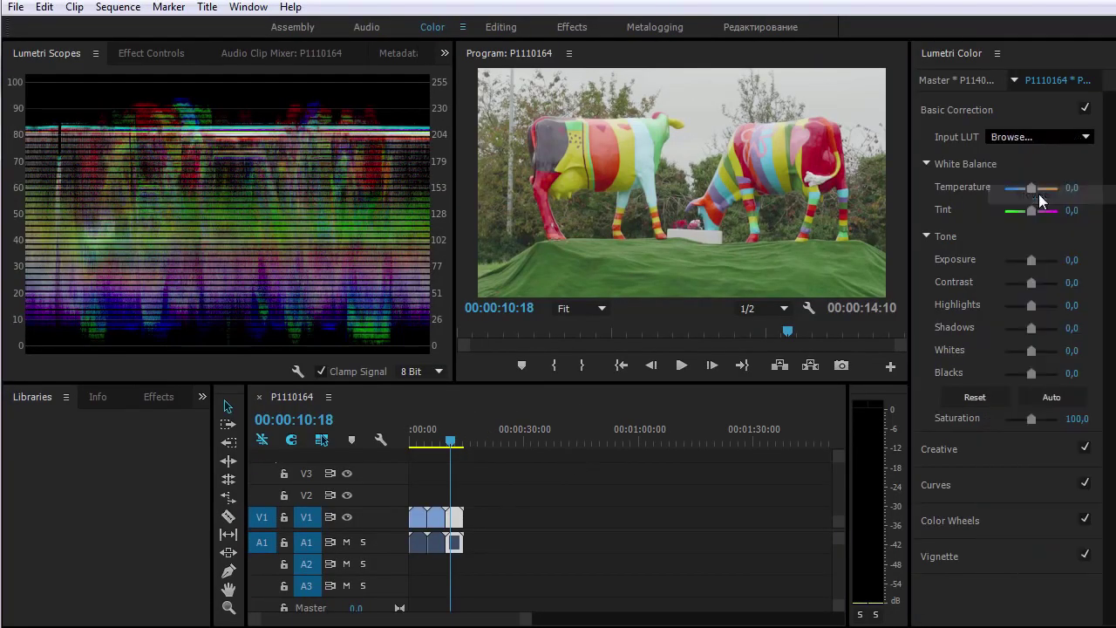
pyautogui.doubleClick(575, 159)
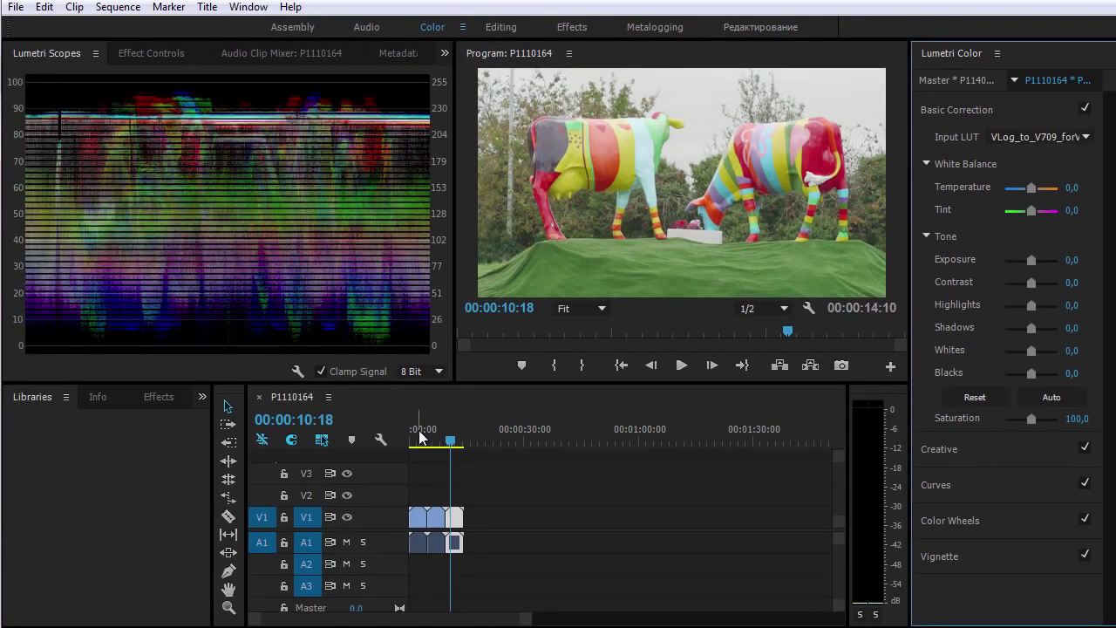
# Preview the first, third and second cow clips, then jump to the sequence end.
pyautogui.moveTo(529, 618); pyautogui.dragTo(338, 621)
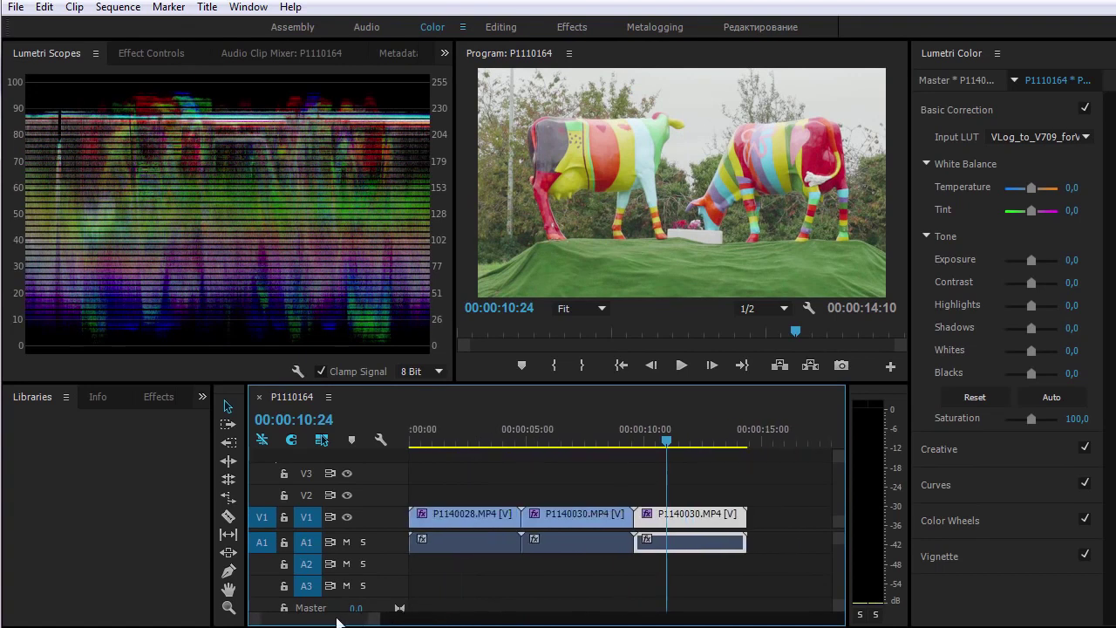
pyautogui.click(479, 429)
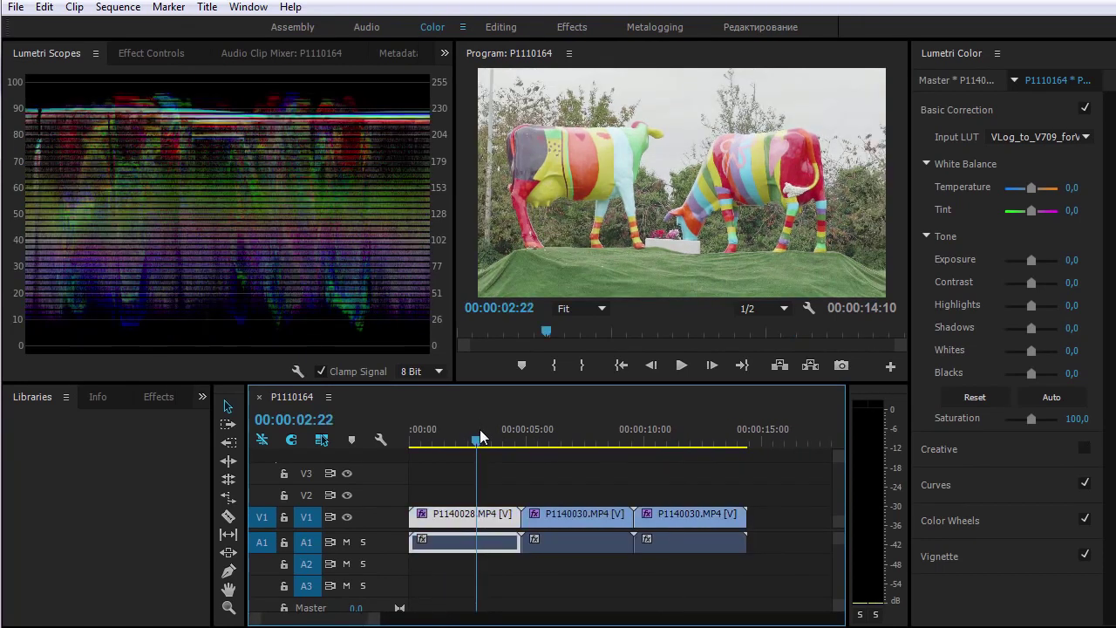
pyautogui.click(672, 426)
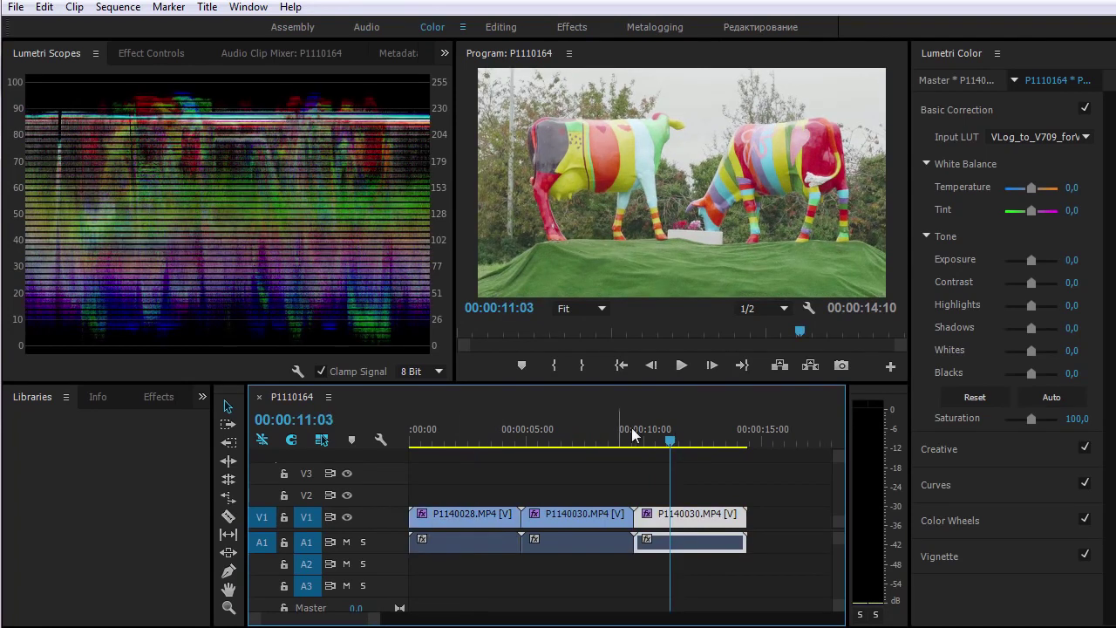
pyautogui.click(564, 427)
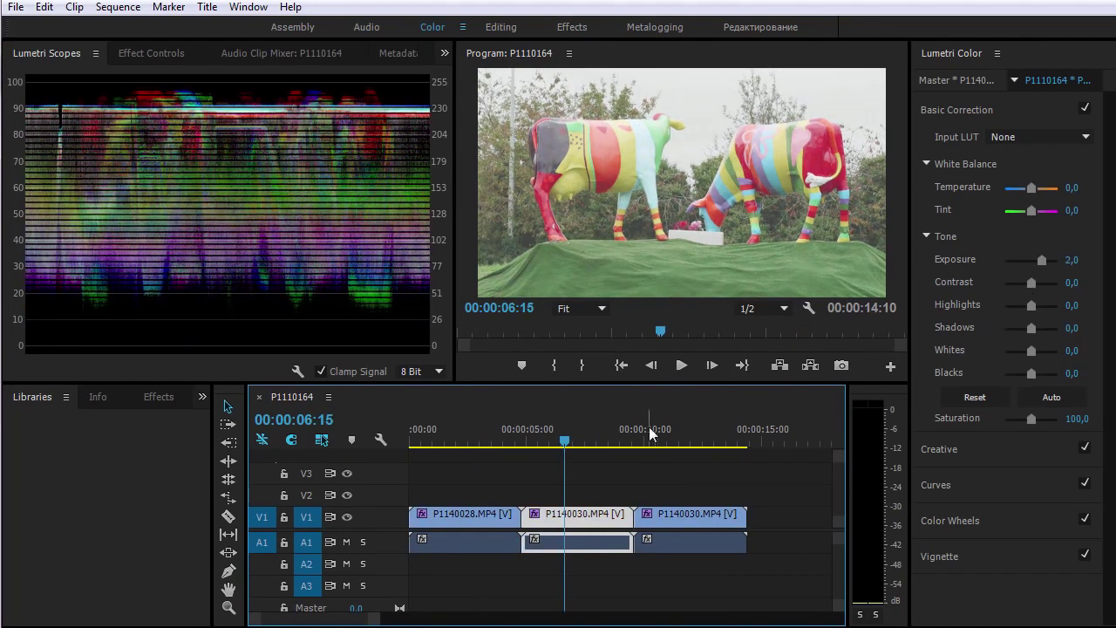
pyautogui.press('End')
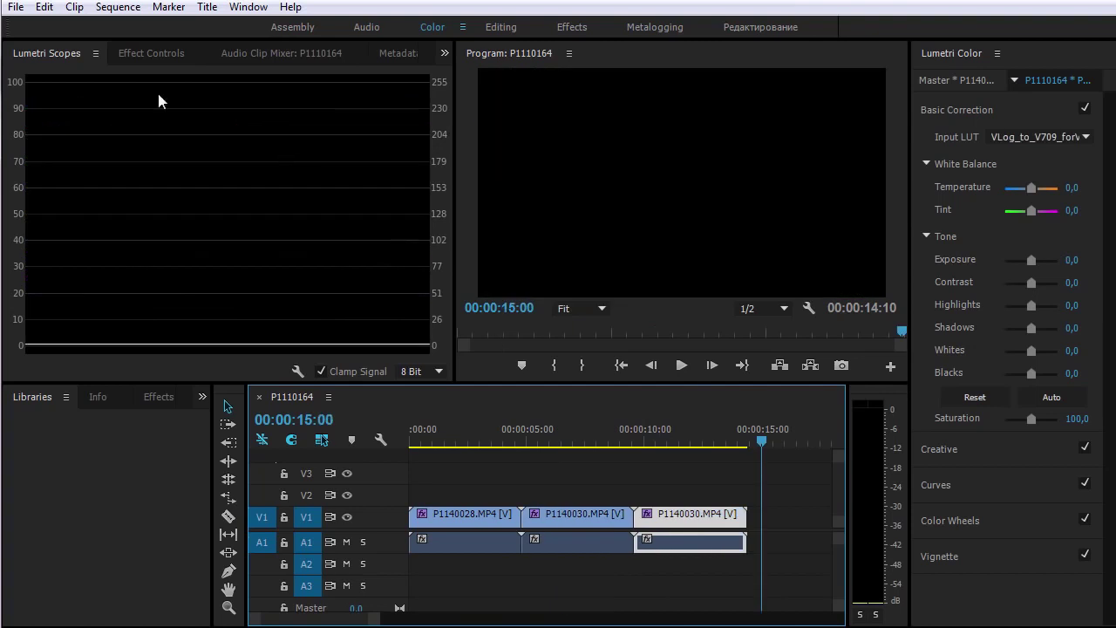
# From the Assembly workspace's Project bin, add 10kwb iso 2000.MP4 to the sequence.
pyautogui.click(303, 29)
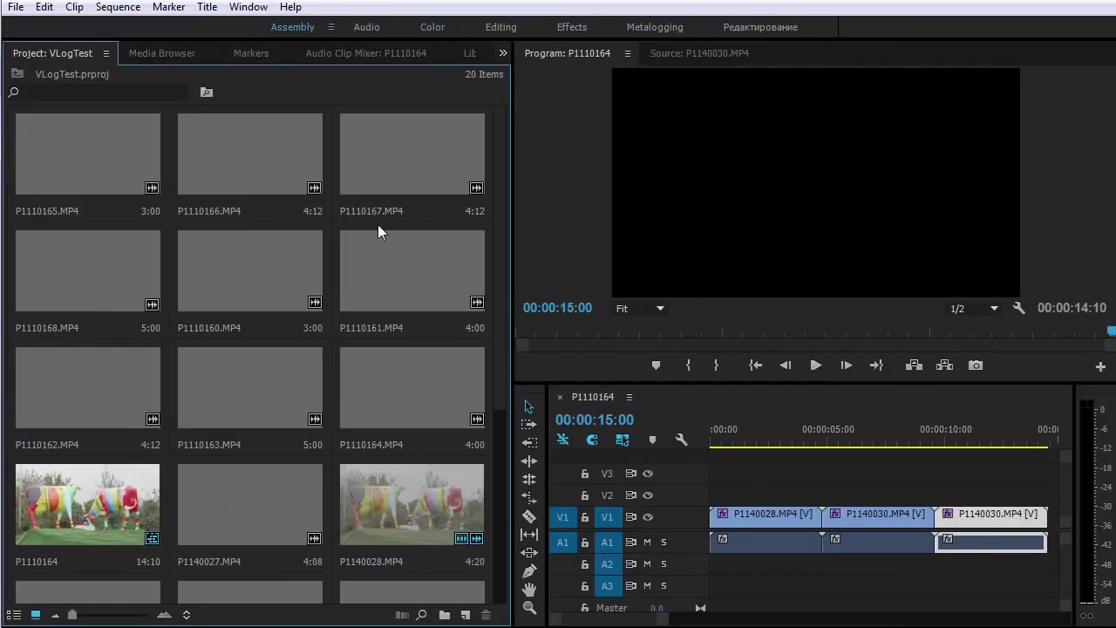
pyautogui.moveTo(500, 386); pyautogui.dragTo(500, 605)
pyautogui.scroll(-5, 832, 440)
pyautogui.click(834, 439)
pyautogui.moveTo(402, 315); pyautogui.dragTo(844, 528)
# Append two copies of -3ev.MP4 after the 10kwb clip.
pyautogui.moveTo(670, 621); pyautogui.dragTo(735, 617)
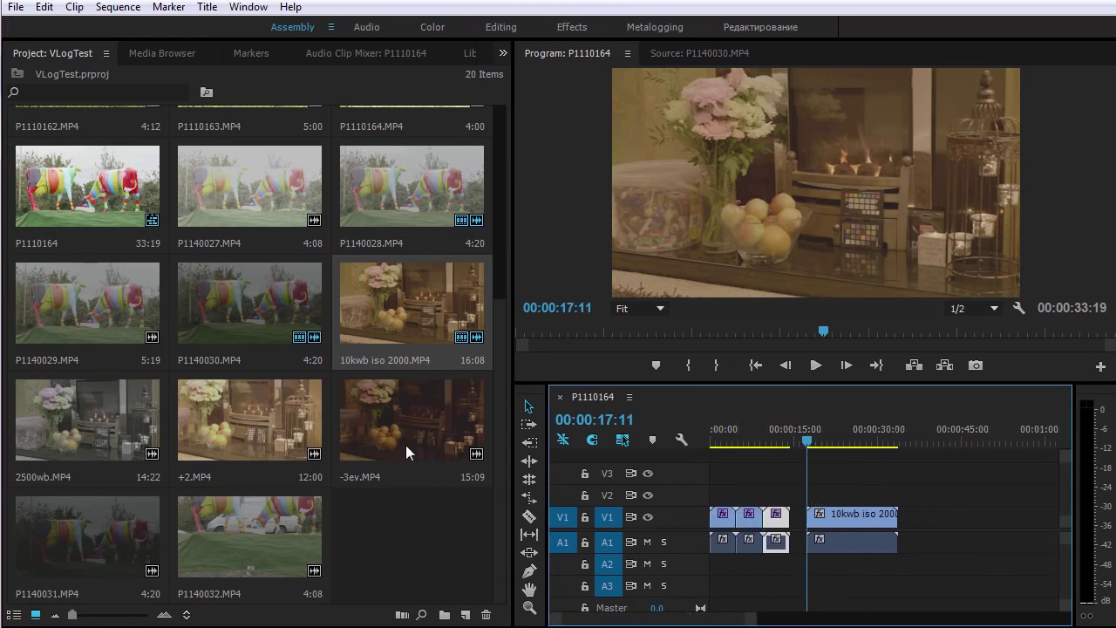
pyautogui.moveTo(383, 433); pyautogui.dragTo(910, 534)
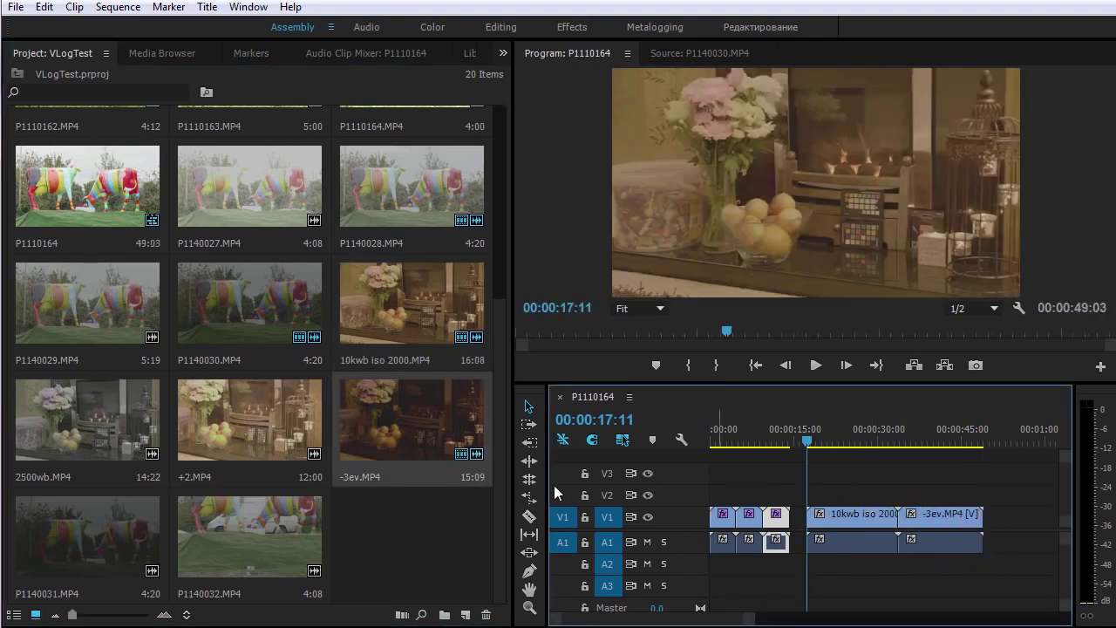
pyautogui.moveTo(397, 427); pyautogui.dragTo(994, 538)
pyautogui.click(435, 28)
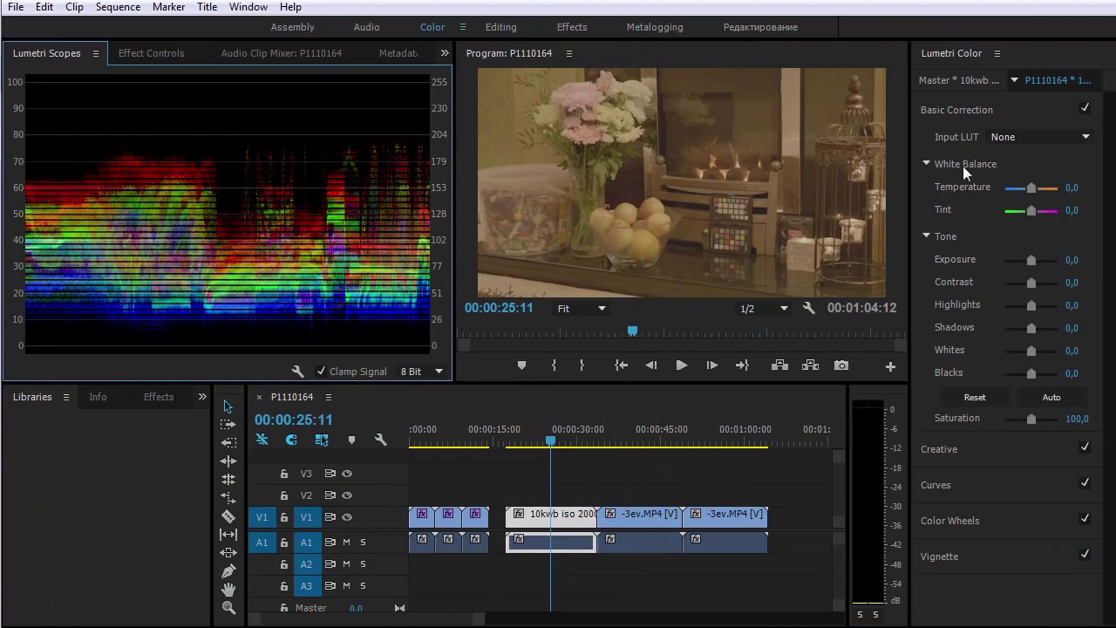
# Give the 10kwb iso 2000 clip the VLog_to_V709_forV35_ver100 Input LUT.
pyautogui.click(1038, 137)
pyautogui.click(1011, 195)
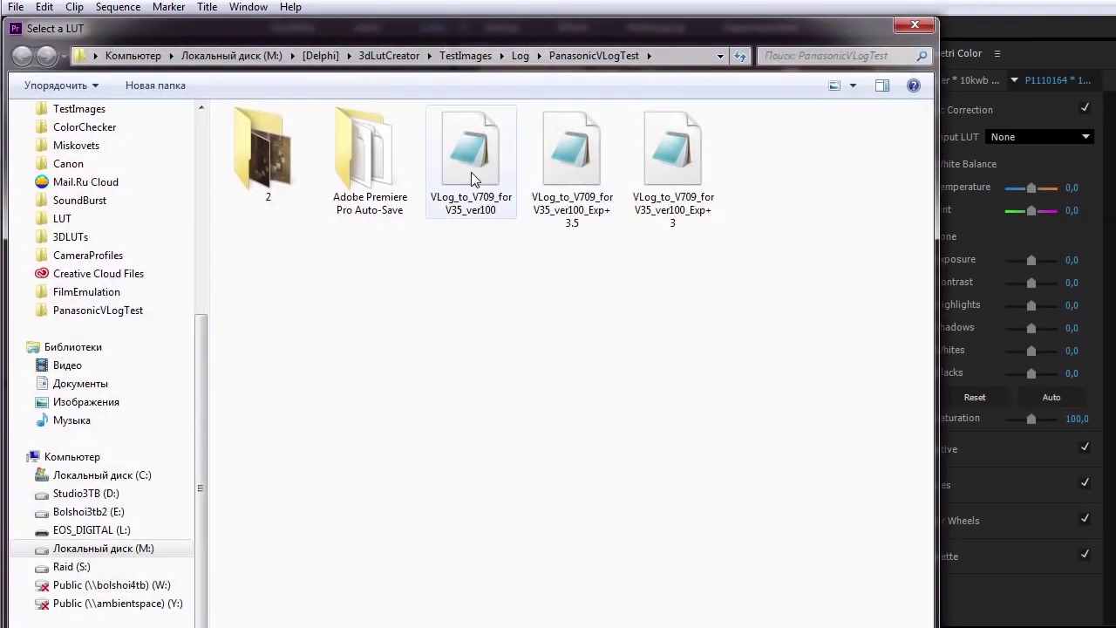
pyautogui.doubleClick(468, 172)
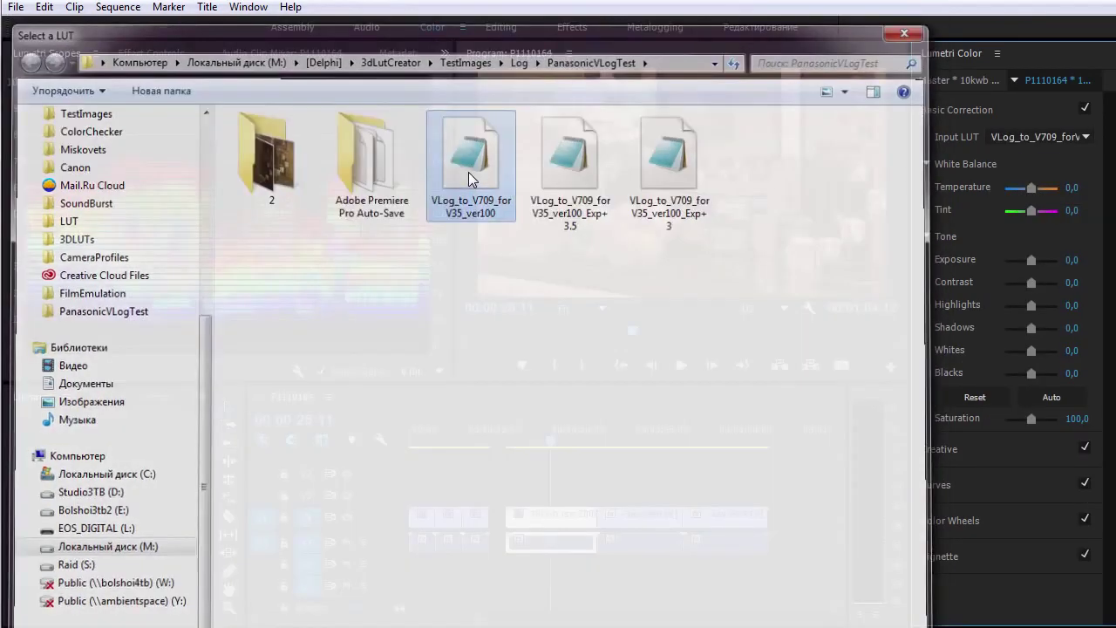
# Give the first -3ev clip the same Input LUT and Exposure 3.0, comparing with 10kwb.
pyautogui.click(631, 428)
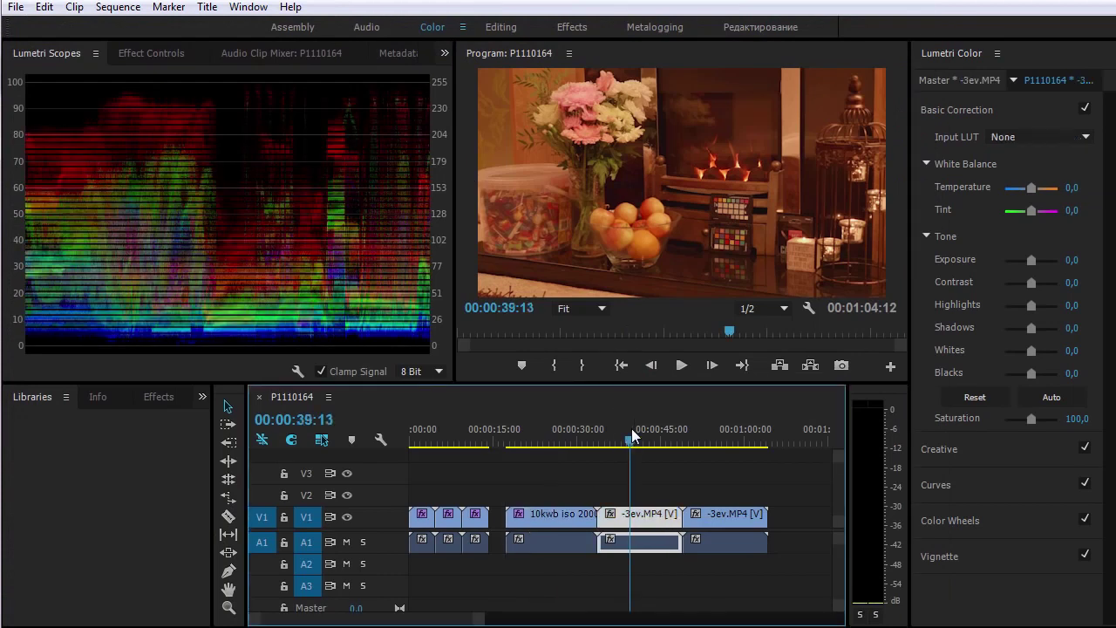
pyautogui.click(1015, 138)
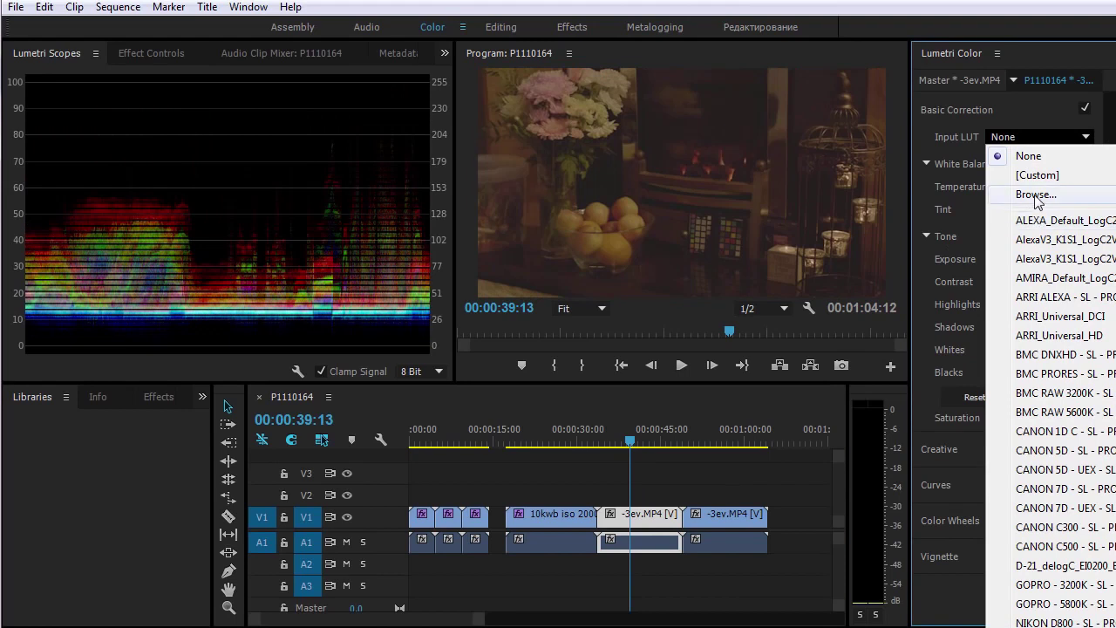
pyautogui.click(1036, 197)
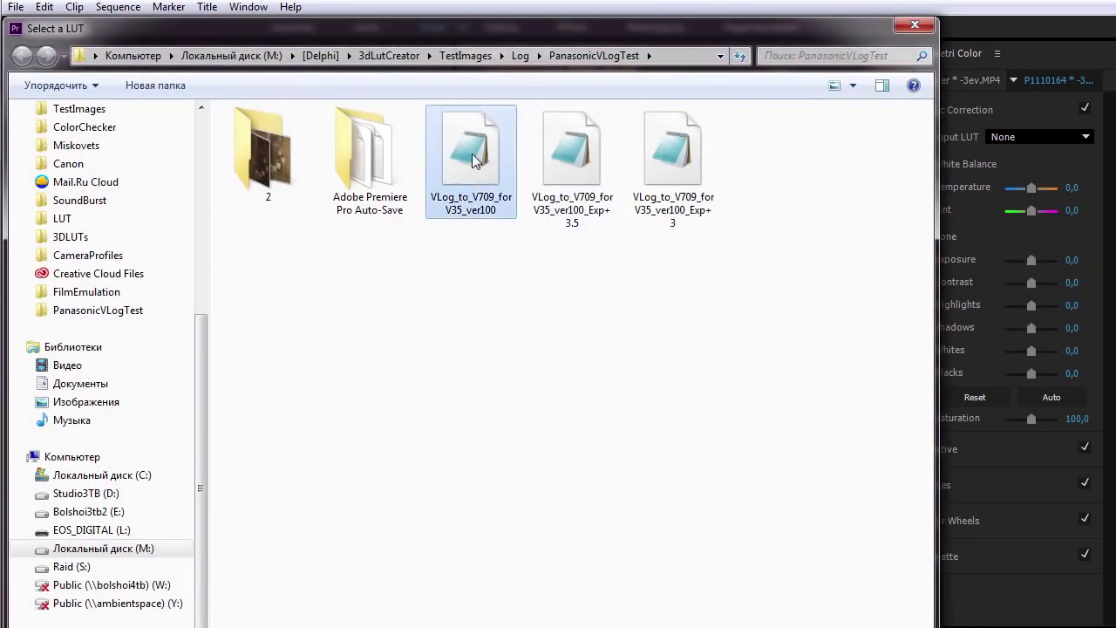
pyautogui.doubleClick(471, 153)
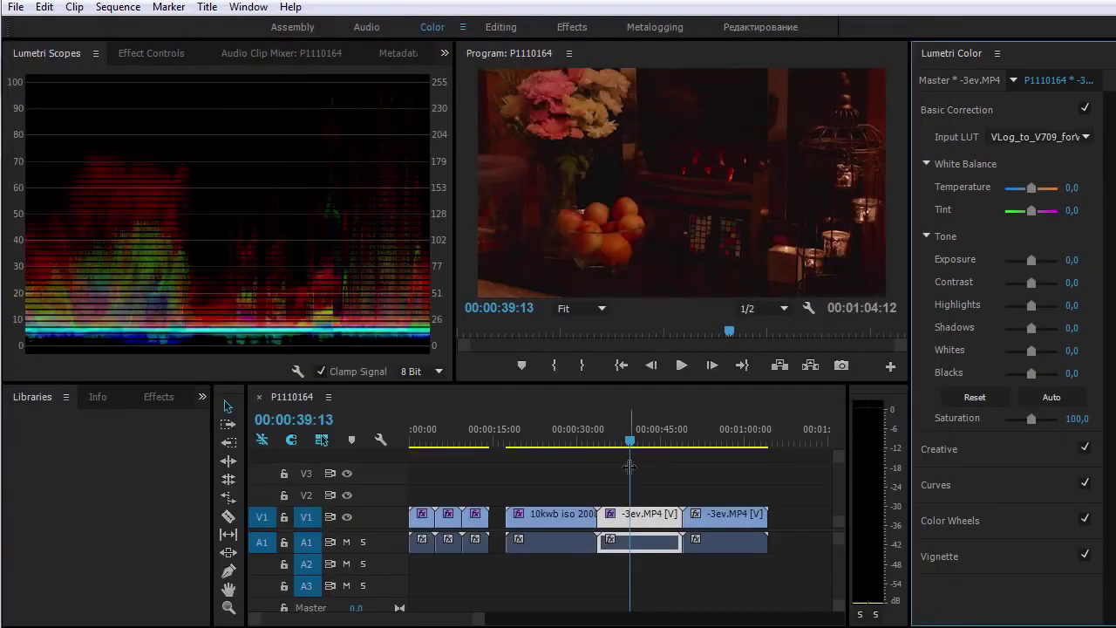
pyautogui.moveTo(1031, 260); pyautogui.dragTo(1046, 261)
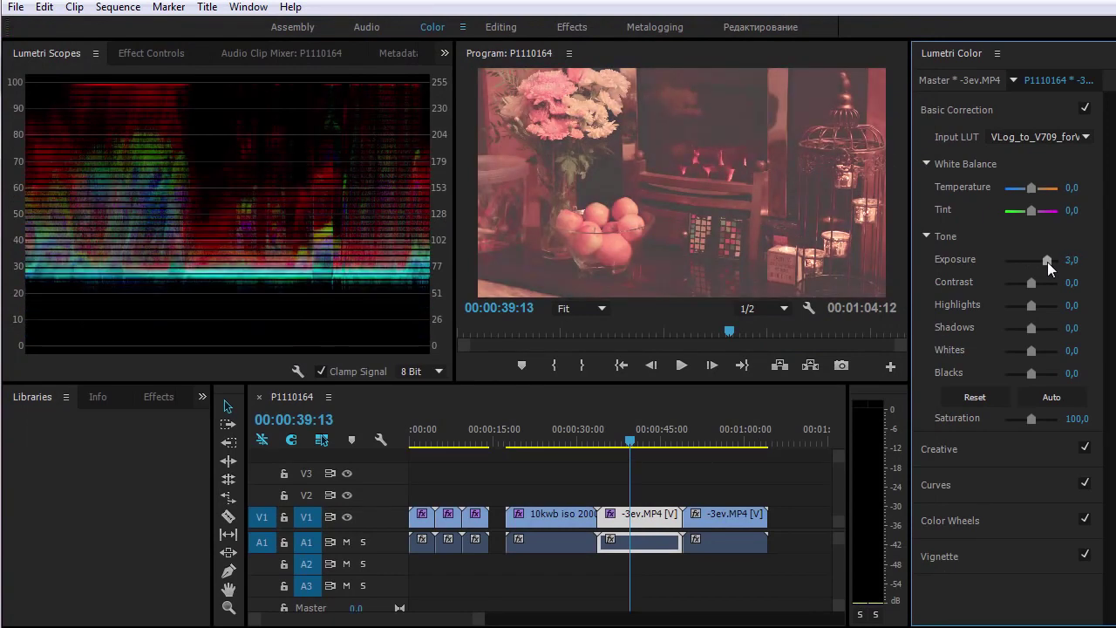
pyautogui.click(555, 443)
pyautogui.click(628, 429)
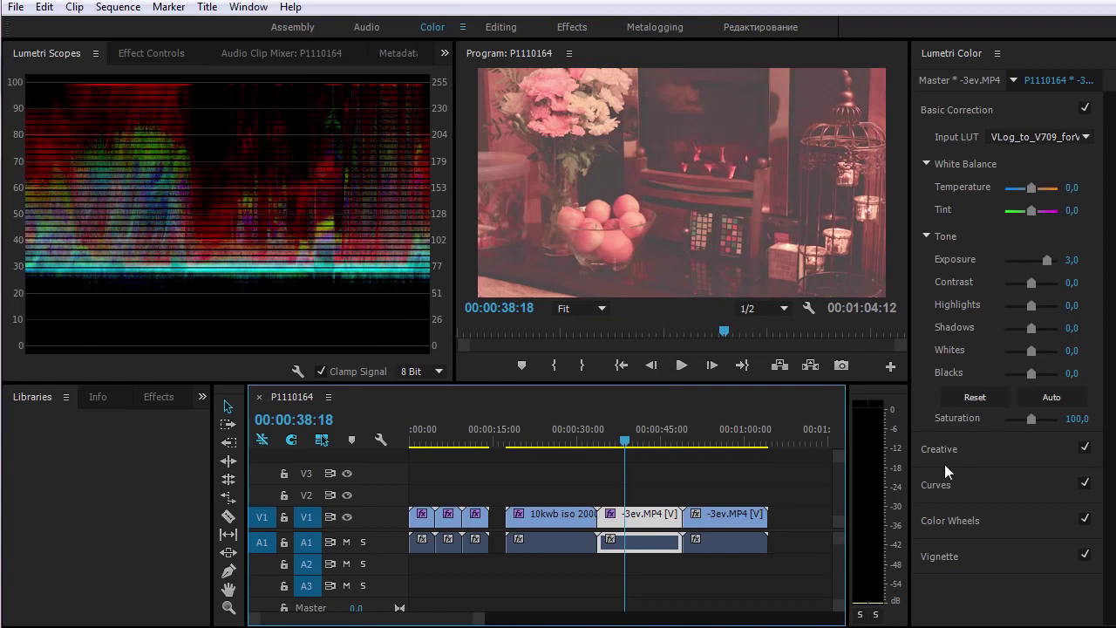
# Set the -3ev clip's Input LUT to None and load VLog_to_V709_forV35_ver100 as its Creative Look.
pyautogui.click(1037, 137)
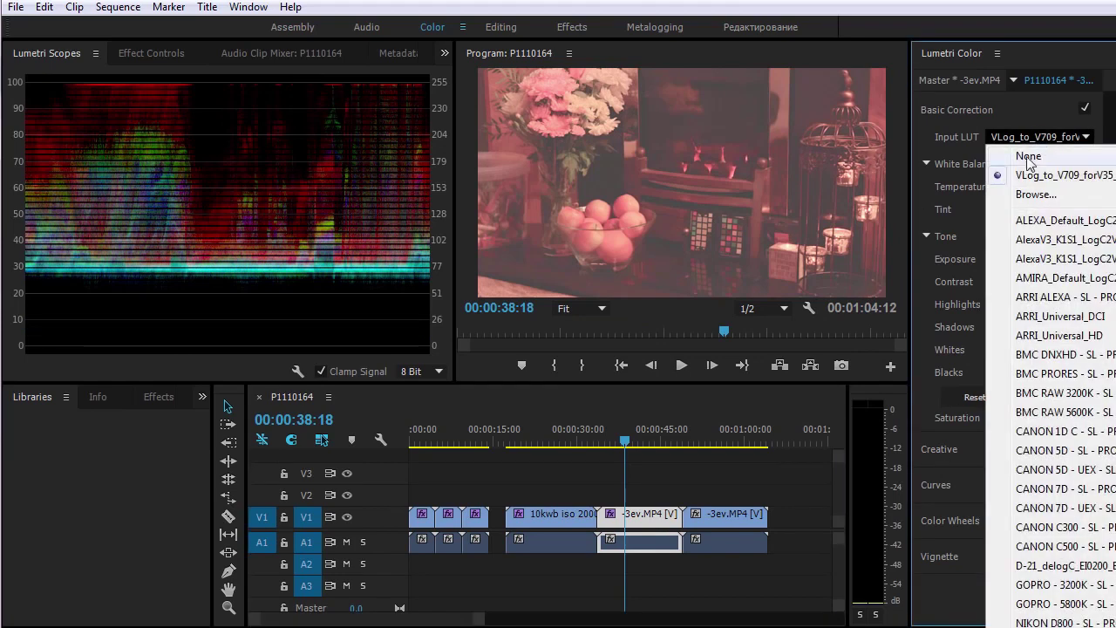
pyautogui.click(1015, 154)
pyautogui.click(1007, 448)
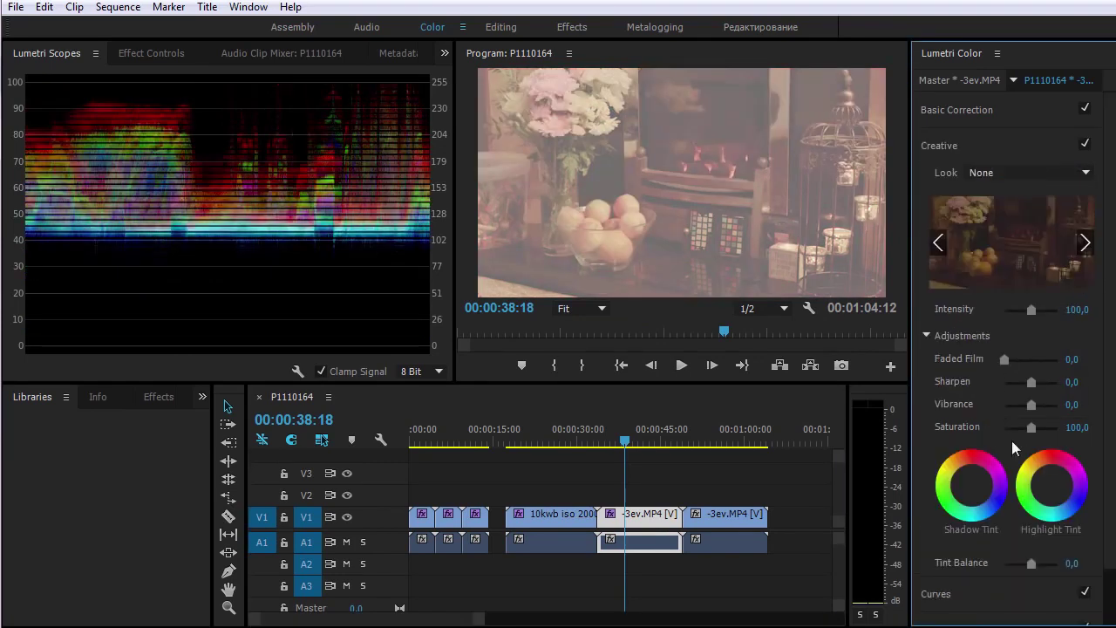
pyautogui.click(1048, 172)
pyautogui.click(1029, 190)
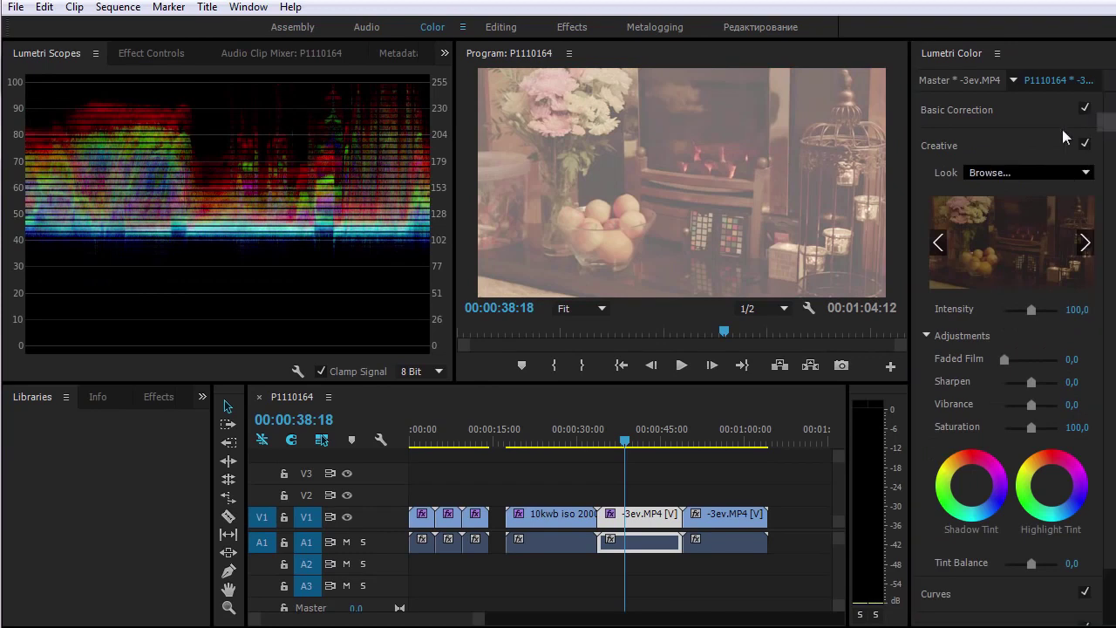
pyautogui.doubleClick(478, 153)
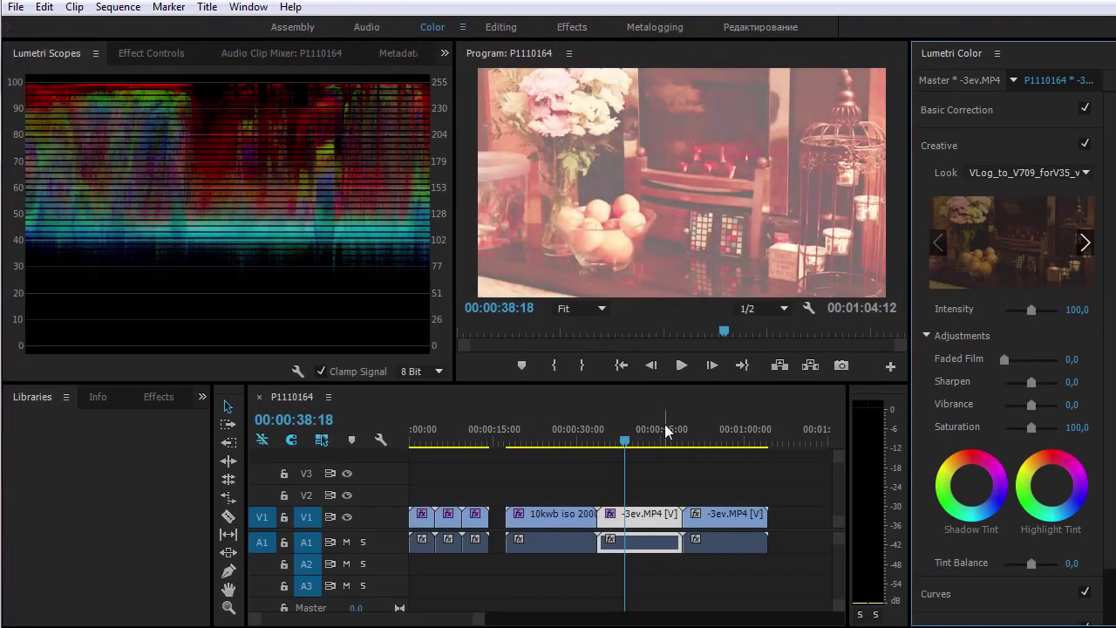
pyautogui.click(994, 112)
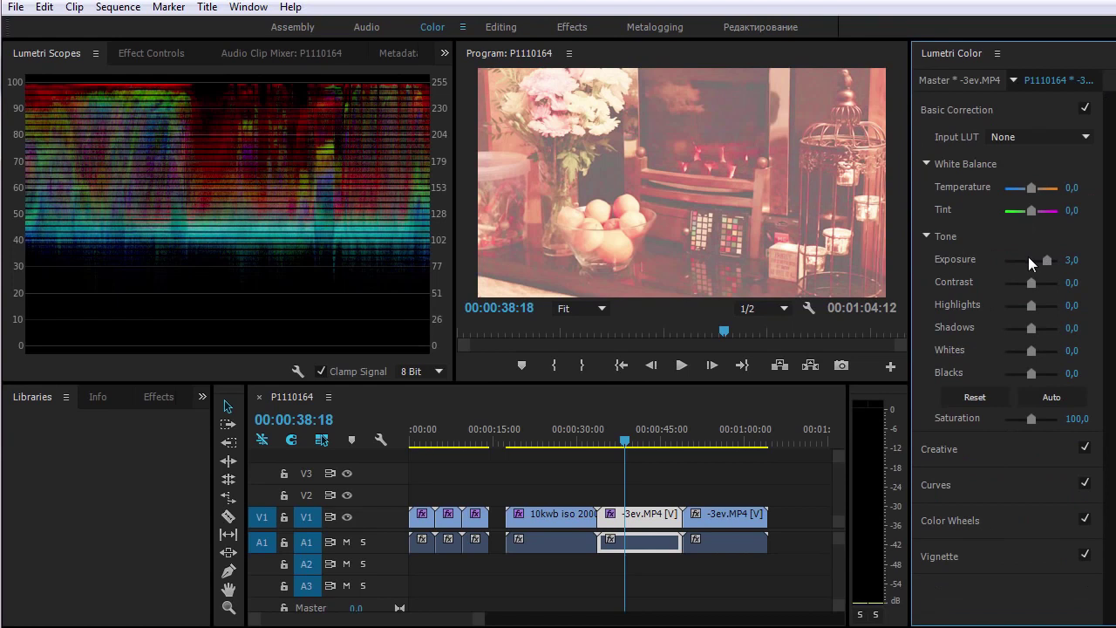
pyautogui.click(716, 442)
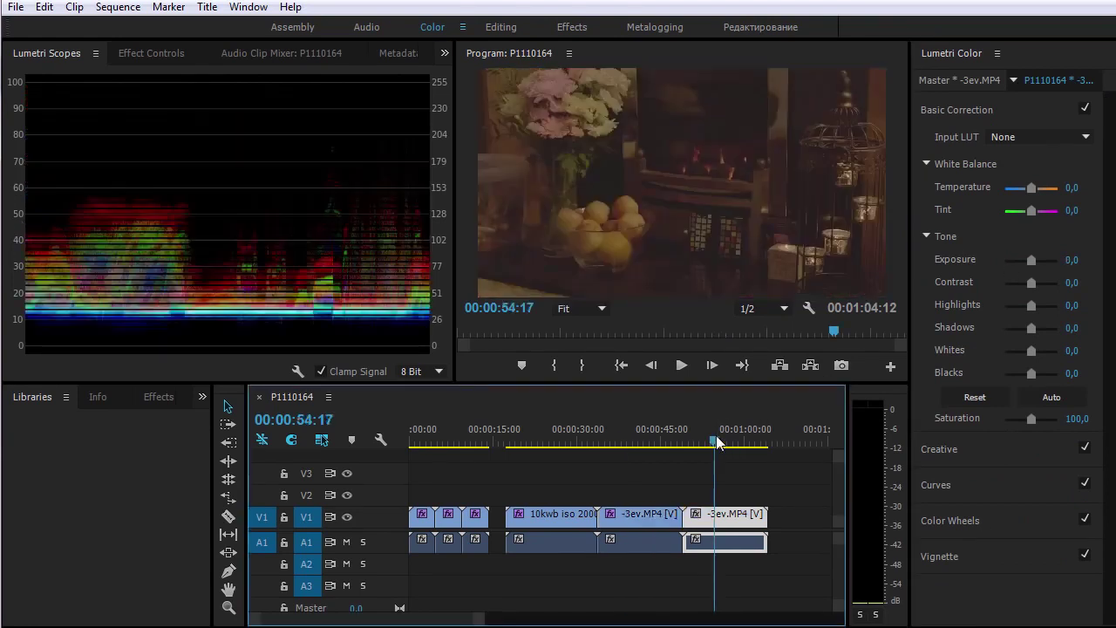
pyautogui.click(1015, 137)
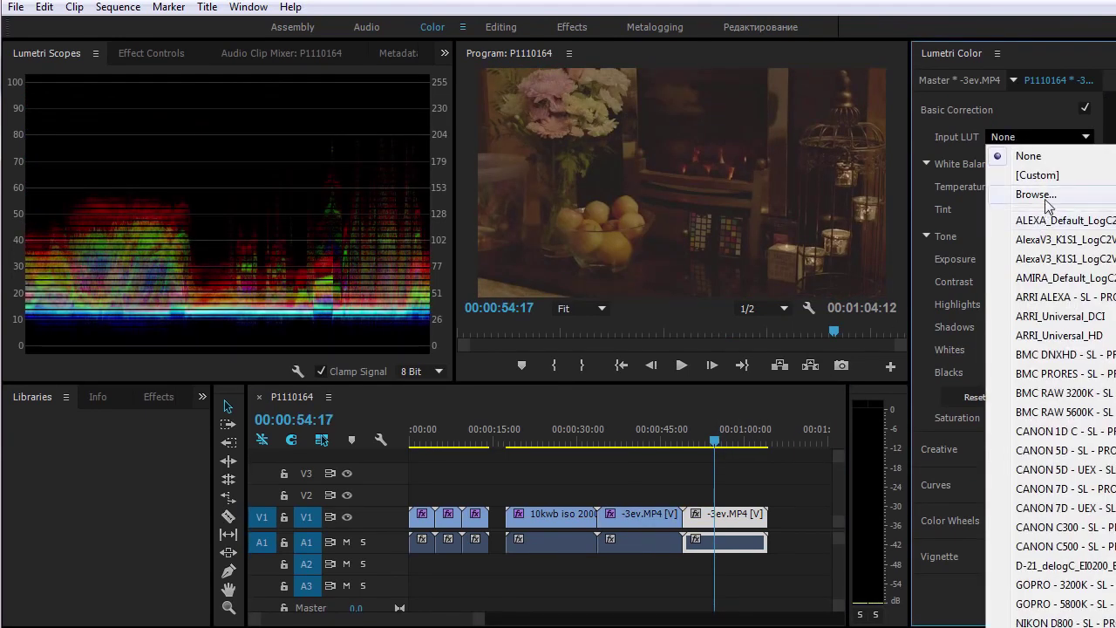
pyautogui.click(1034, 194)
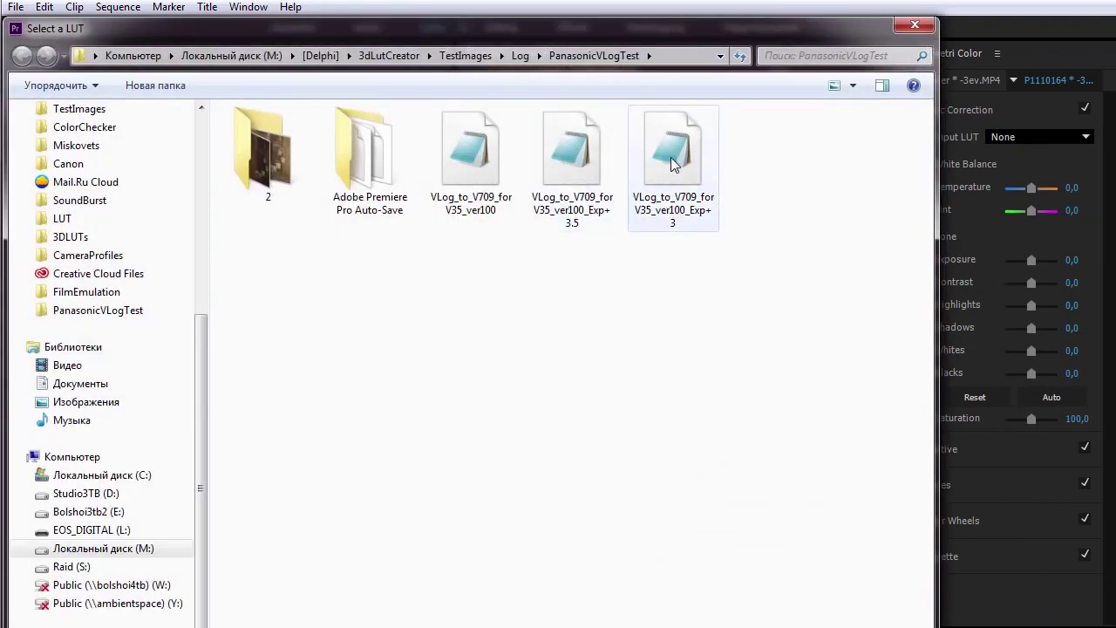
pyautogui.doubleClick(670, 158)
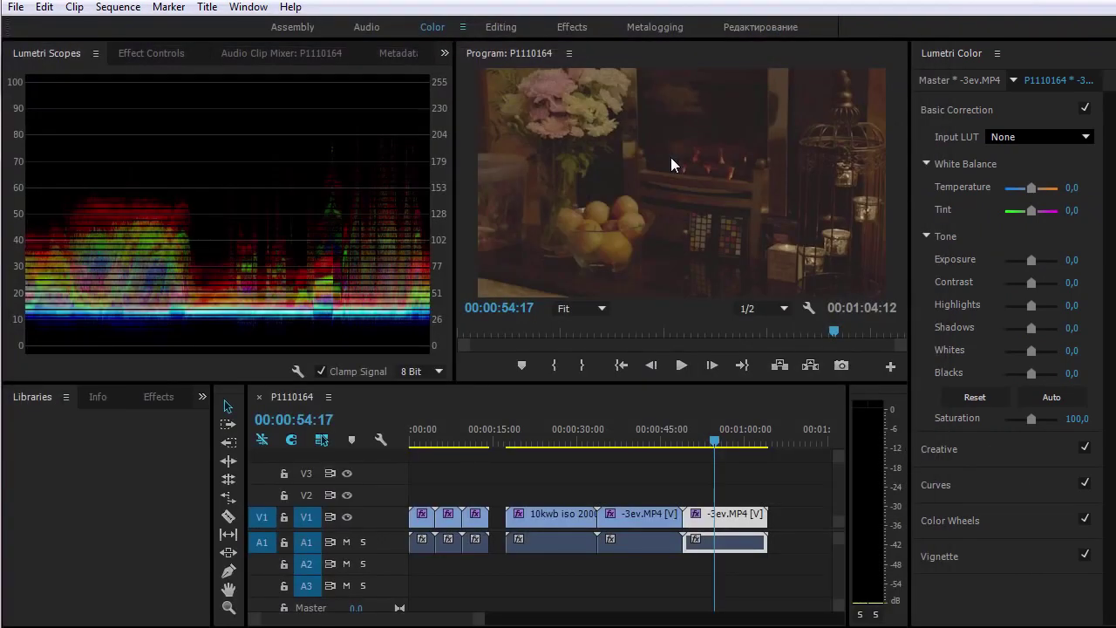
pyautogui.click(548, 433)
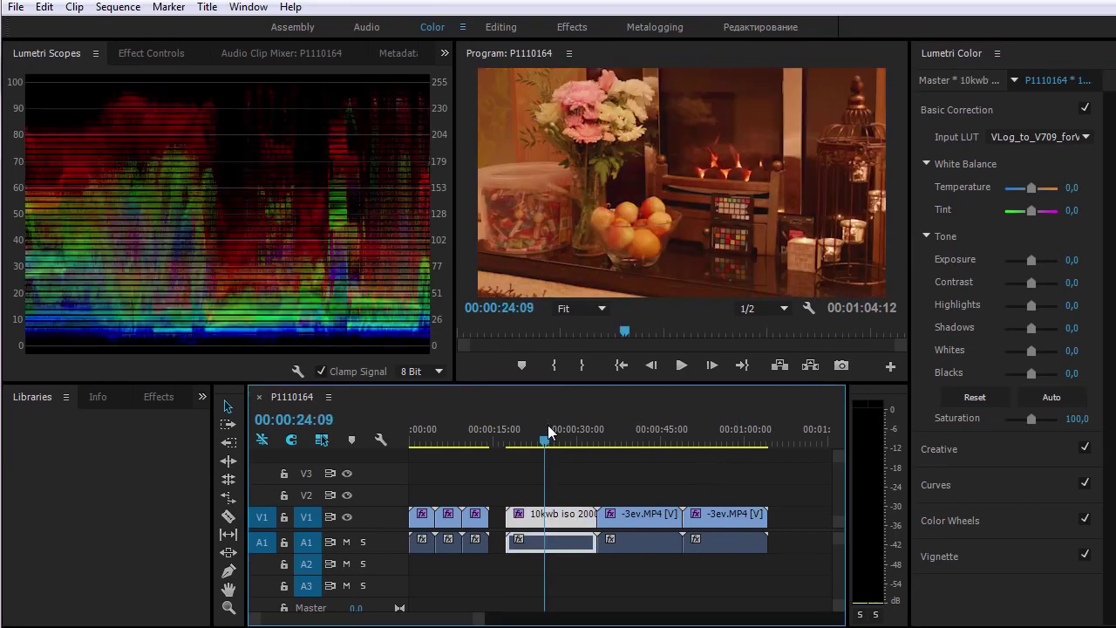
pyautogui.click(720, 436)
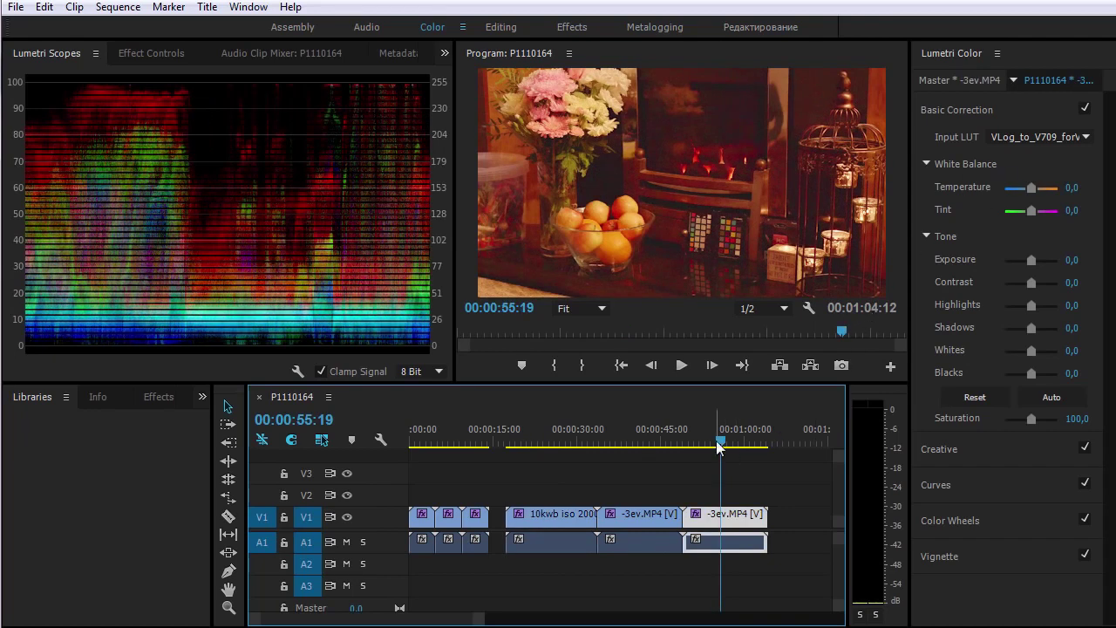
pyautogui.click(645, 421)
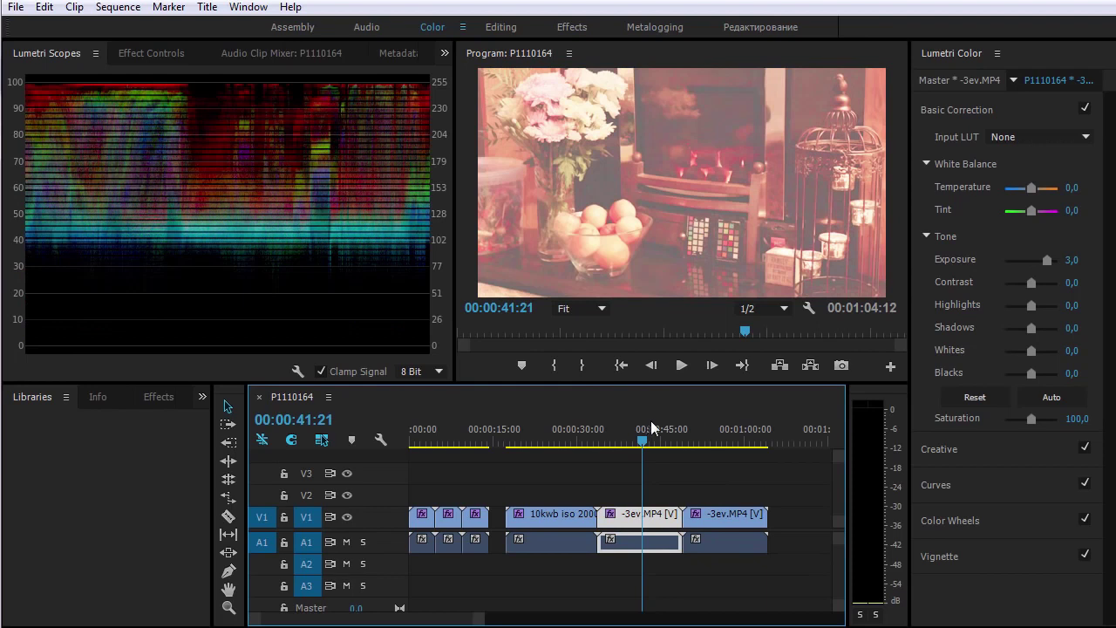
# Append 2500wb.MP4 and then 10kwb iso 2000.MP4 from the Project bin to the end of V1.
pyautogui.moveTo(709, 430); pyautogui.dragTo(785, 429)
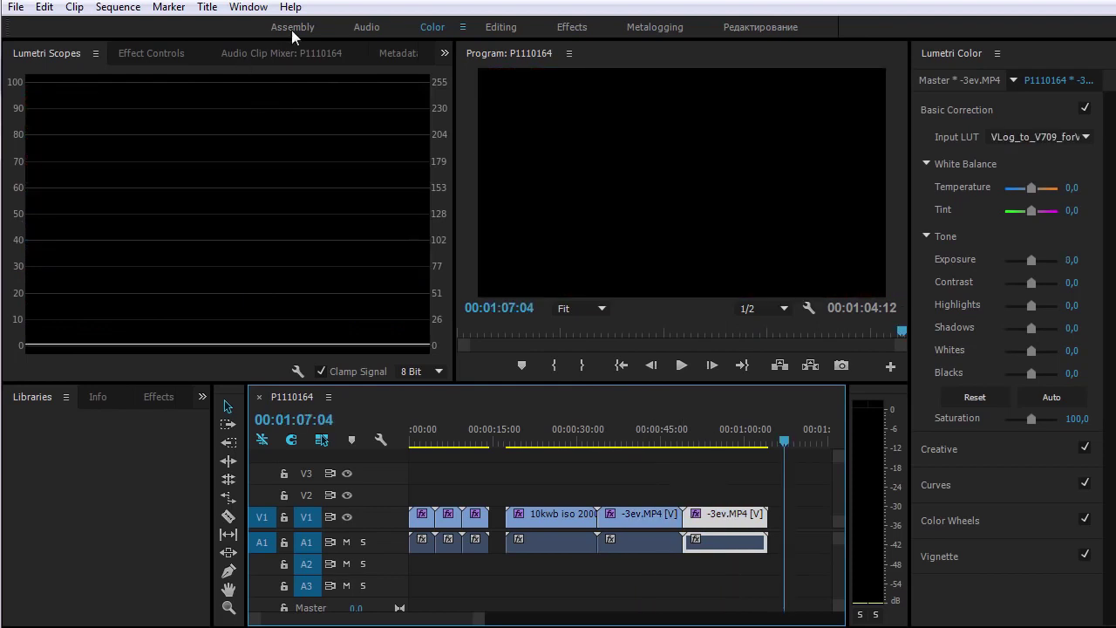
pyautogui.click(292, 27)
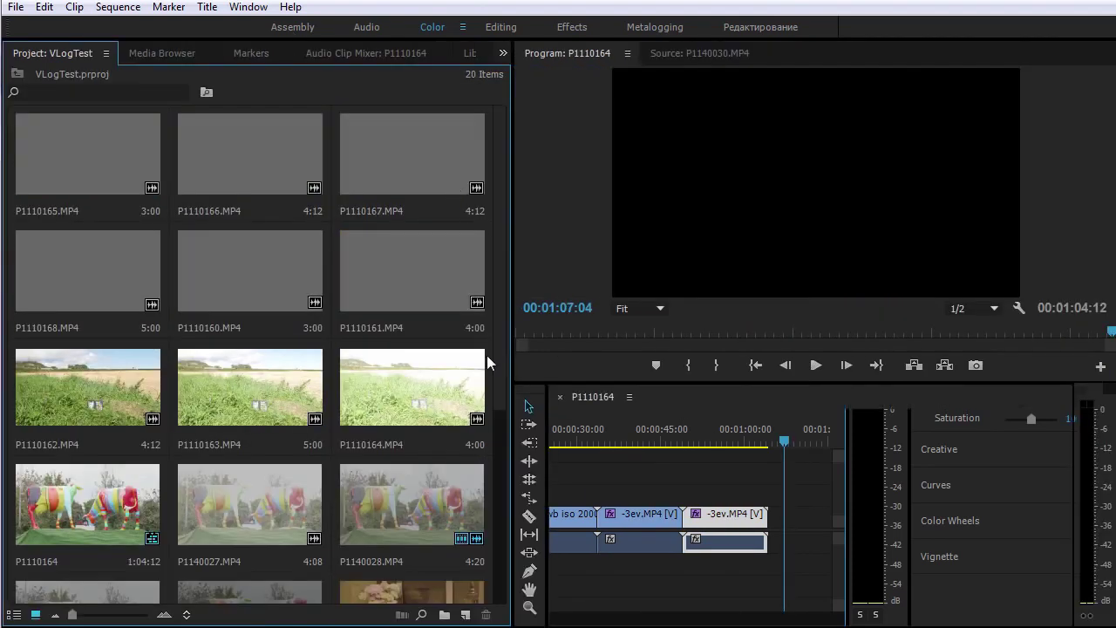
pyautogui.moveTo(497, 335); pyautogui.dragTo(505, 567)
pyautogui.moveTo(73, 427); pyautogui.dragTo(943, 516)
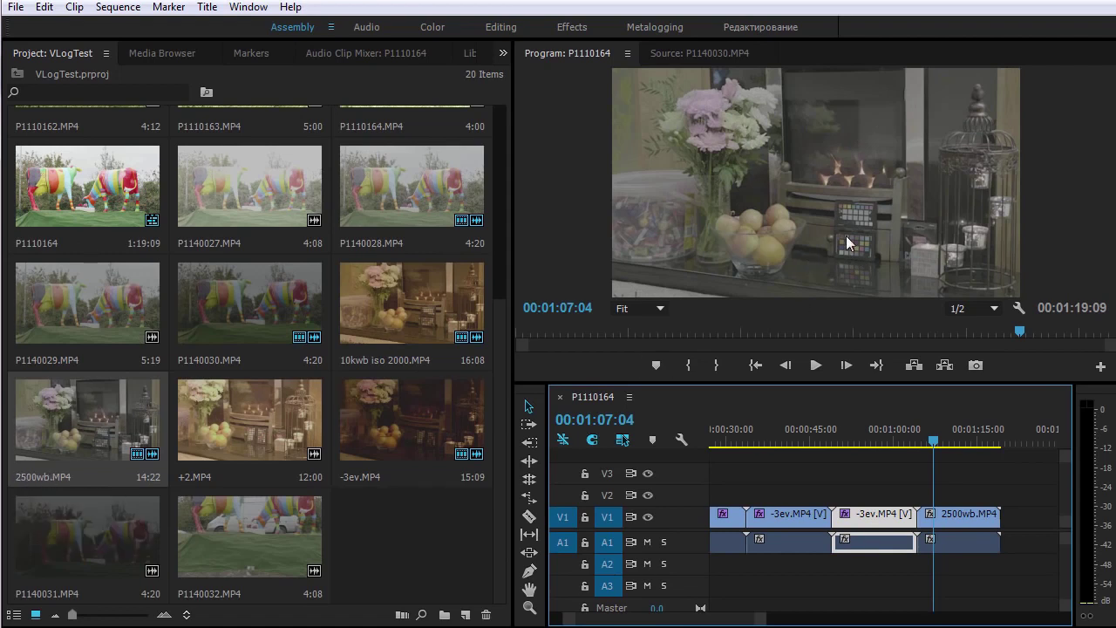
pyautogui.moveTo(425, 284); pyautogui.dragTo(1013, 535)
pyautogui.click(1032, 440)
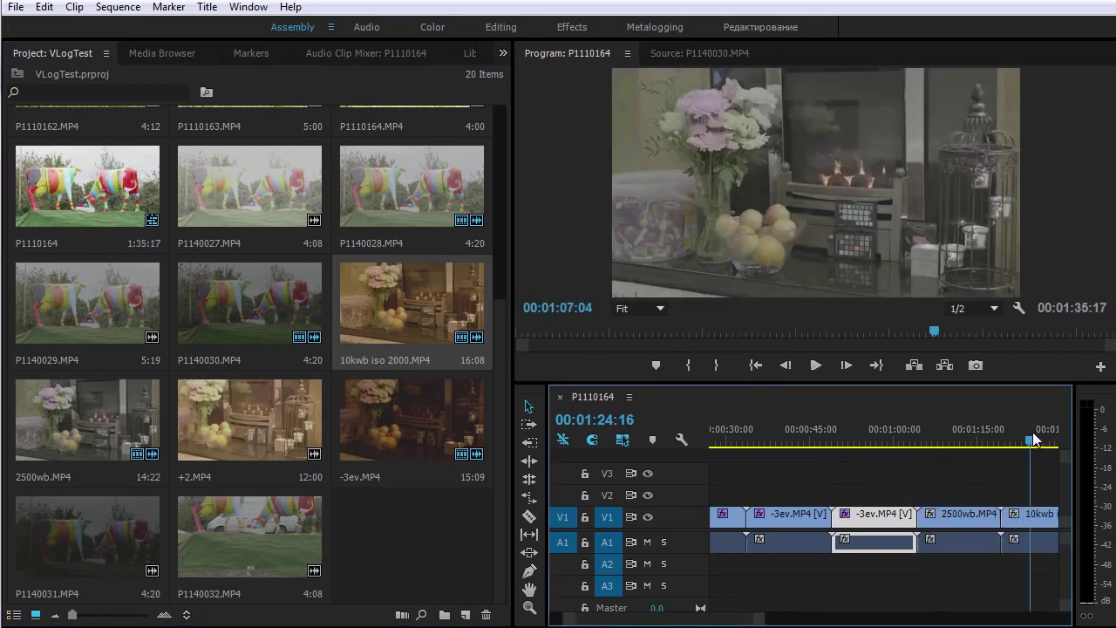
pyautogui.click(965, 440)
pyautogui.click(433, 28)
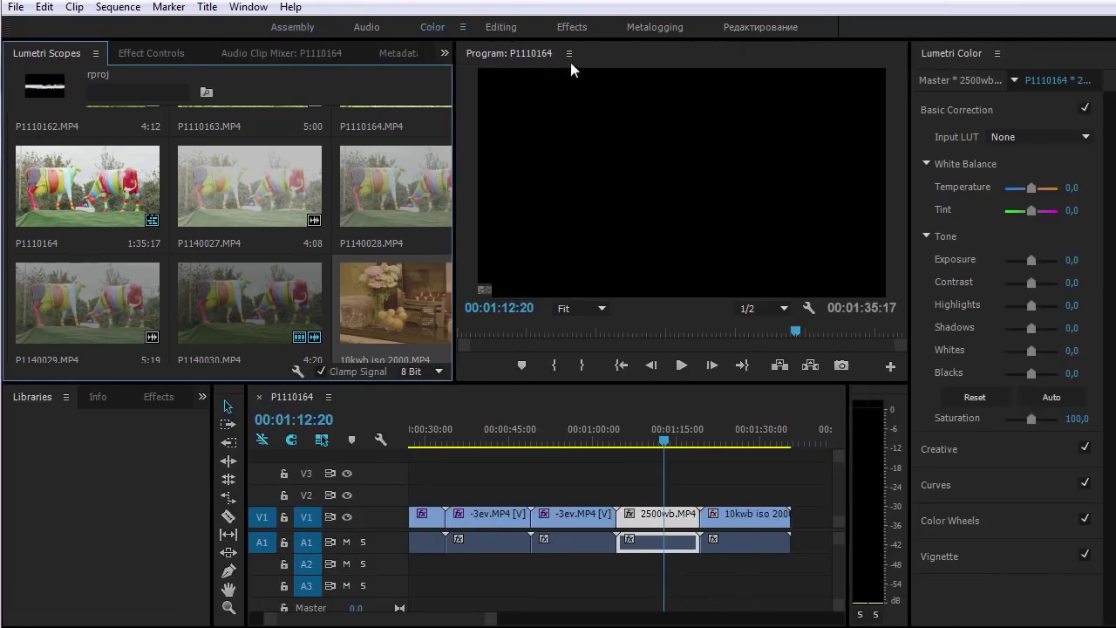
# Load VLog_to_V709_for V35_ver100 as the Input LUT on the 2500wb clip.
pyautogui.click(1009, 139)
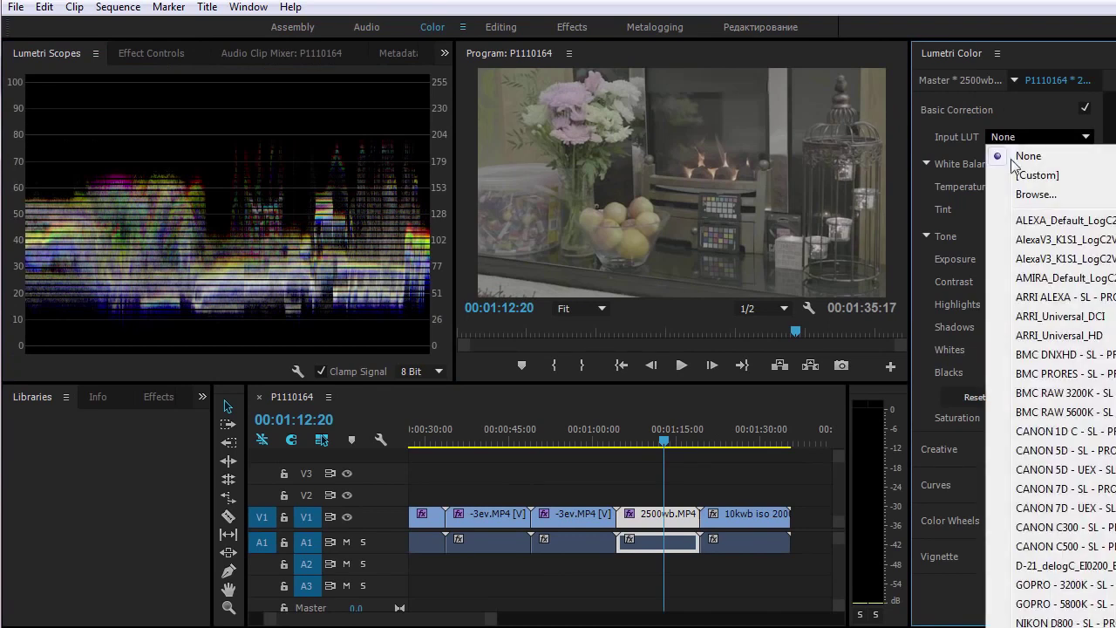
pyautogui.click(1015, 190)
pyautogui.click(476, 155)
pyautogui.doubleClick(486, 157)
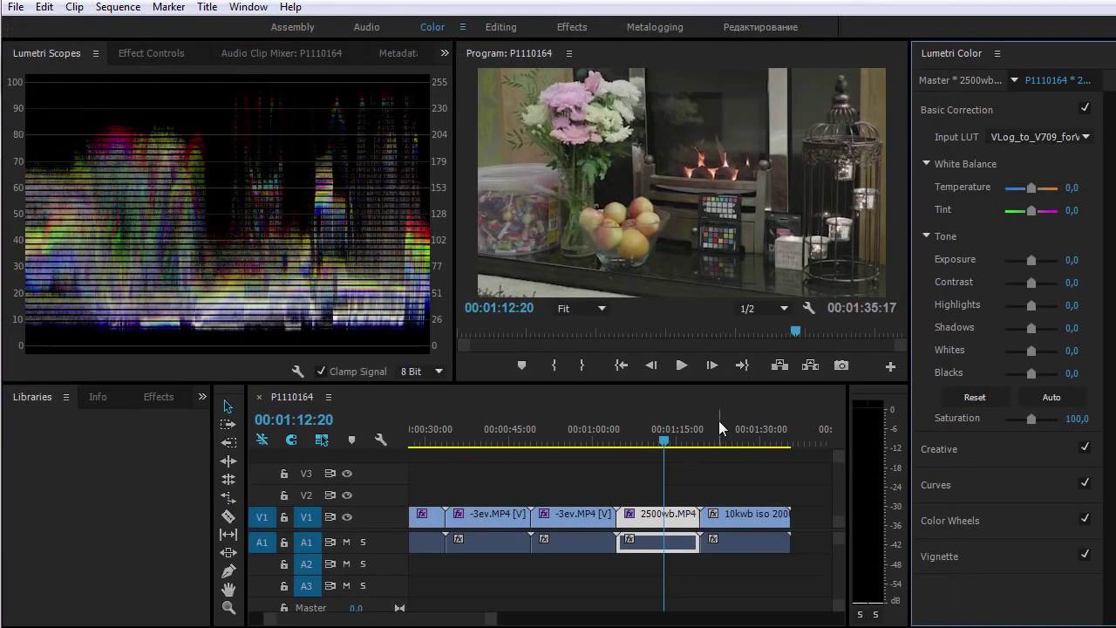
# Load the same VLog_to_V709_for V35_ver100 Input LUT on the 10kwb clip.
pyautogui.click(723, 424)
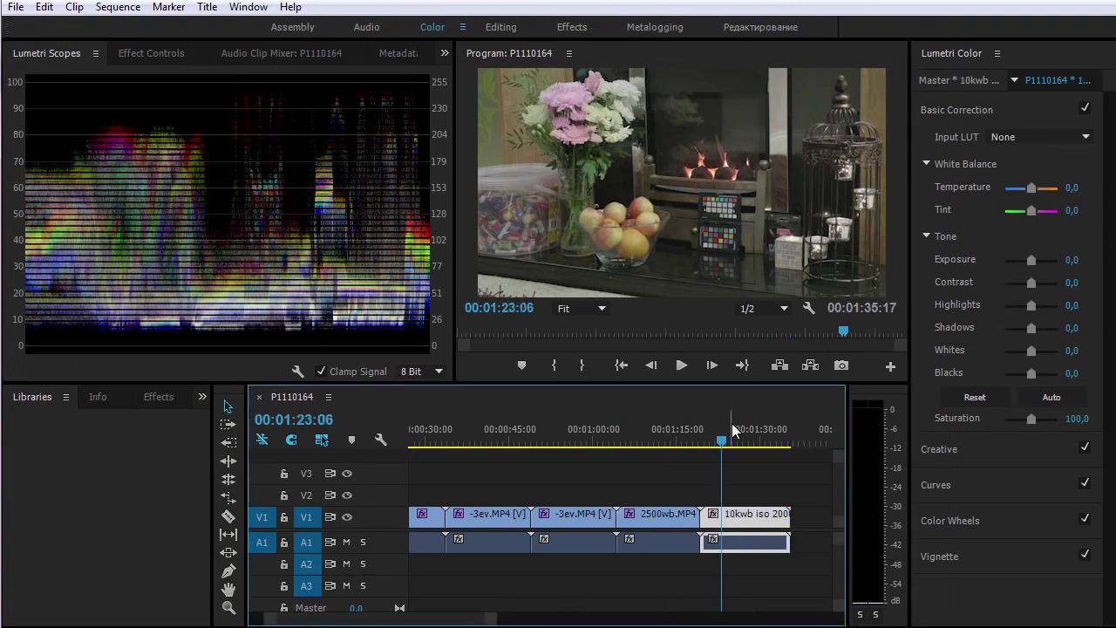
pyautogui.click(1038, 137)
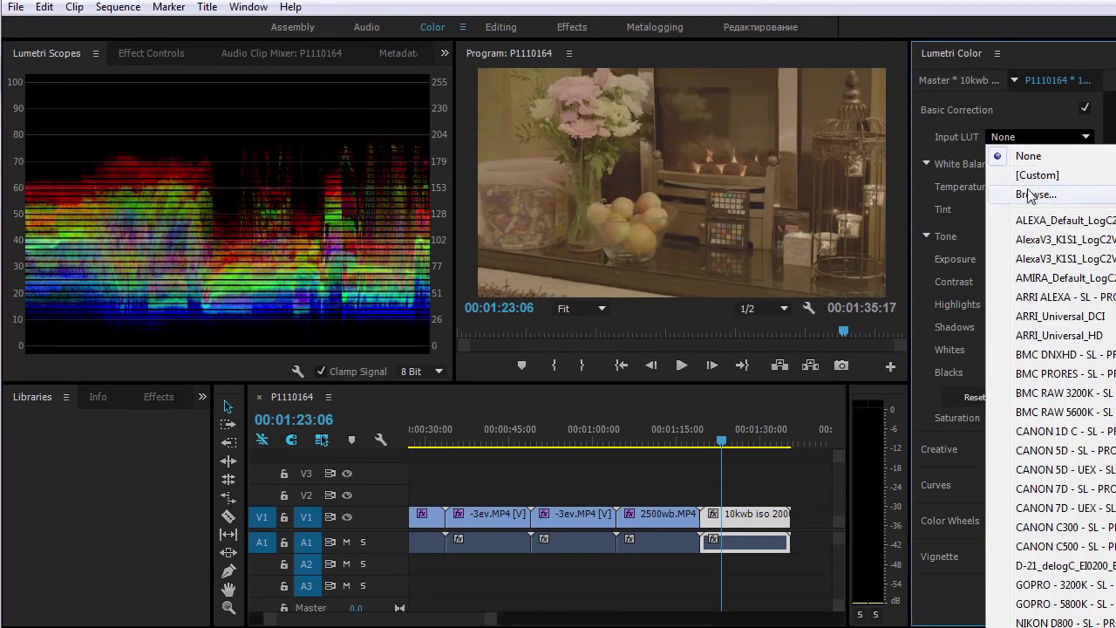
pyautogui.click(1032, 194)
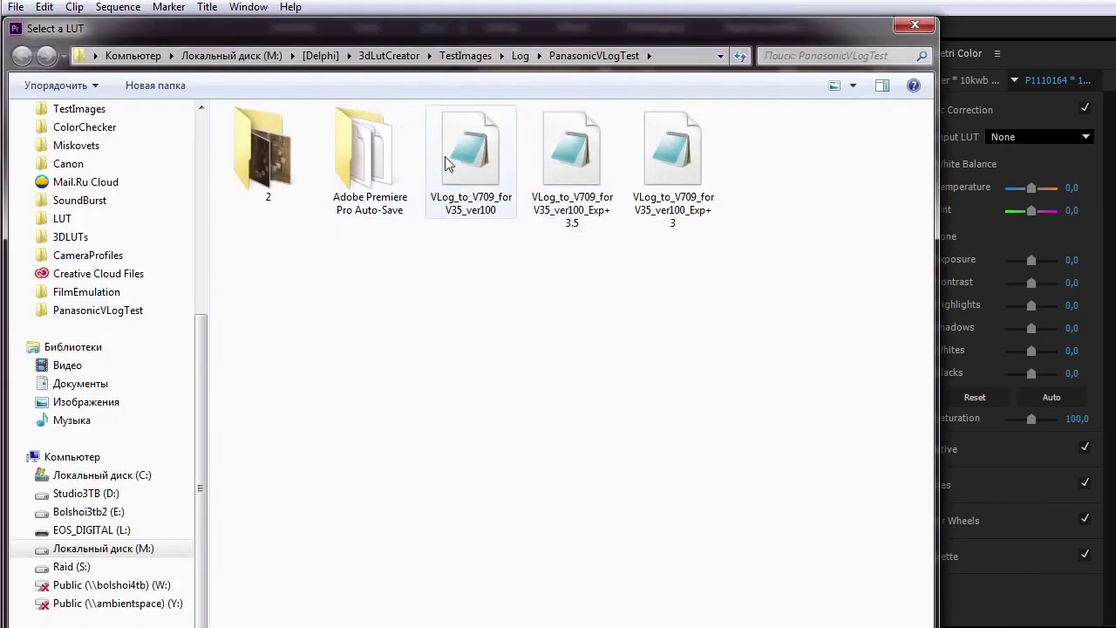
pyautogui.doubleClick(453, 165)
# Cool the 10kwb clip's Temperature to -100 and compare it against the 2500wb clip.
pyautogui.moveTo(1031, 189); pyautogui.dragTo(1002, 194)
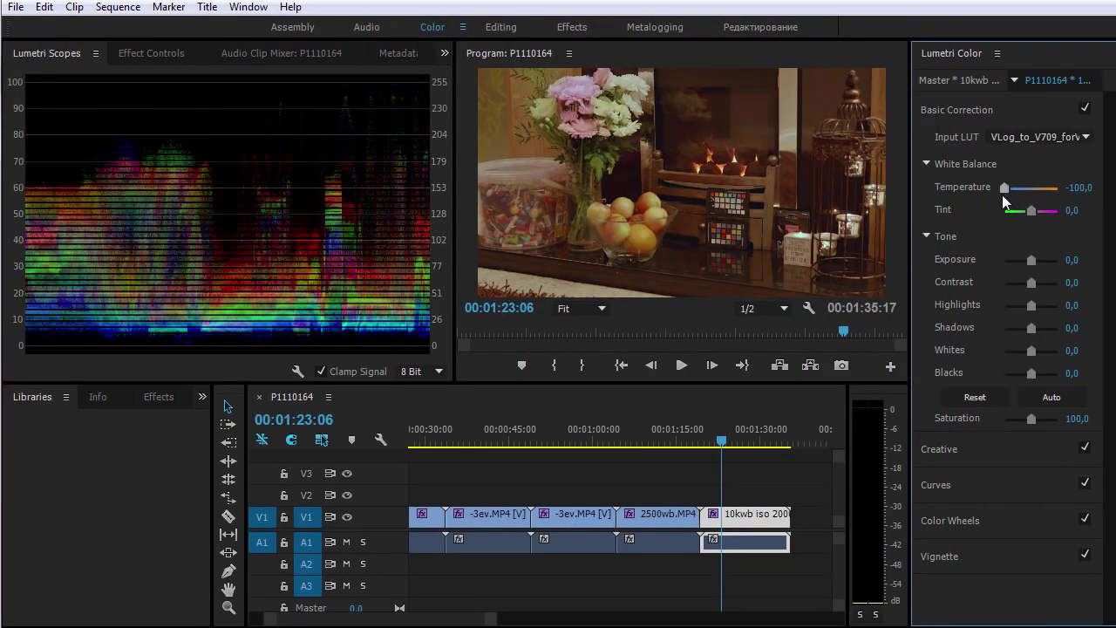
pyautogui.click(655, 434)
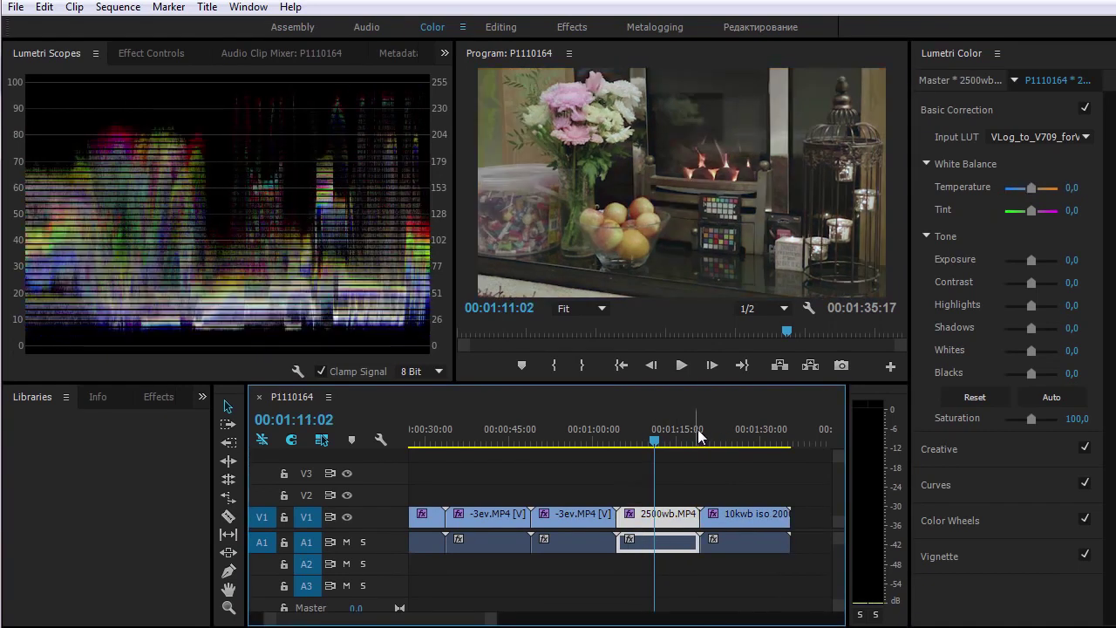
pyautogui.moveTo(722, 429); pyautogui.dragTo(718, 436)
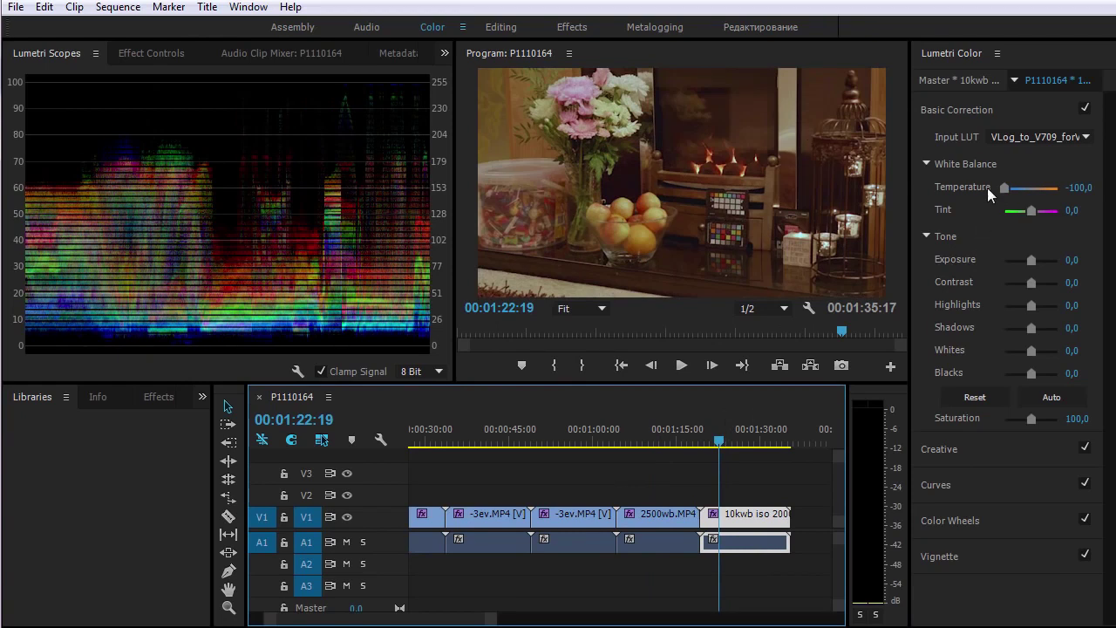
pyautogui.click(1034, 137)
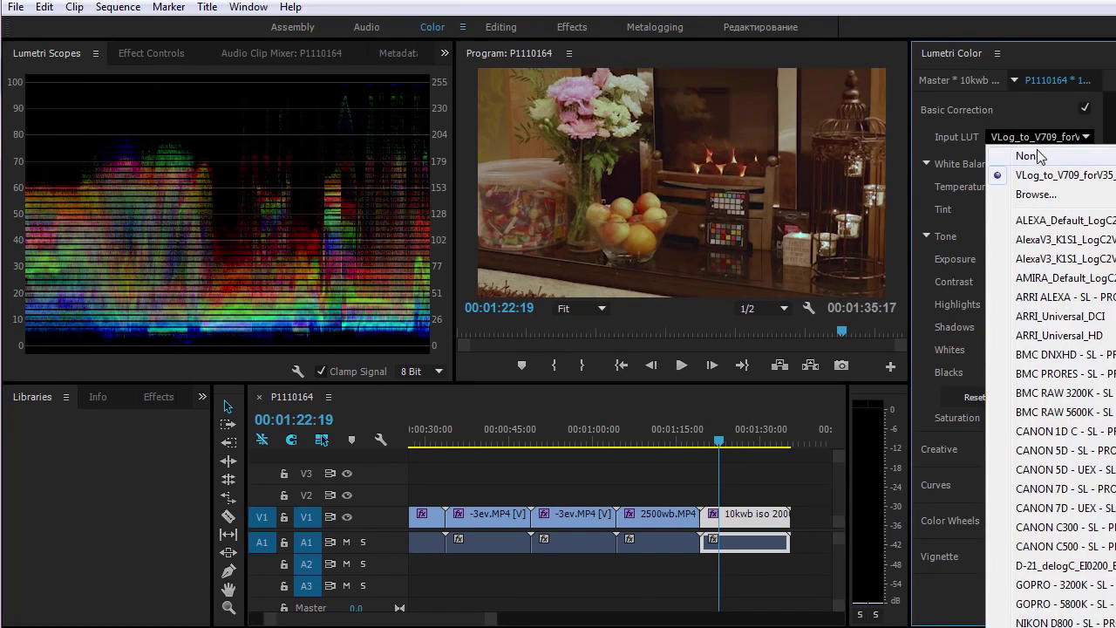
# On 10kwb, set Input LUT to None, load VLog_to_V709 as Creative Look, Temperature -54.1.
pyautogui.click(1029, 155)
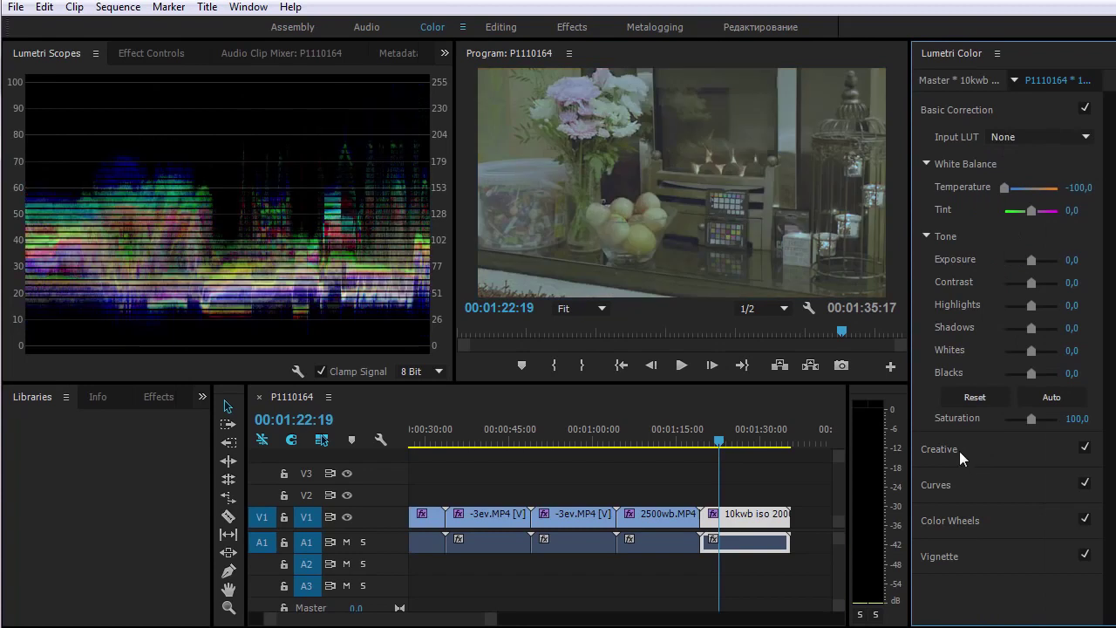
pyautogui.click(958, 451)
pyautogui.click(999, 171)
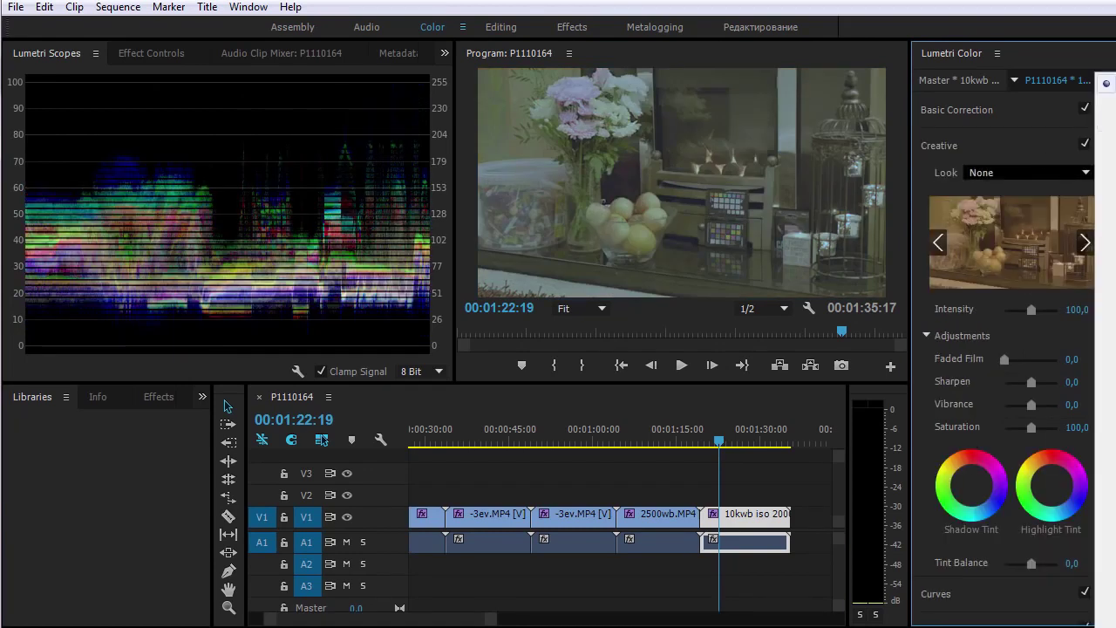
pyautogui.click(1105, 122)
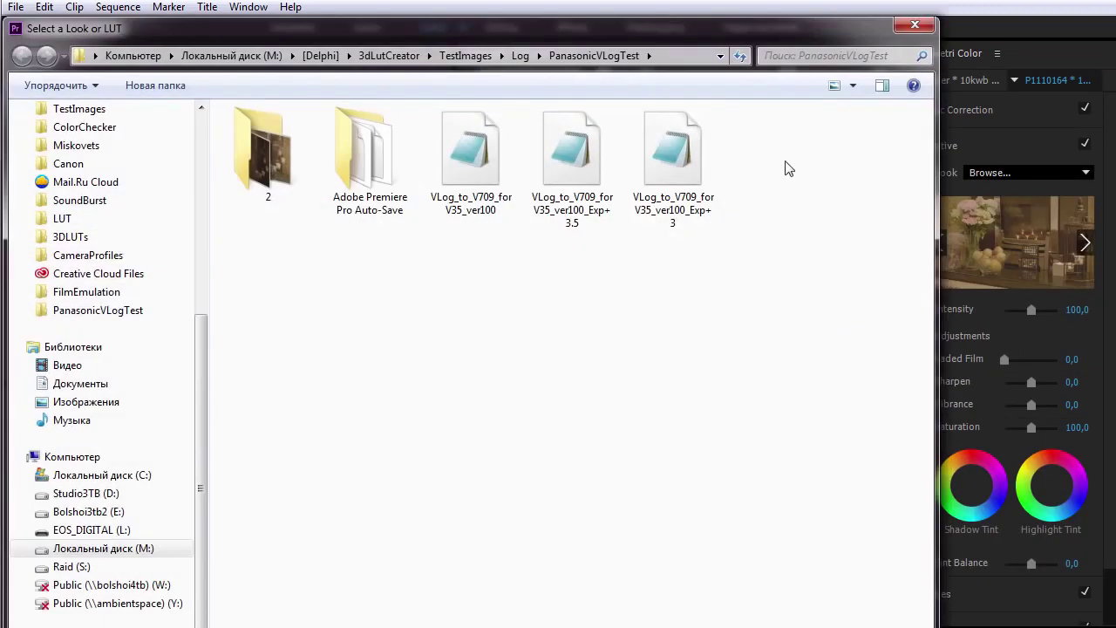
pyautogui.doubleClick(491, 150)
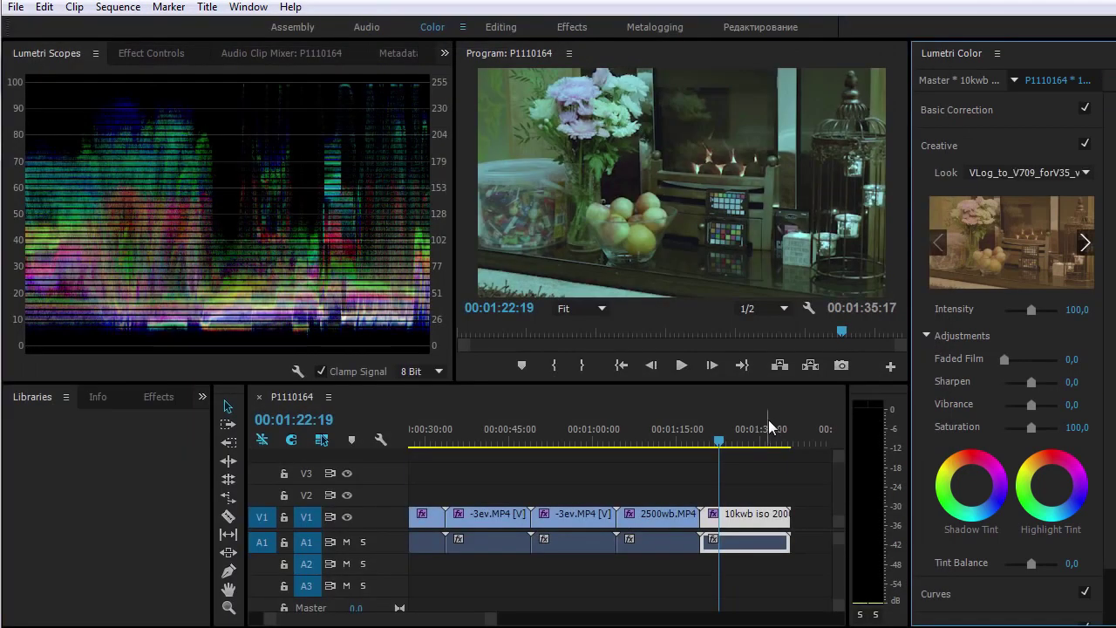
pyautogui.click(958, 110)
pyautogui.moveTo(1004, 190); pyautogui.dragTo(1016, 186)
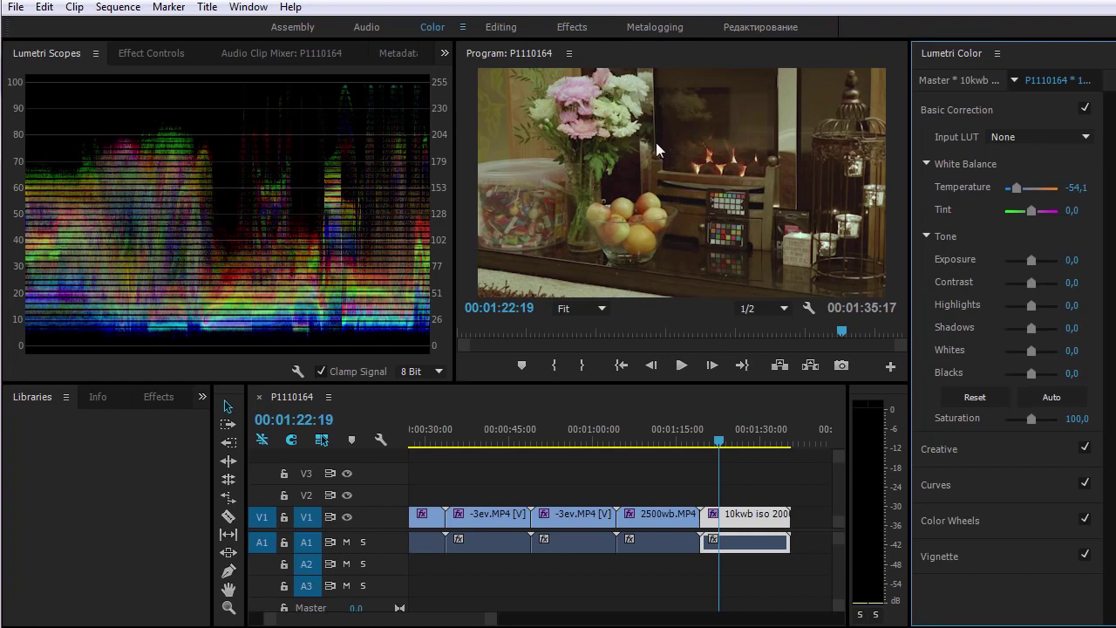
# Push the 10kwb clip's Tint toward magenta (8.2) and compare it with the 2500wb clip.
pyautogui.click(1036, 210)
pyautogui.moveTo(1037, 210); pyautogui.dragTo(1033, 210)
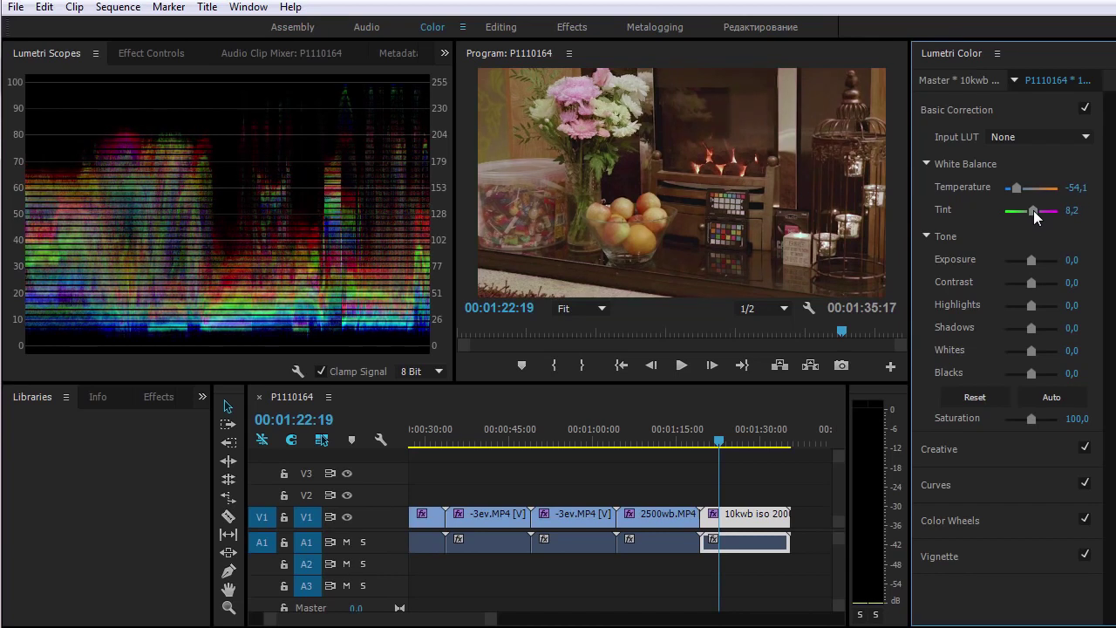
pyautogui.click(650, 427)
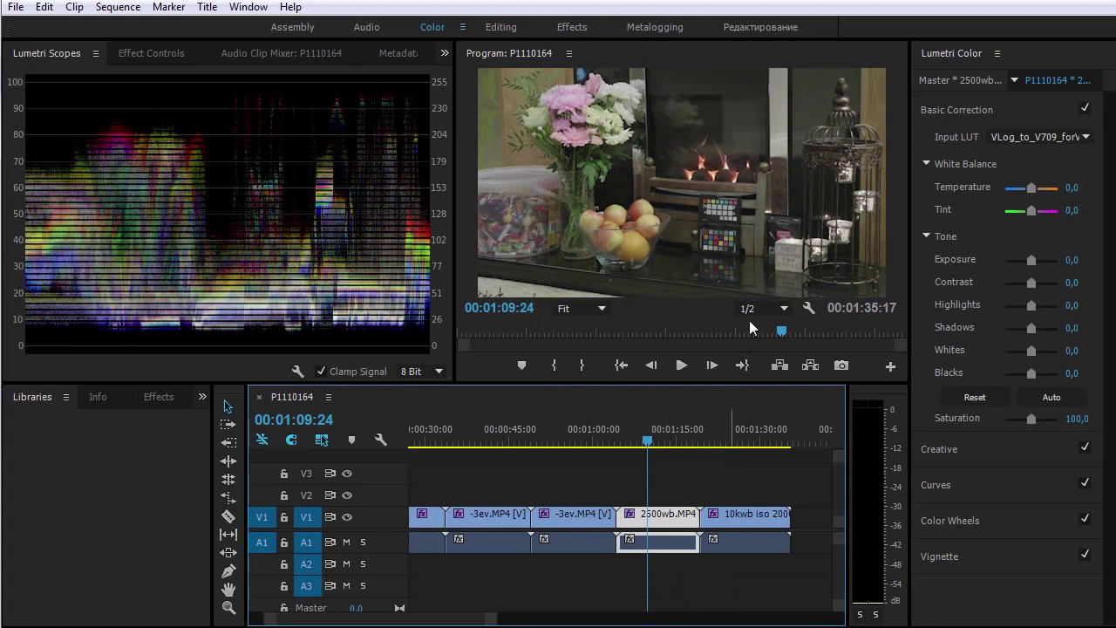
pyautogui.click(743, 427)
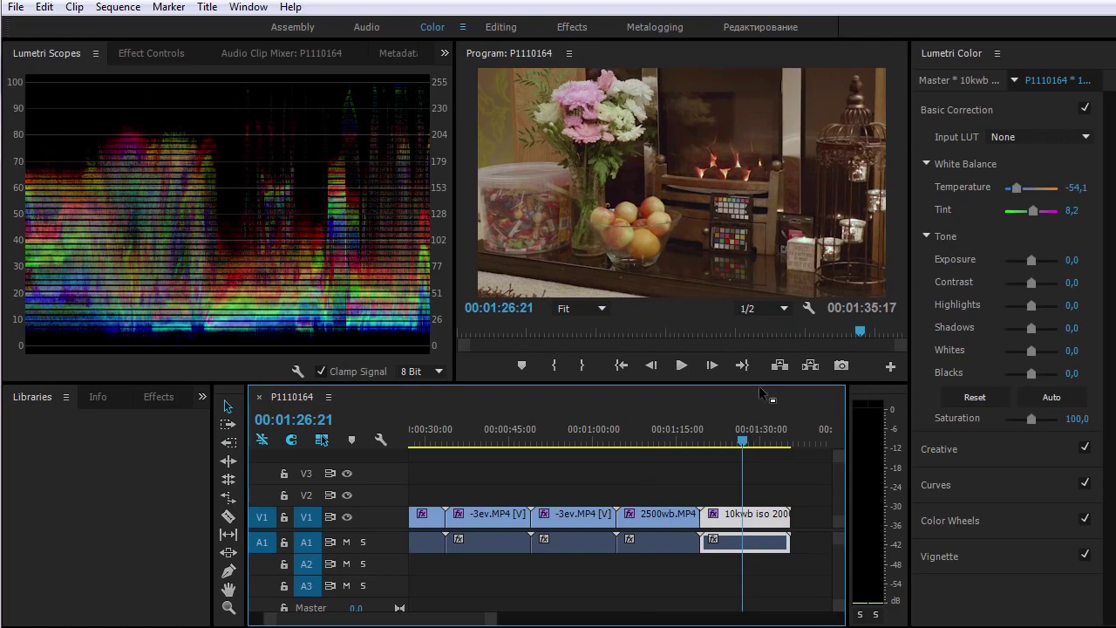
pyautogui.click(748, 425)
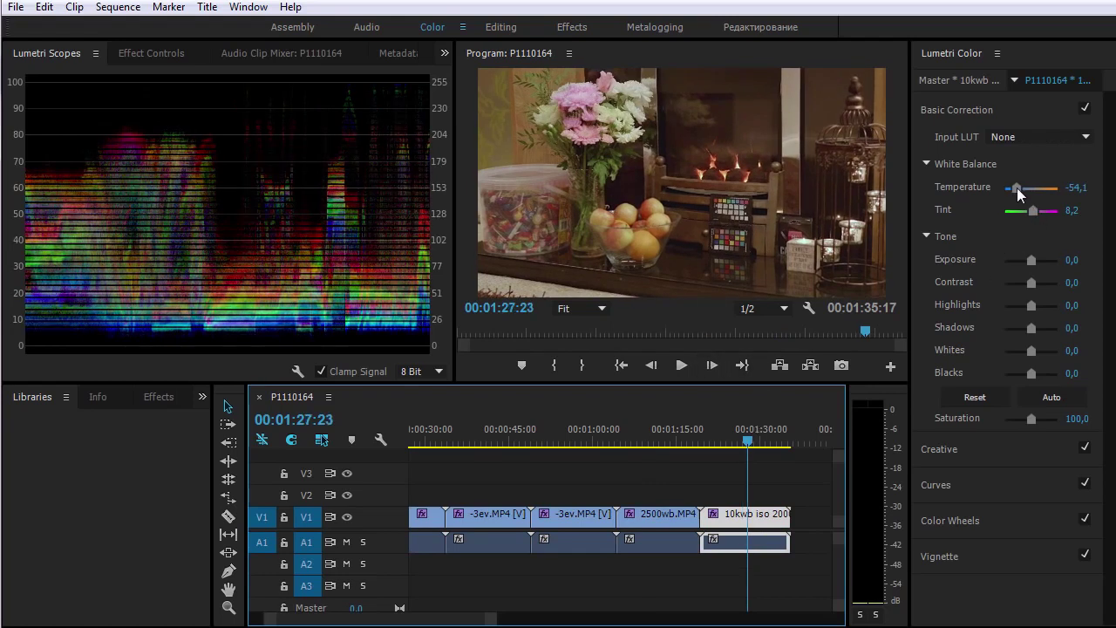
# Cool the 10kwb Temperature to -67.2, recheck against 2500wb, and finish on the 2500wb clip.
pyautogui.moveTo(1016, 188); pyautogui.dragTo(1013, 187)
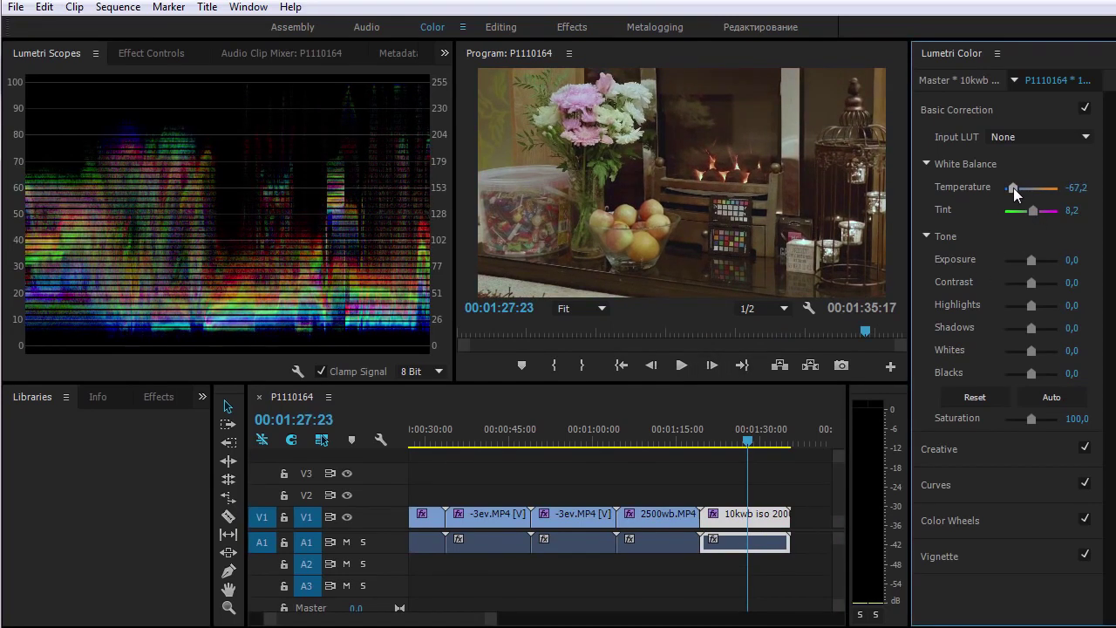
pyautogui.click(668, 423)
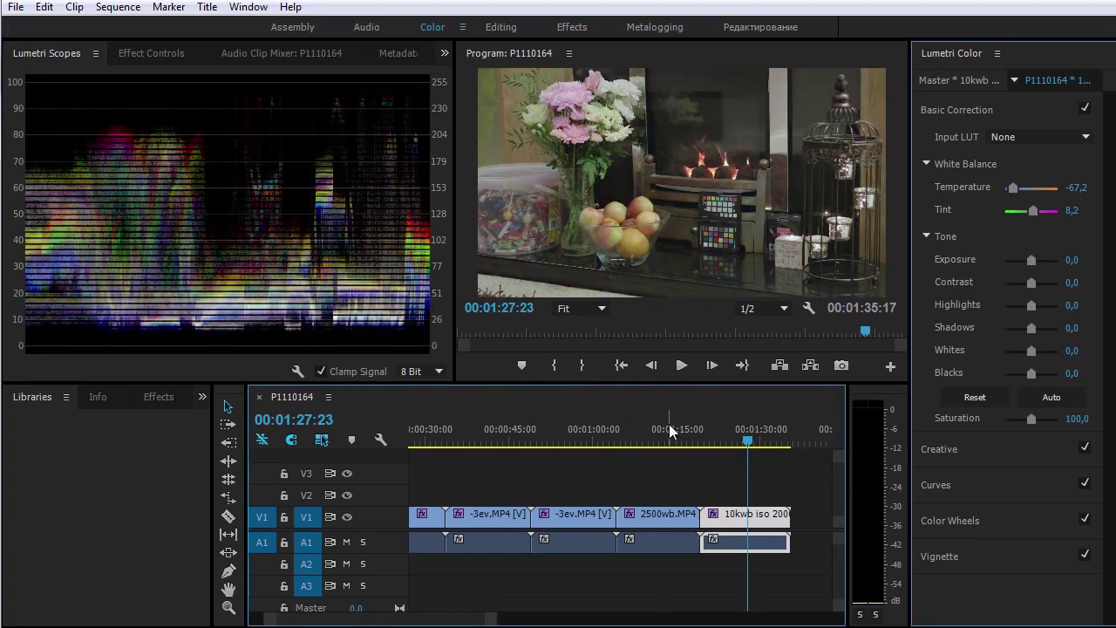
pyautogui.click(753, 427)
pyautogui.click(720, 427)
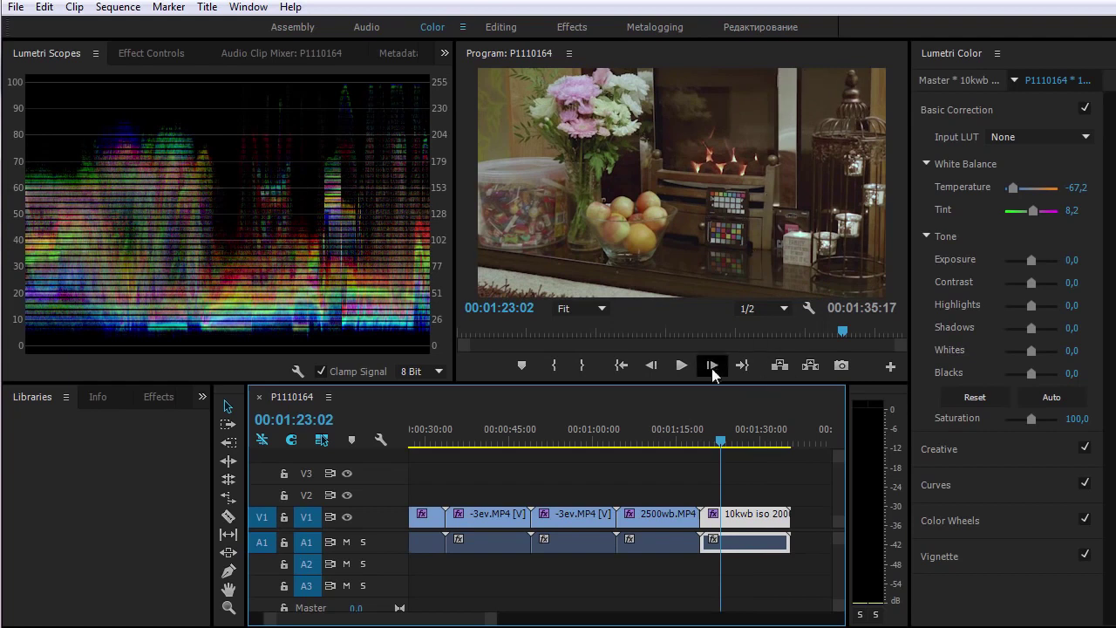
pyautogui.moveTo(666, 420); pyautogui.dragTo(664, 420)
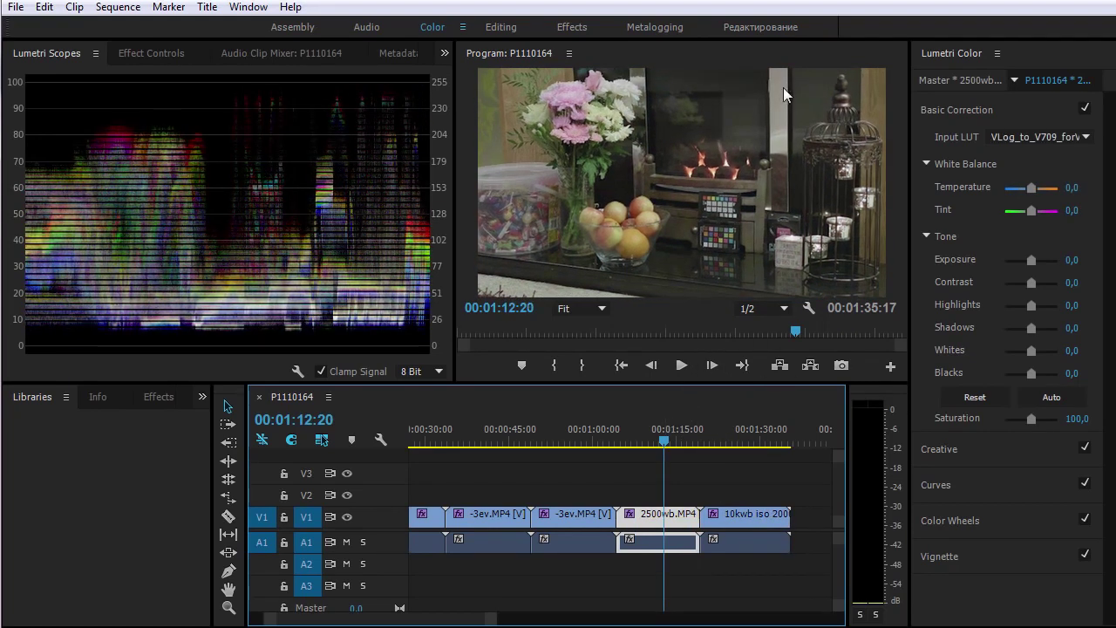
pyautogui.click(735, 428)
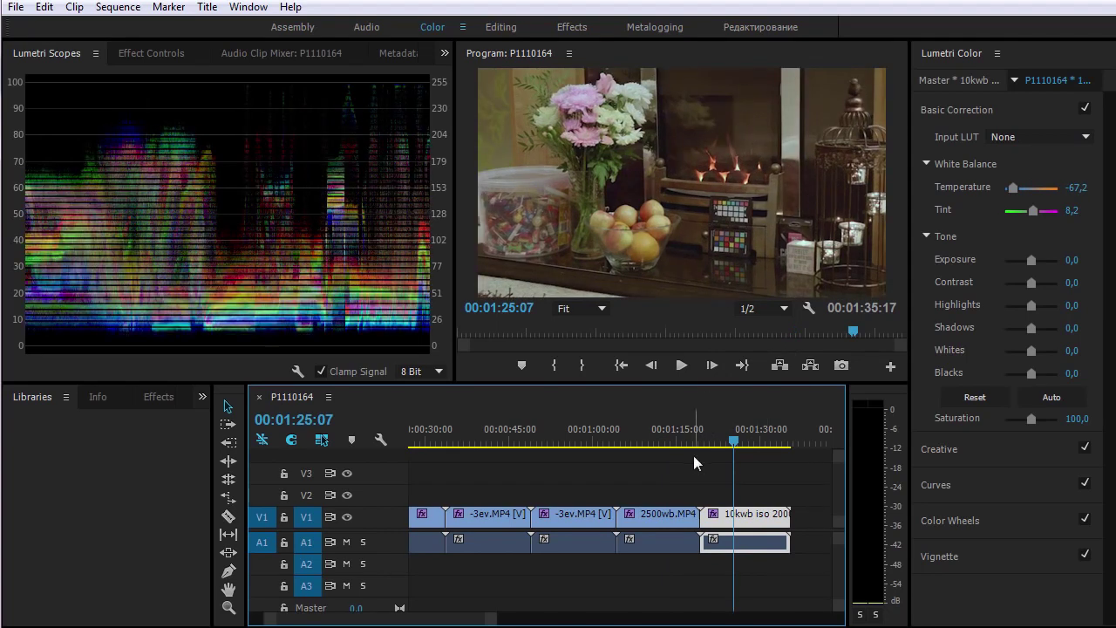
pyautogui.click(670, 430)
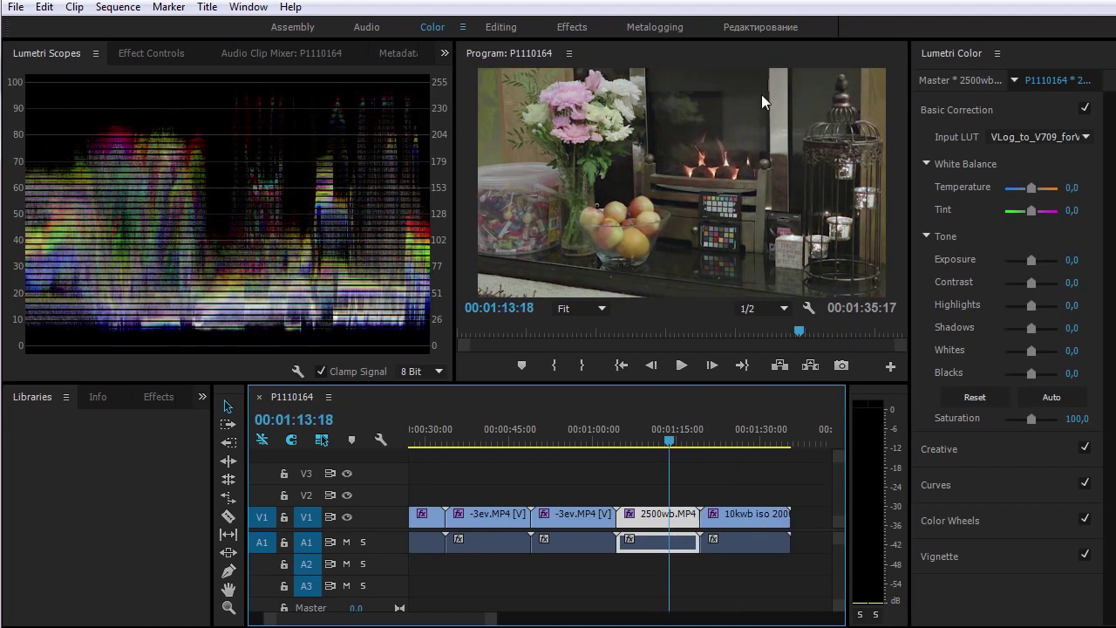
# View the Program monitor at 100%, pan to the colour checker, and compare 2500wb with 10kwb.
pyautogui.click(580, 307)
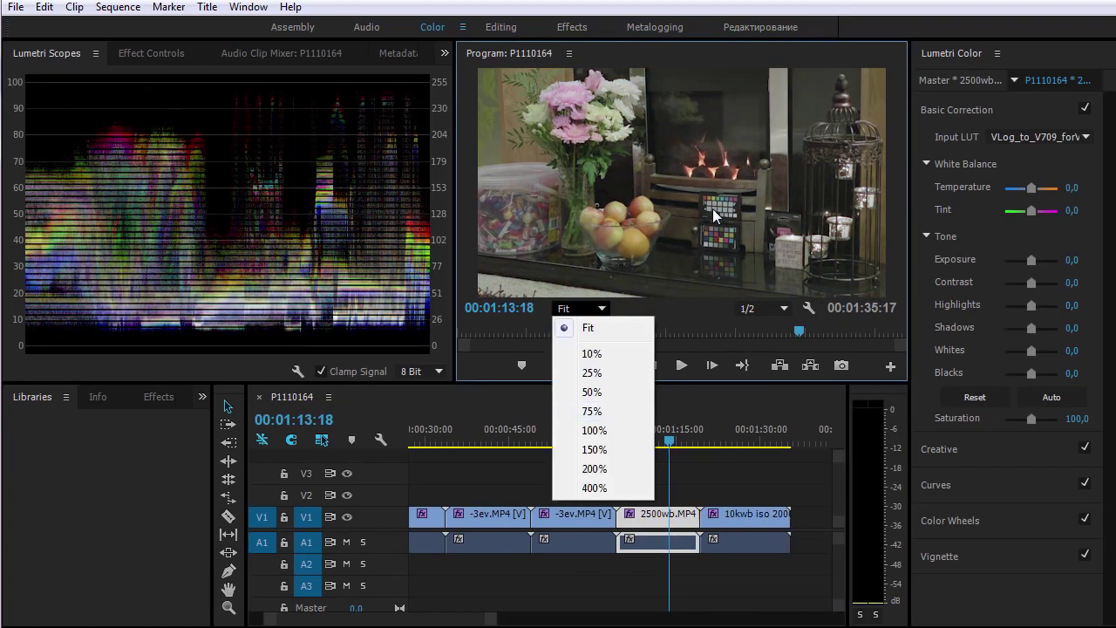
pyautogui.click(596, 429)
pyautogui.moveTo(679, 292); pyautogui.dragTo(717, 293)
pyautogui.moveTo(897, 174); pyautogui.dragTo(903, 233)
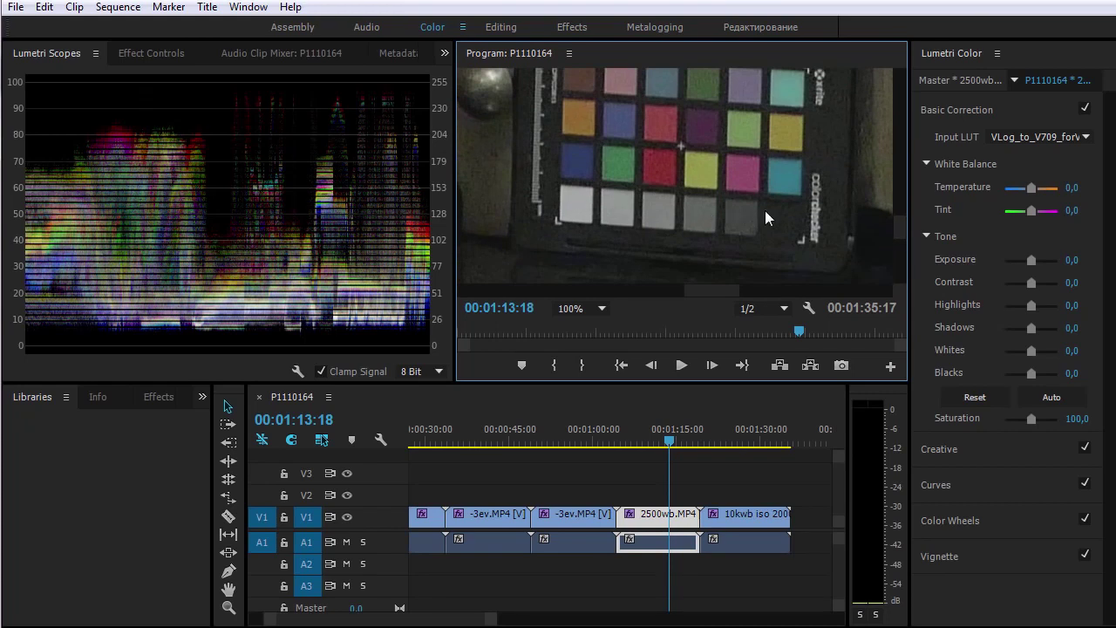
pyautogui.click(740, 440)
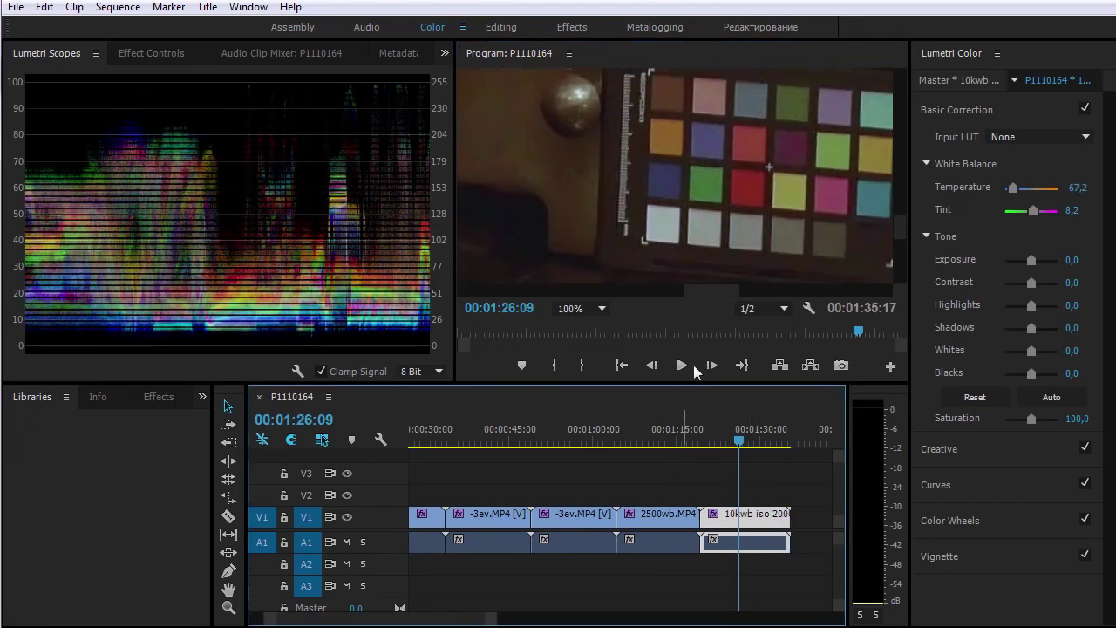
pyautogui.moveTo(702, 292); pyautogui.dragTo(715, 292)
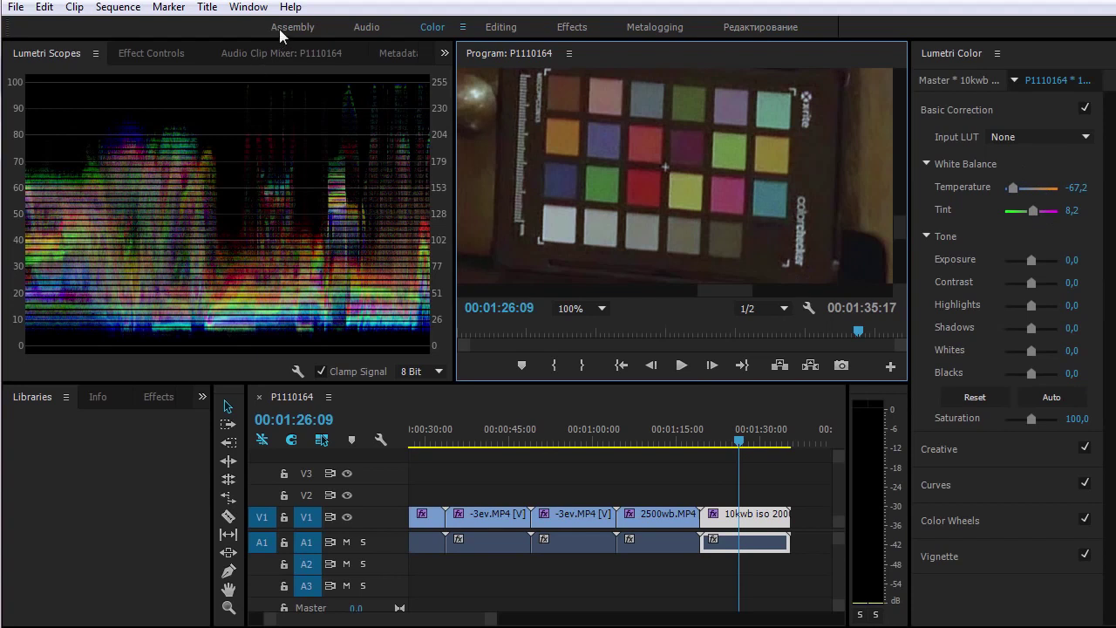
# Append another 10kwb iso 2000.MP4 to the end of V1 and set the monitor zoom to Fit.
pyautogui.hotkey('shift', '1')
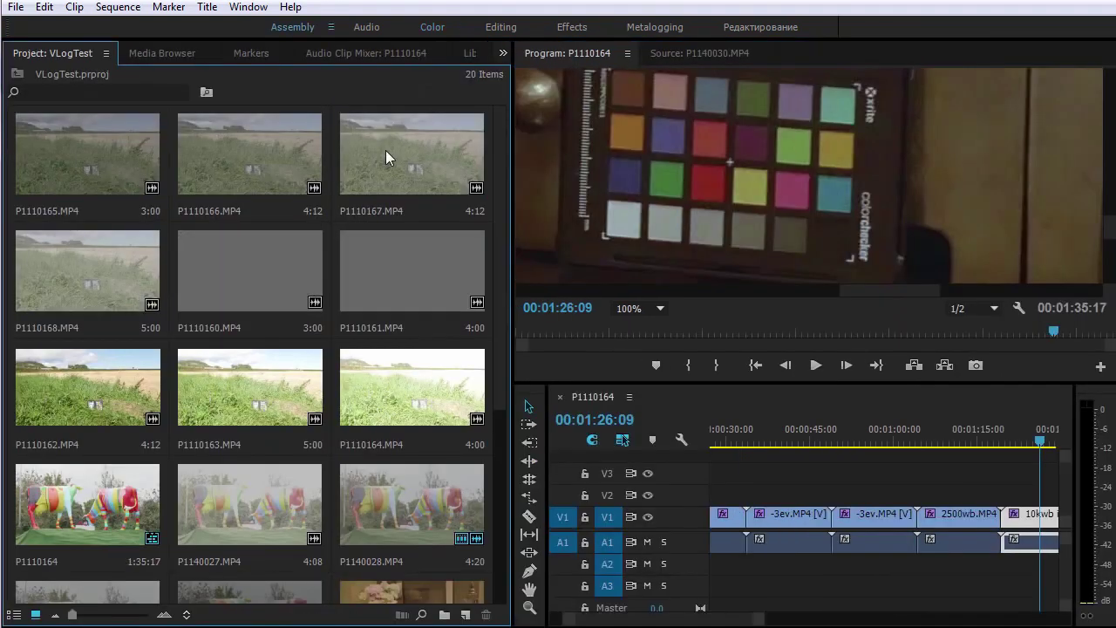
pyautogui.scroll(-3, 500, 410)
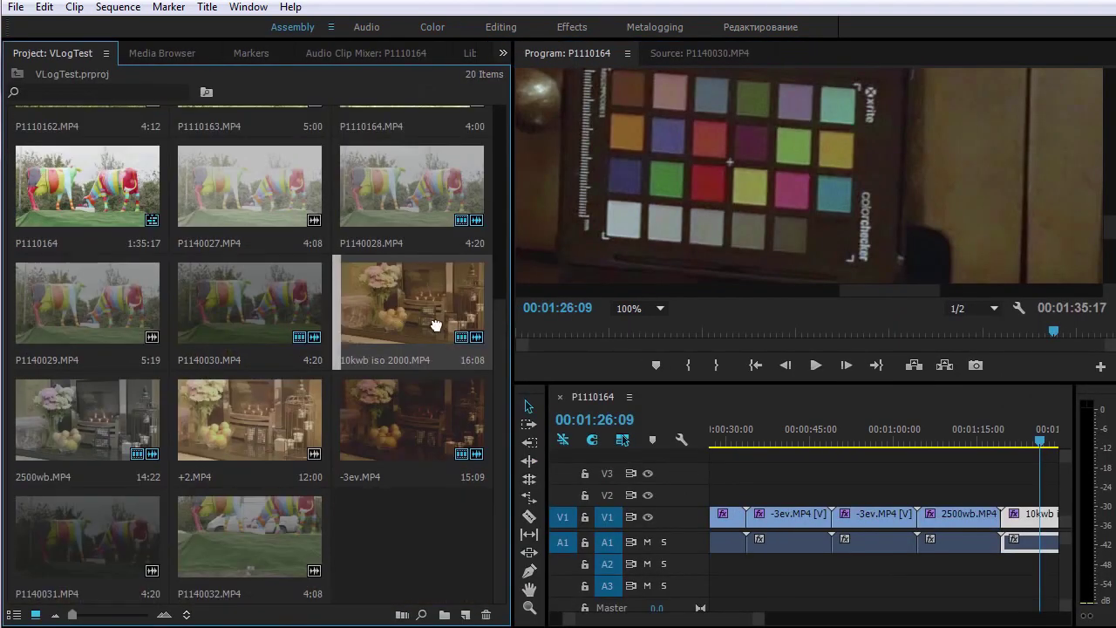
pyautogui.moveTo(399, 314); pyautogui.dragTo(994, 522)
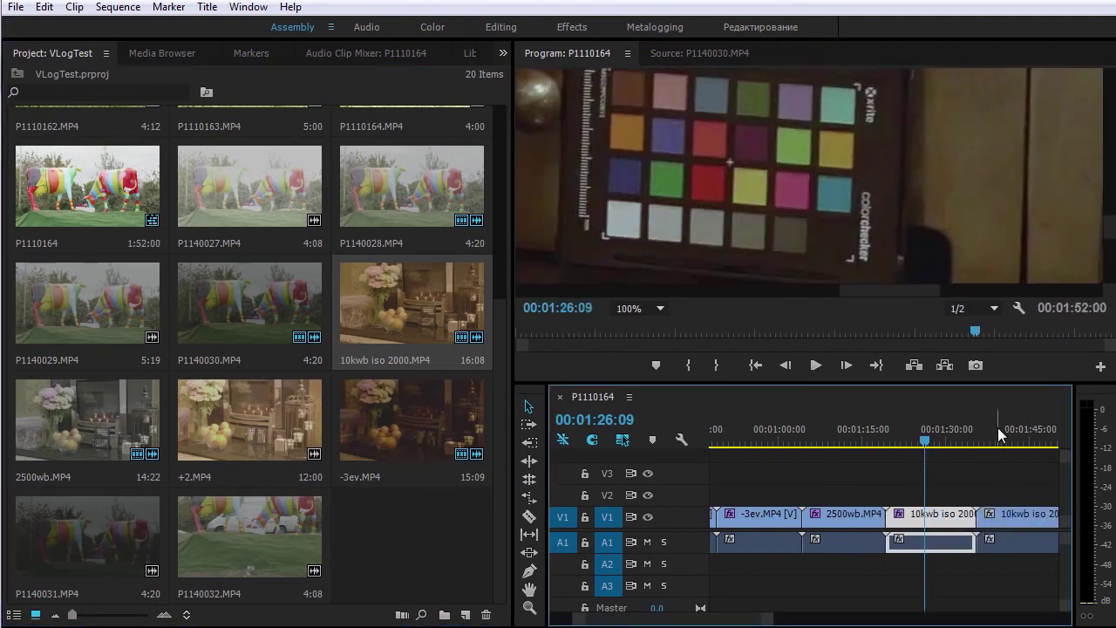
pyautogui.click(996, 429)
pyautogui.click(641, 308)
pyautogui.click(645, 323)
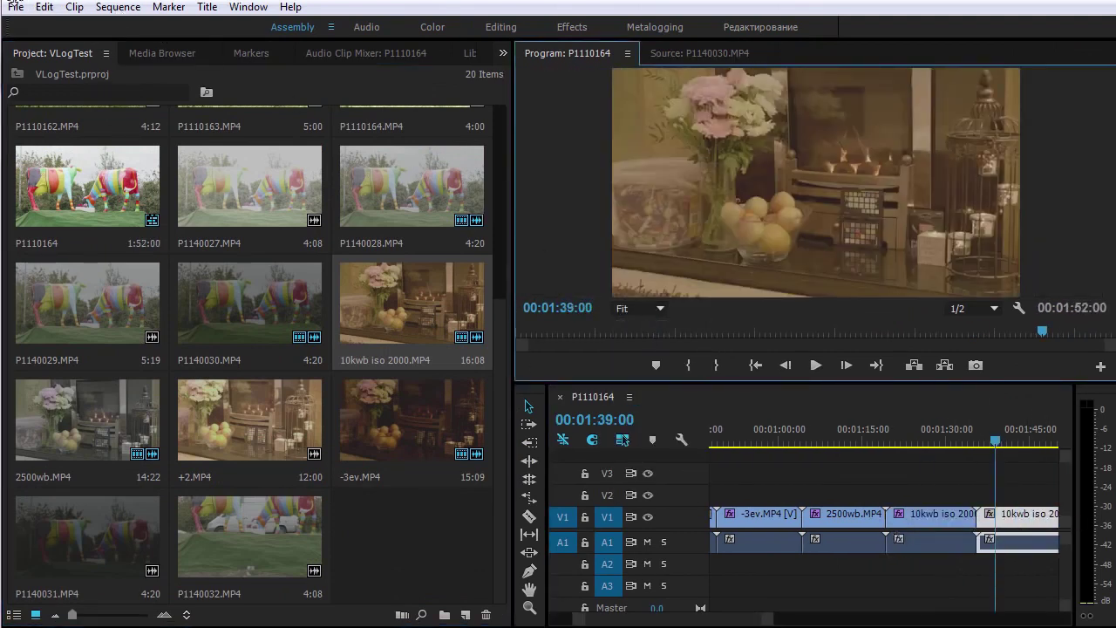
pyautogui.click(16, 7)
# Export the current frame as the TIFF still t2.tif and load it into 3D LUT Creator.
pyautogui.moveTo(279, 504)
pyautogui.click(378, 503)
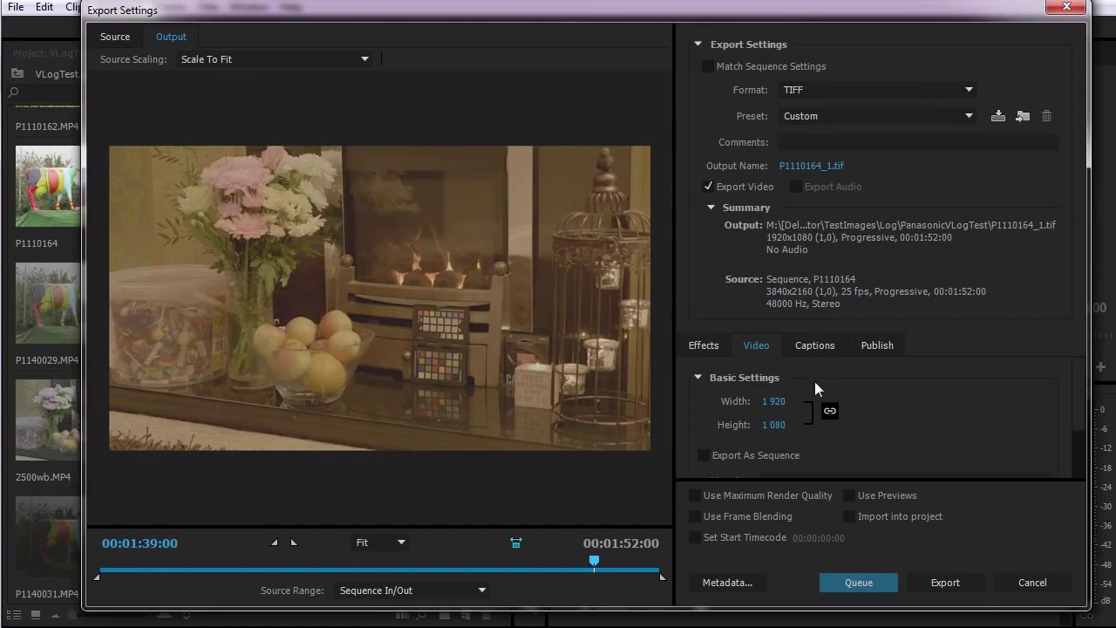
pyautogui.click(841, 166)
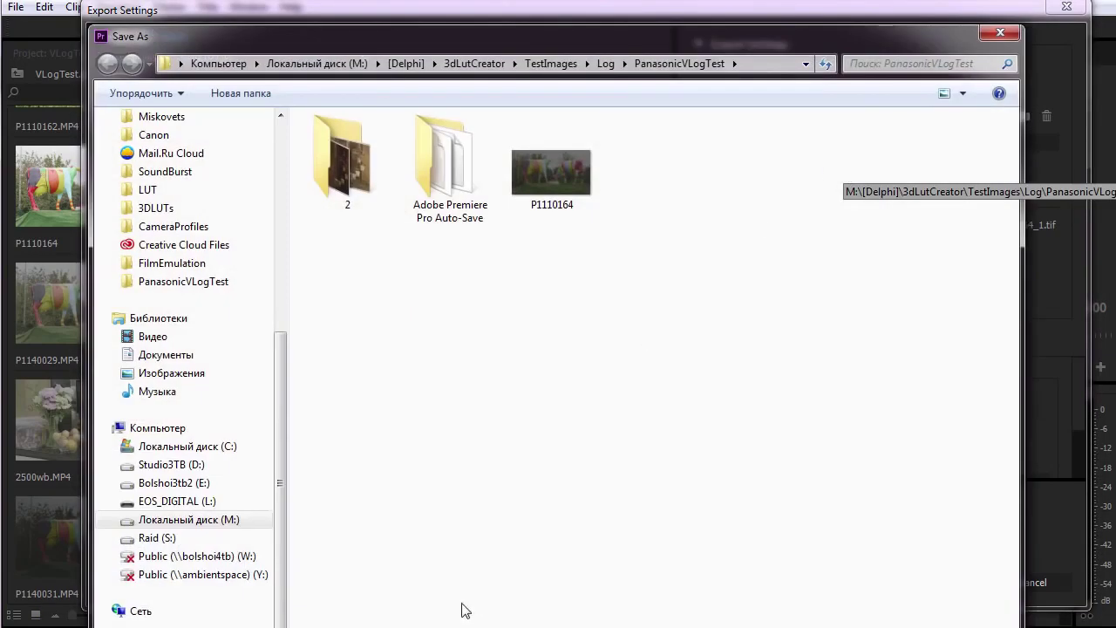
pyautogui.click(863, 497)
pyautogui.click(944, 584)
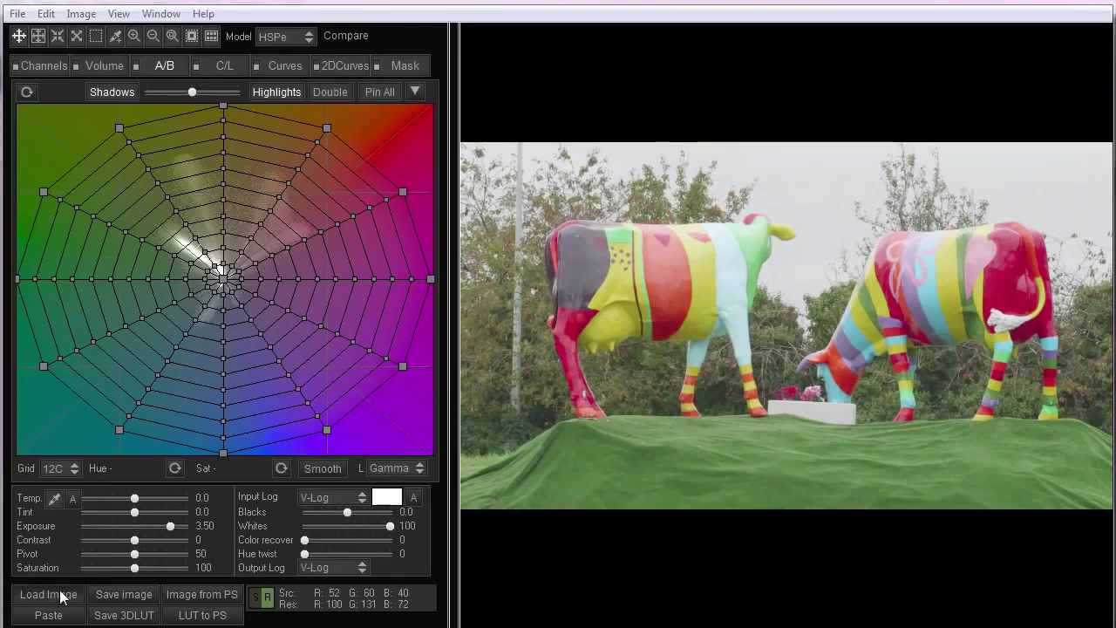
pyautogui.click(56, 591)
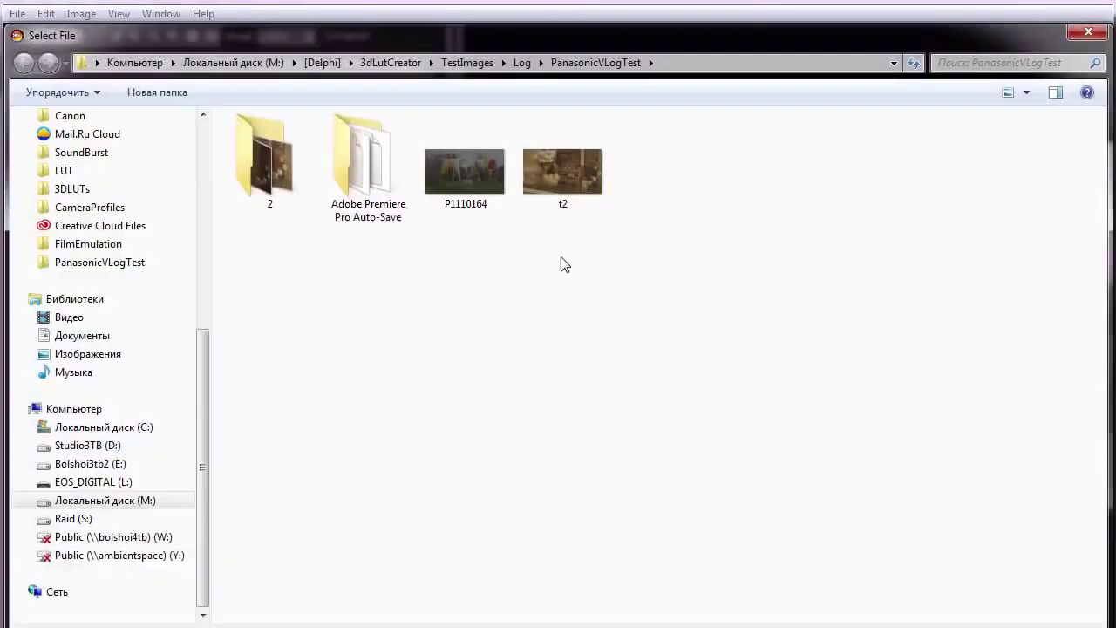
pyautogui.doubleClick(548, 179)
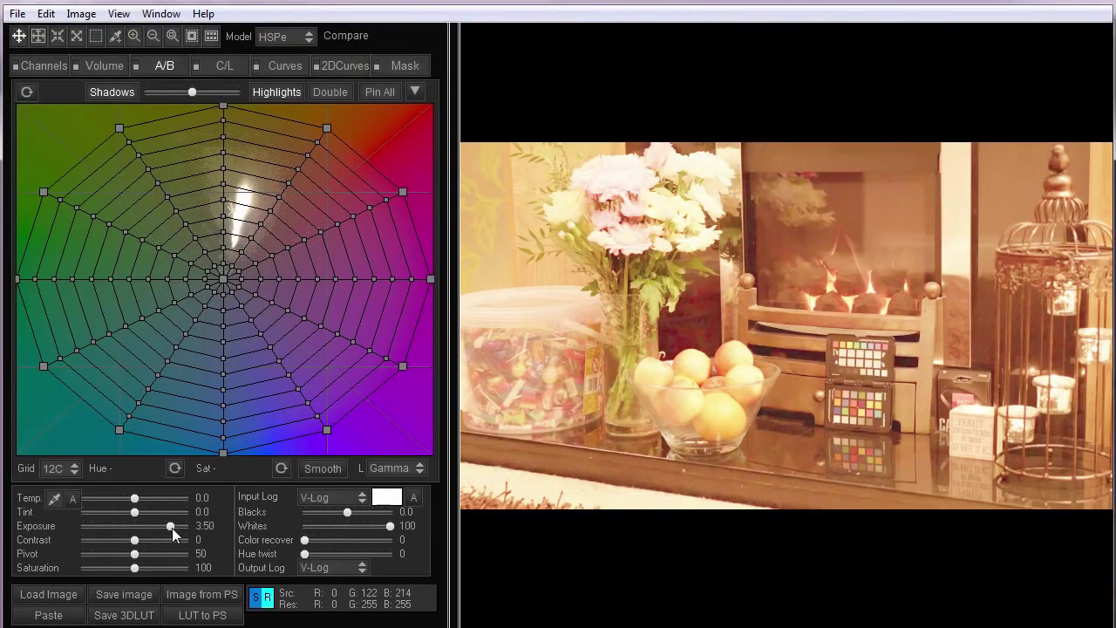
# Reset Exposure to 0 and sample a grey chart patch for white balance: Temp -66.2, Tint 17.5.
pyautogui.doubleClick(172, 528)
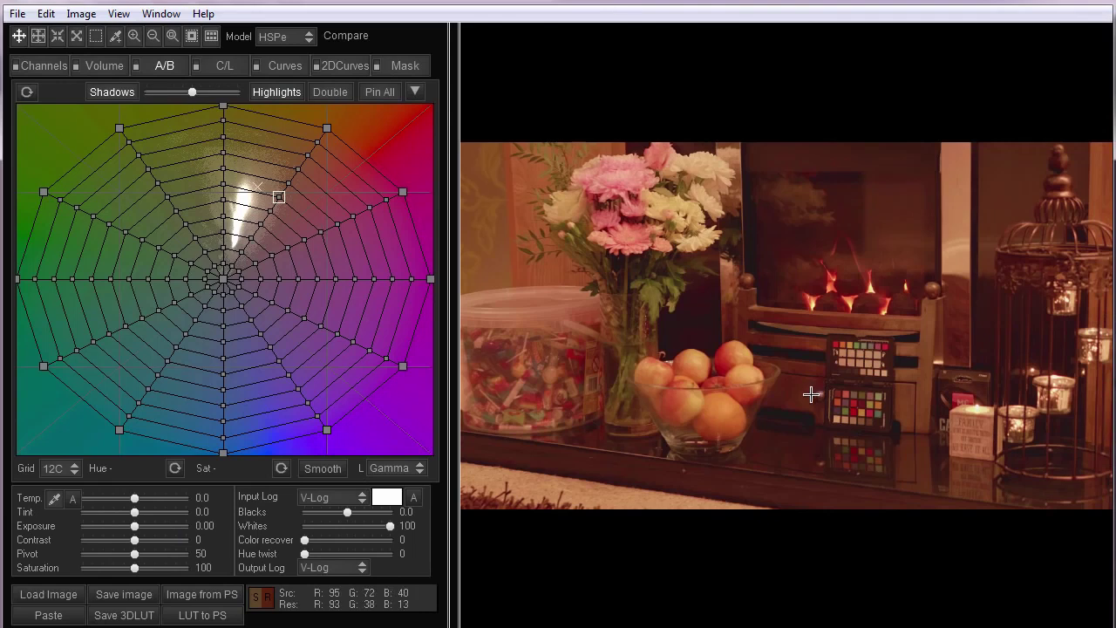
pyautogui.scroll(3, 822, 386)
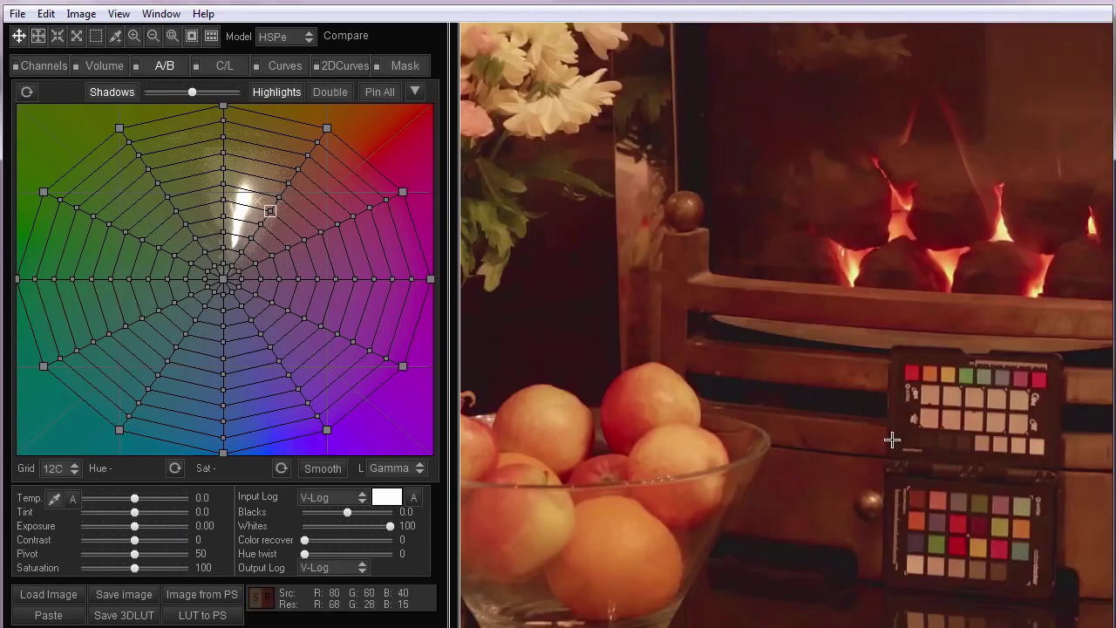
pyautogui.click(54, 498)
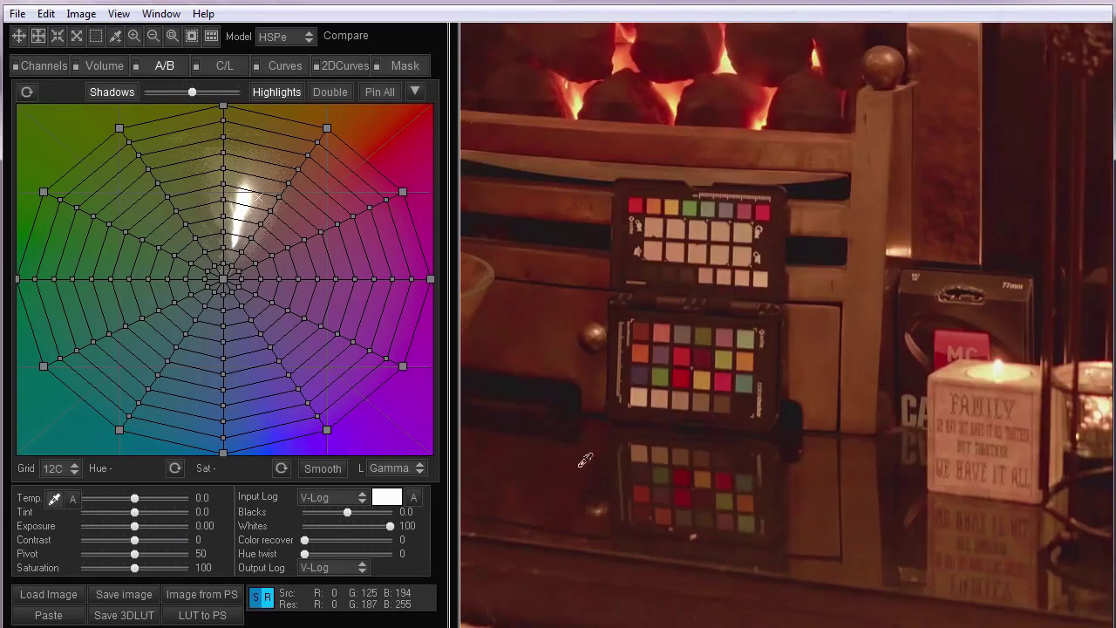
pyautogui.click(640, 390)
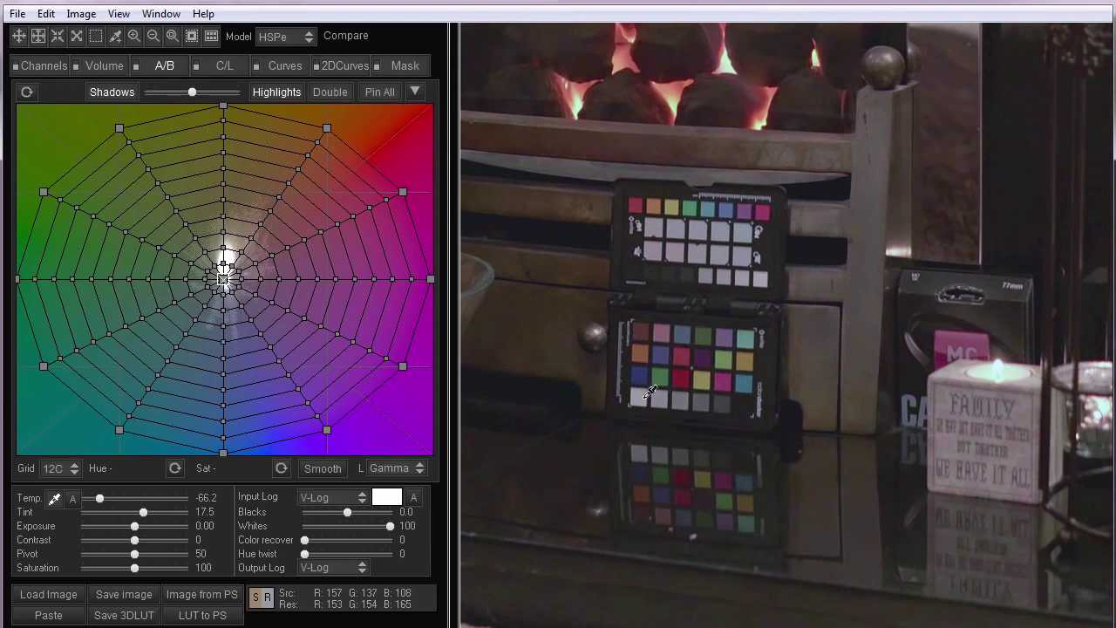
pyautogui.scroll(-3, 650, 391)
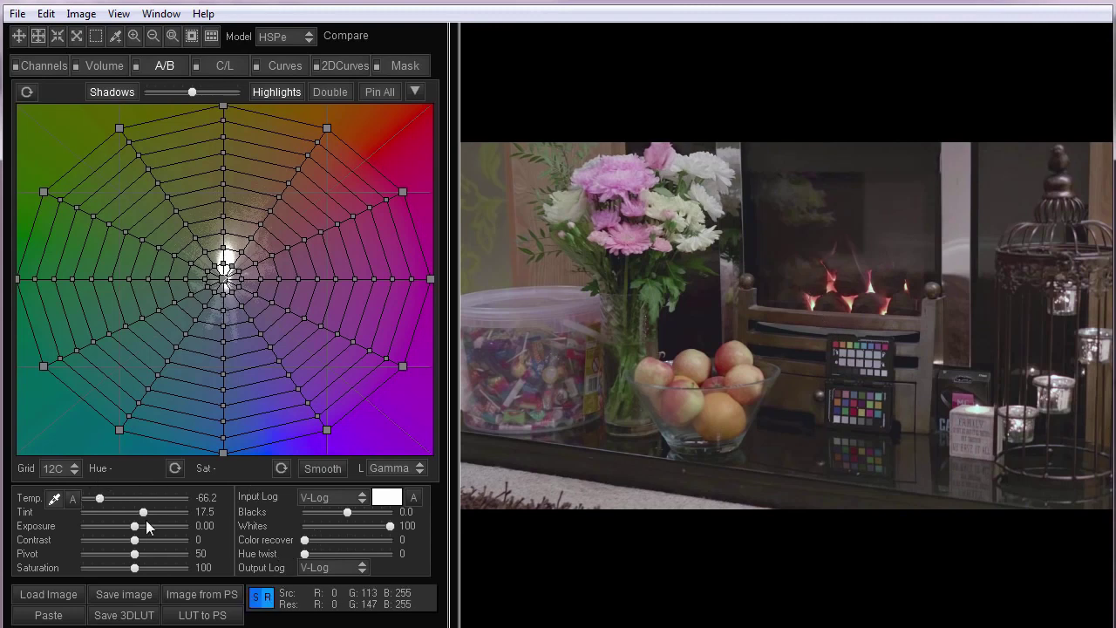
pyautogui.click(391, 68)
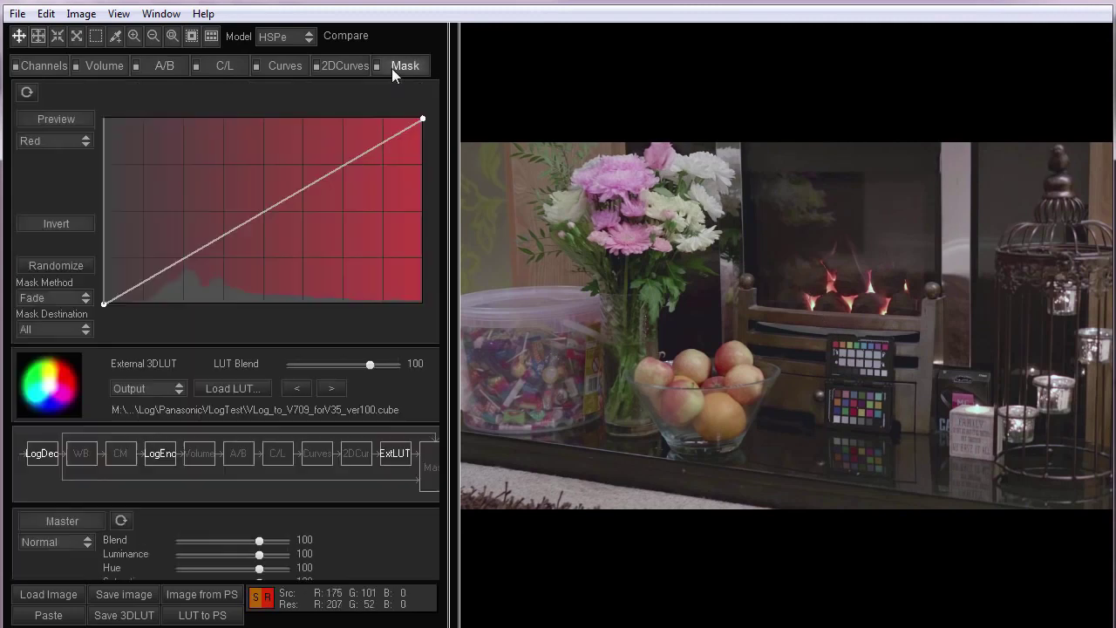
# Save the grade as the 3D LUT VLog_to_V709_forV35_ver100_WBCool in the PanasonicVLogTest folder.
pyautogui.click(122, 615)
pyautogui.write('t2')
pyautogui.click(442, 148)
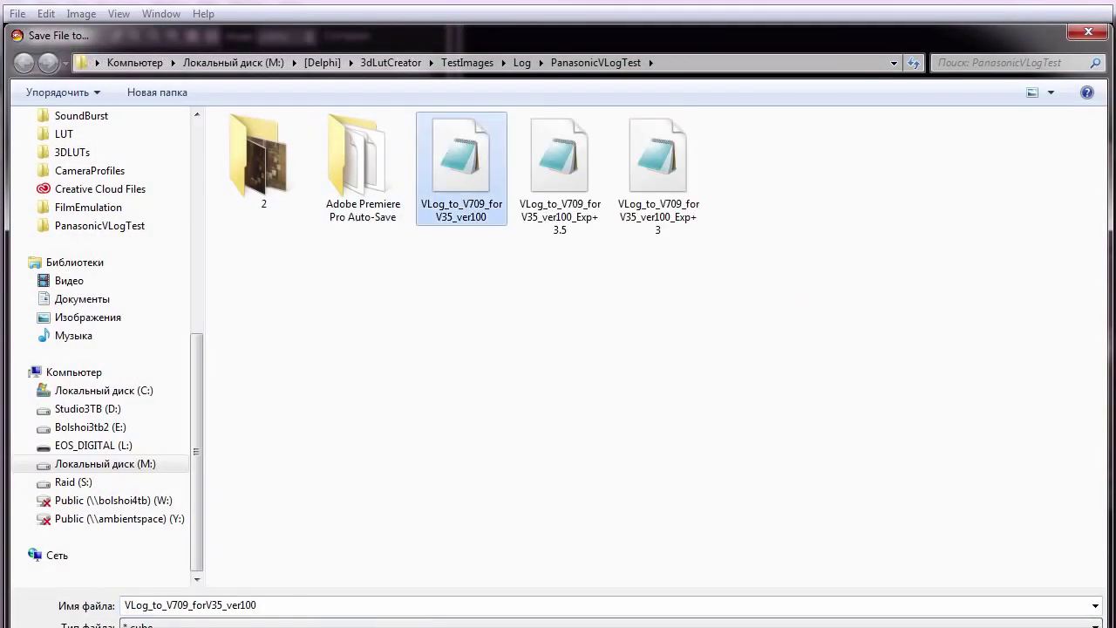
pyautogui.click(327, 605)
pyautogui.write('_WBCool')
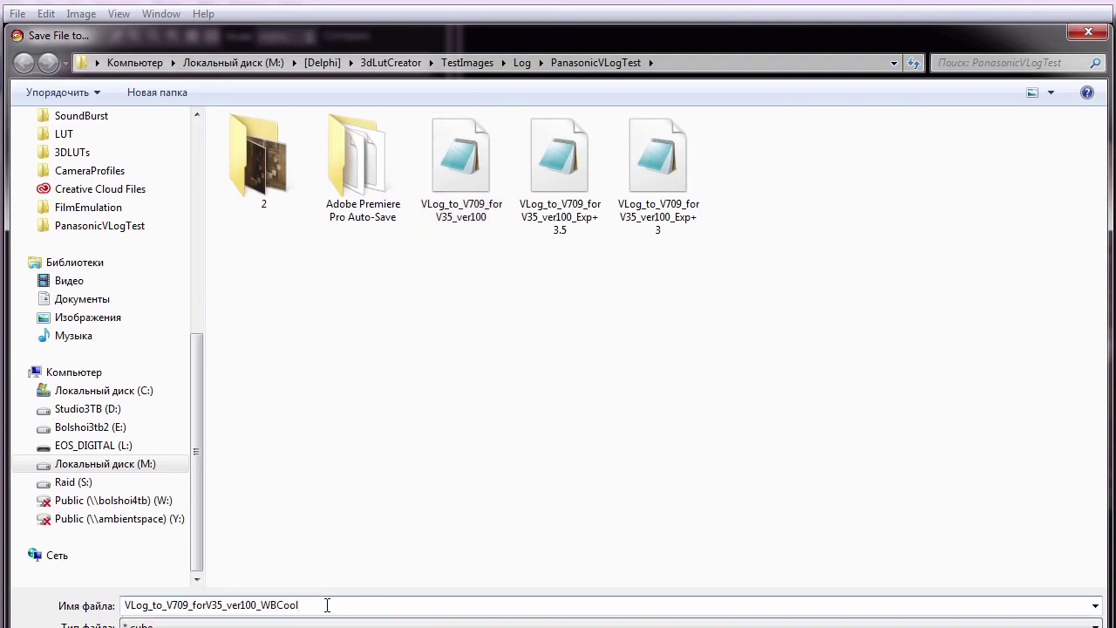
pyautogui.moveTo(602, 626); pyautogui.dragTo(603, 558)
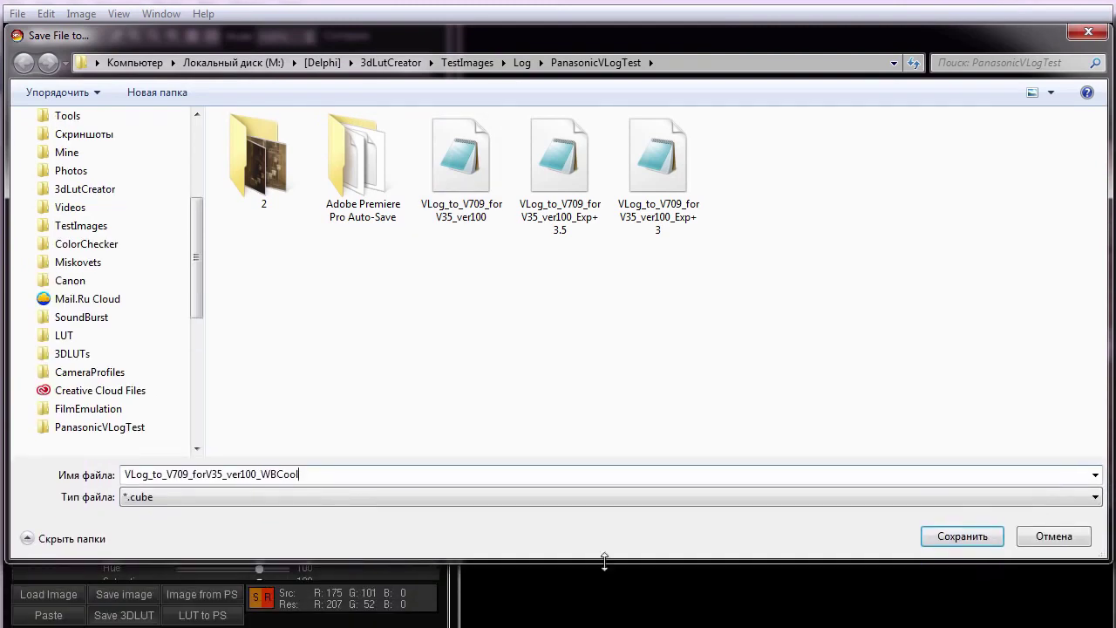
pyautogui.click(959, 536)
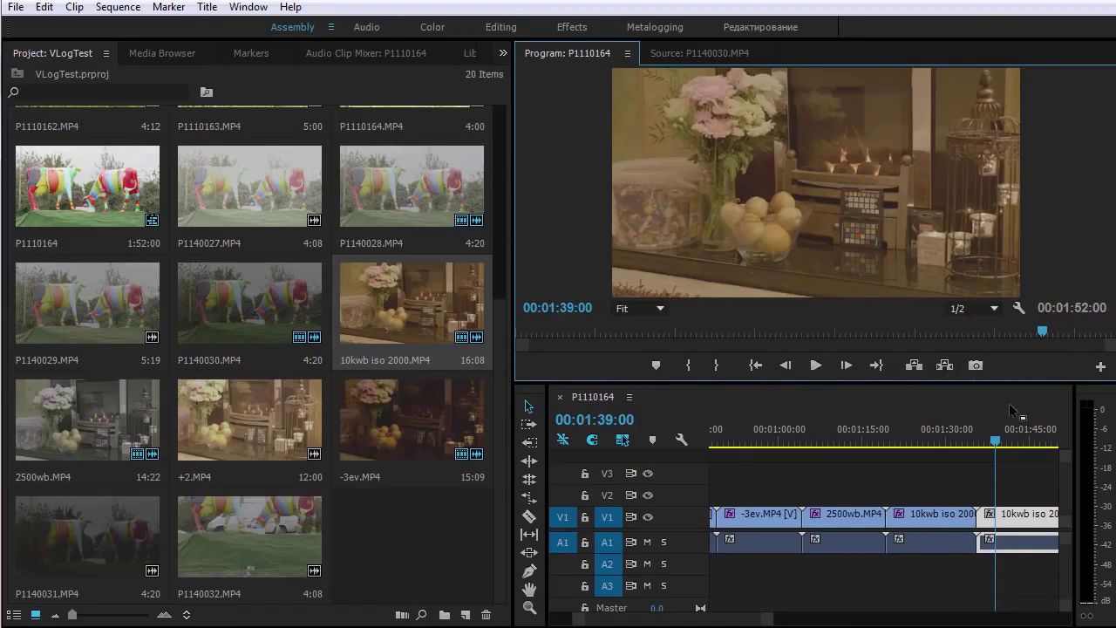
# In the Color workspace, load a VLog_to_V709 .cube file as the last 10kwb clip's Input LUT.
pyautogui.scroll(-3, 736, 622)
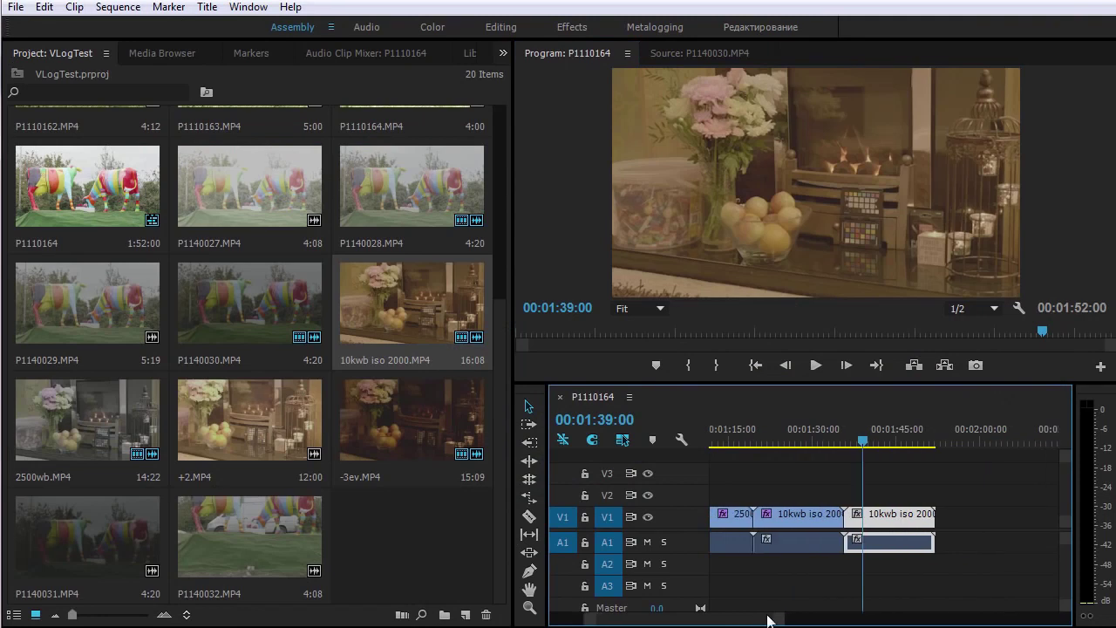
pyautogui.click(439, 29)
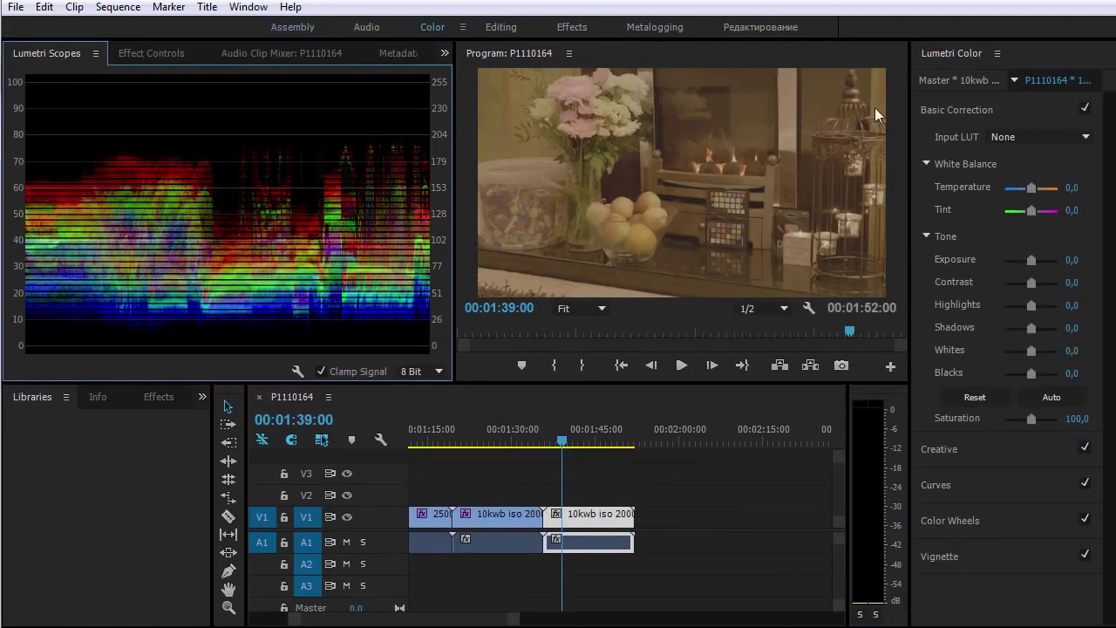
pyautogui.click(1034, 137)
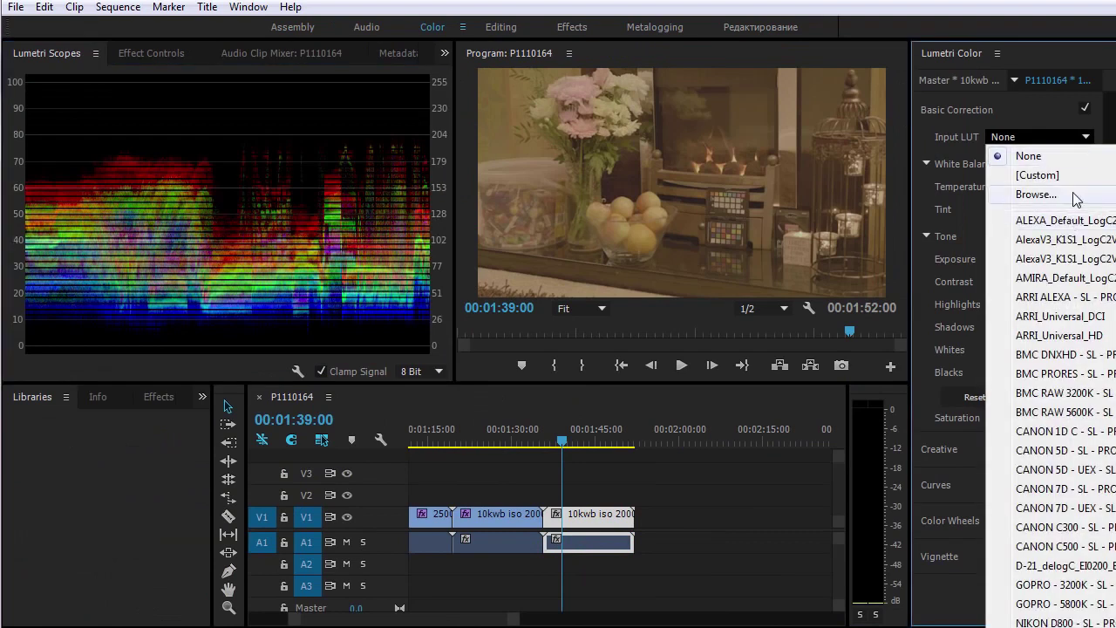
pyautogui.click(1074, 197)
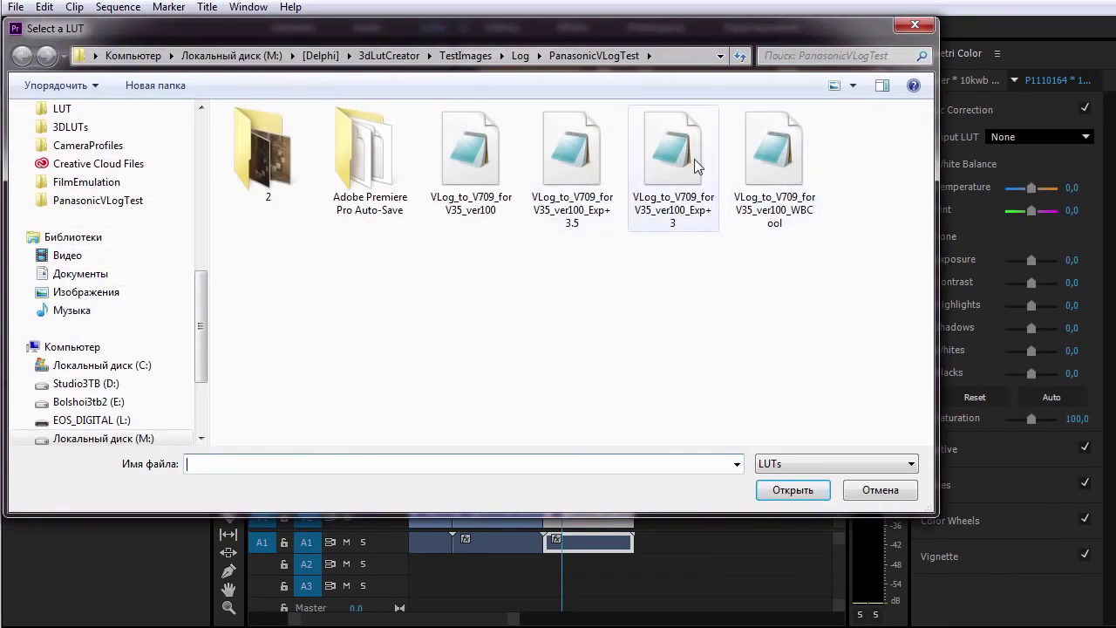
pyautogui.doubleClick(755, 150)
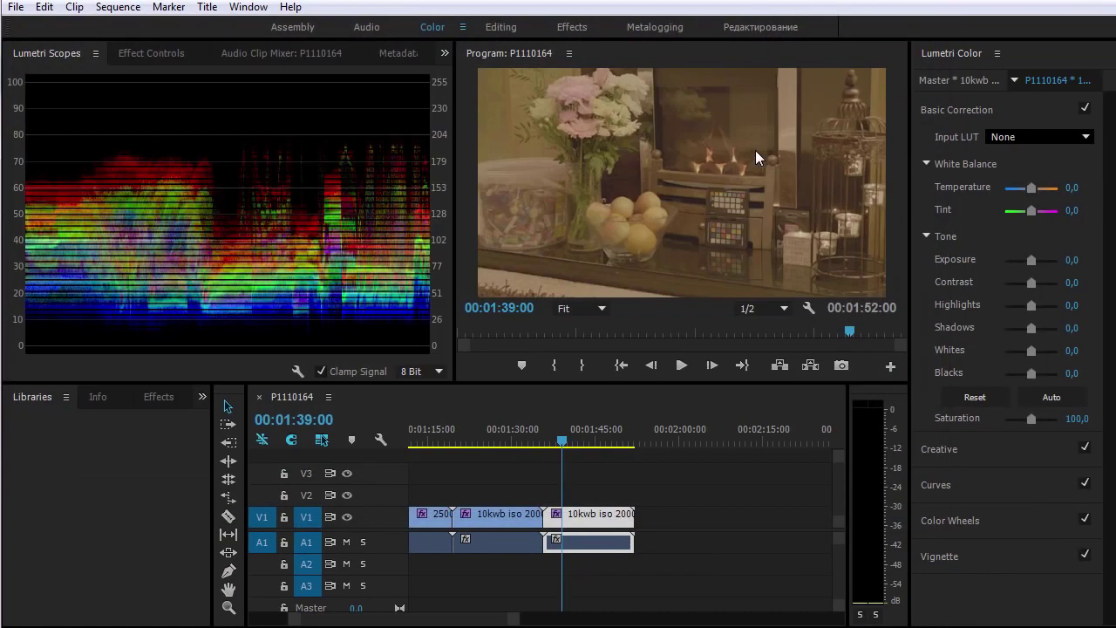
pyautogui.moveTo(463, 619); pyautogui.dragTo(454, 619)
# Nudge the 2500wb clip's Tint to about 8,2, then scrub between it and the middle and last 10kwb clips.
pyautogui.click(505, 431)
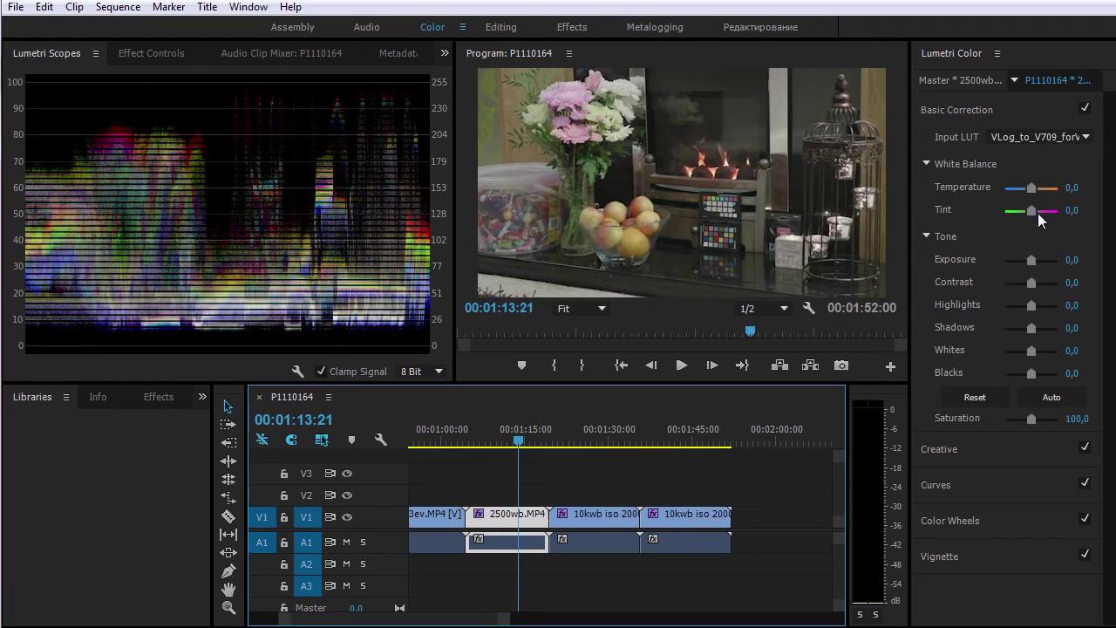
pyautogui.moveTo(1031, 214); pyautogui.dragTo(1032, 213)
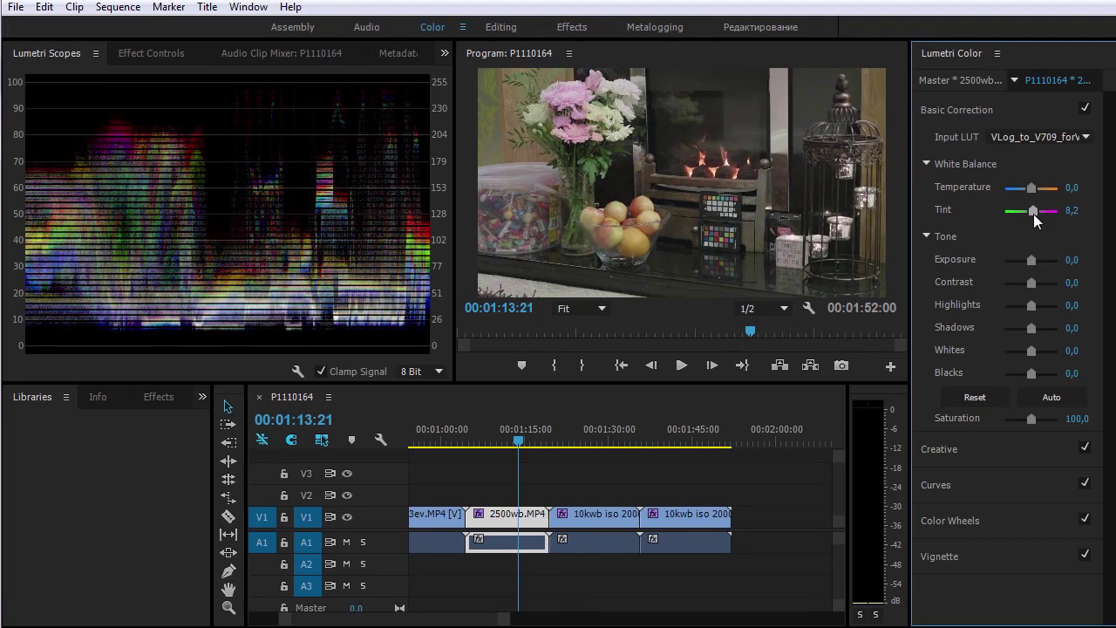
pyautogui.click(678, 438)
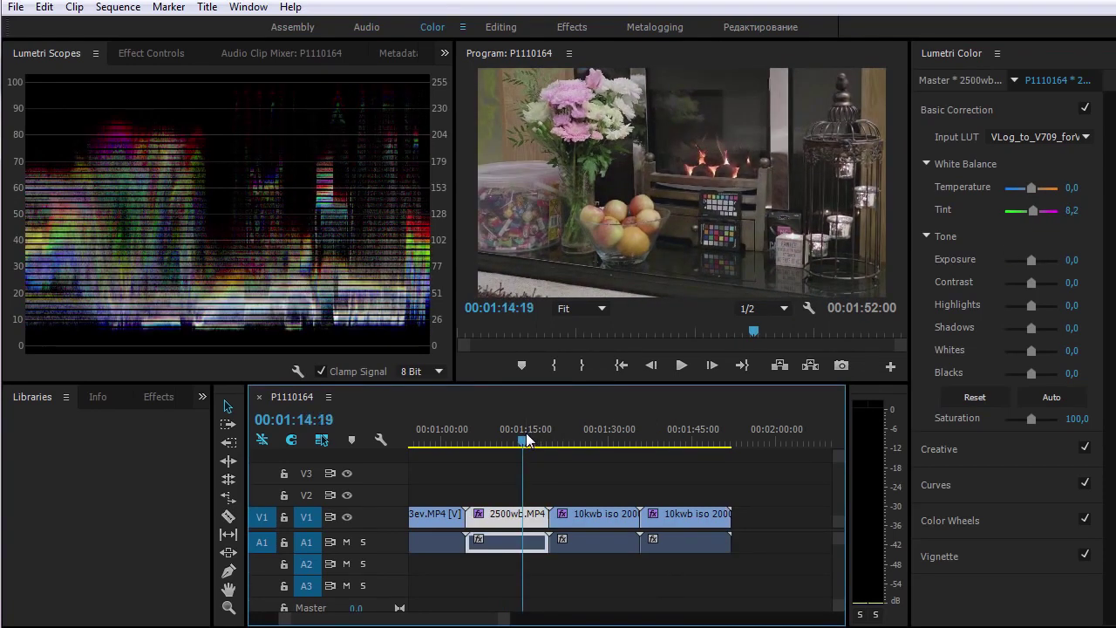
pyautogui.click(672, 440)
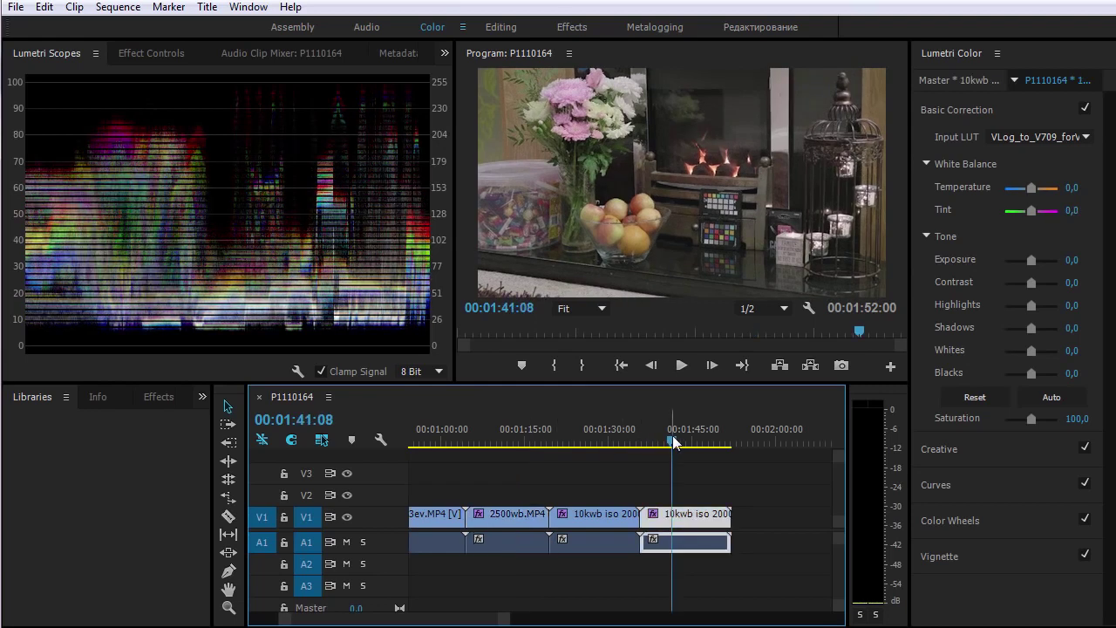
pyautogui.moveTo(673, 441); pyautogui.dragTo(526, 435)
pyautogui.moveTo(679, 430); pyautogui.dragTo(664, 430)
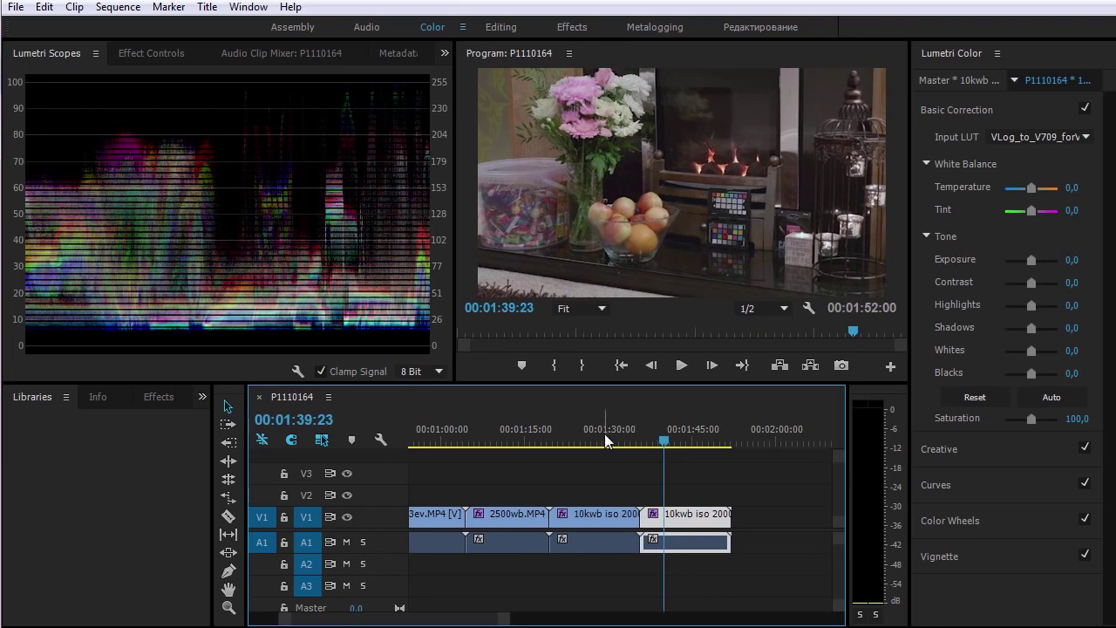
pyautogui.click(604, 436)
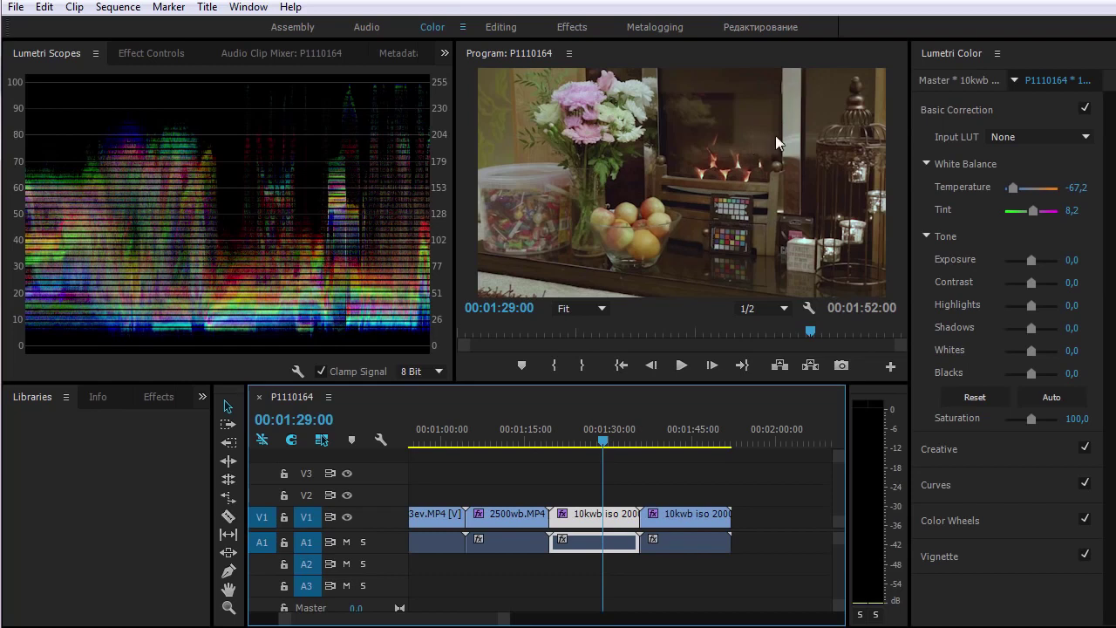
pyautogui.click(681, 435)
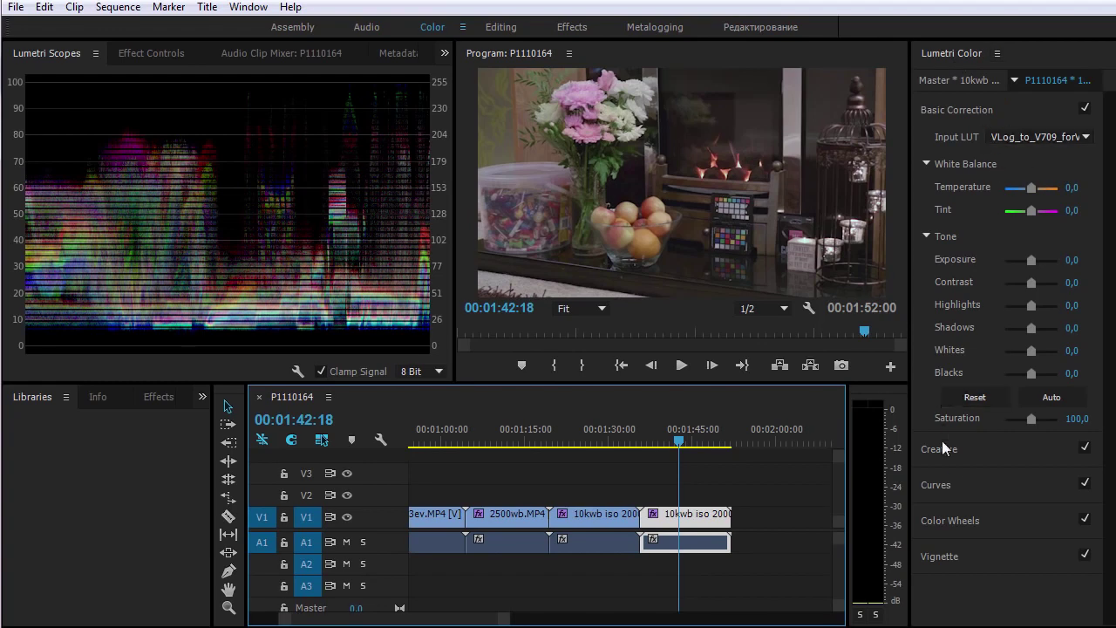
# Set the Premiere clip's Input LUT to None and turn External 3DLUT off in 3D LUT Creator.
pyautogui.click(1052, 138)
pyautogui.click(1028, 157)
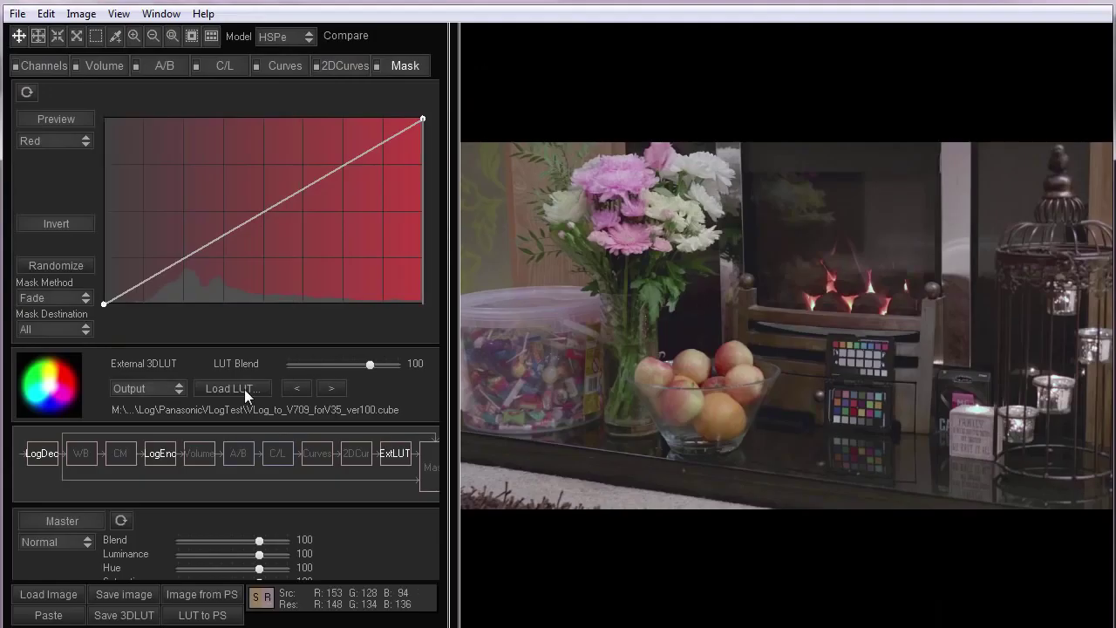
pyautogui.click(167, 388)
pyautogui.click(166, 405)
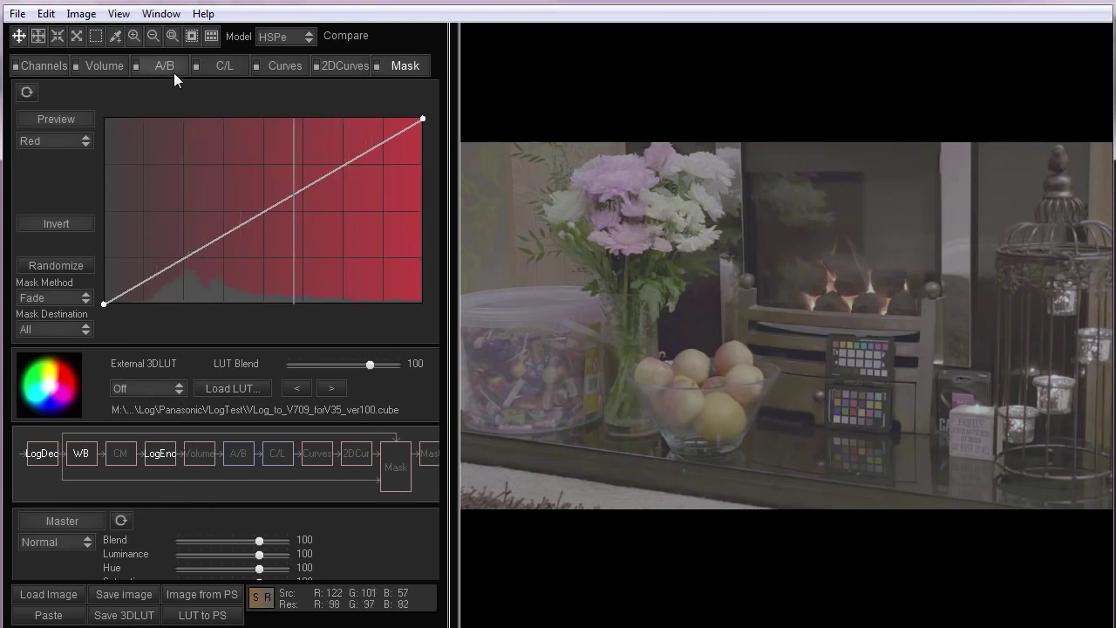
pyautogui.press('capslock')
pyautogui.press('capslock')
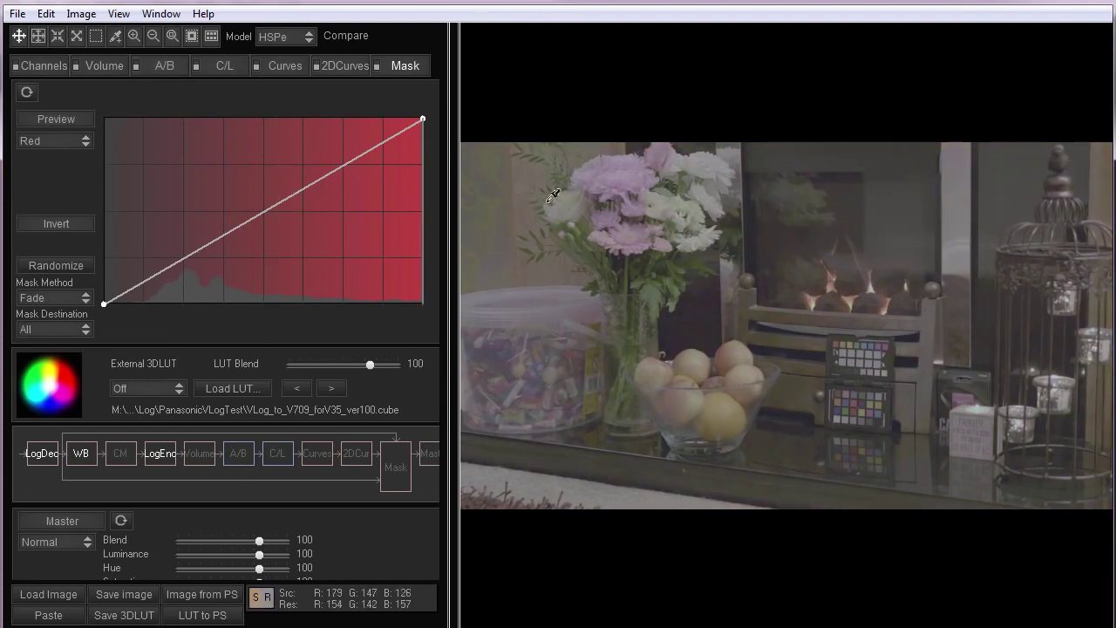
# Save the white-balance grade as a .cube 3D LUT named VLog_Temp-.
pyautogui.click(123, 615)
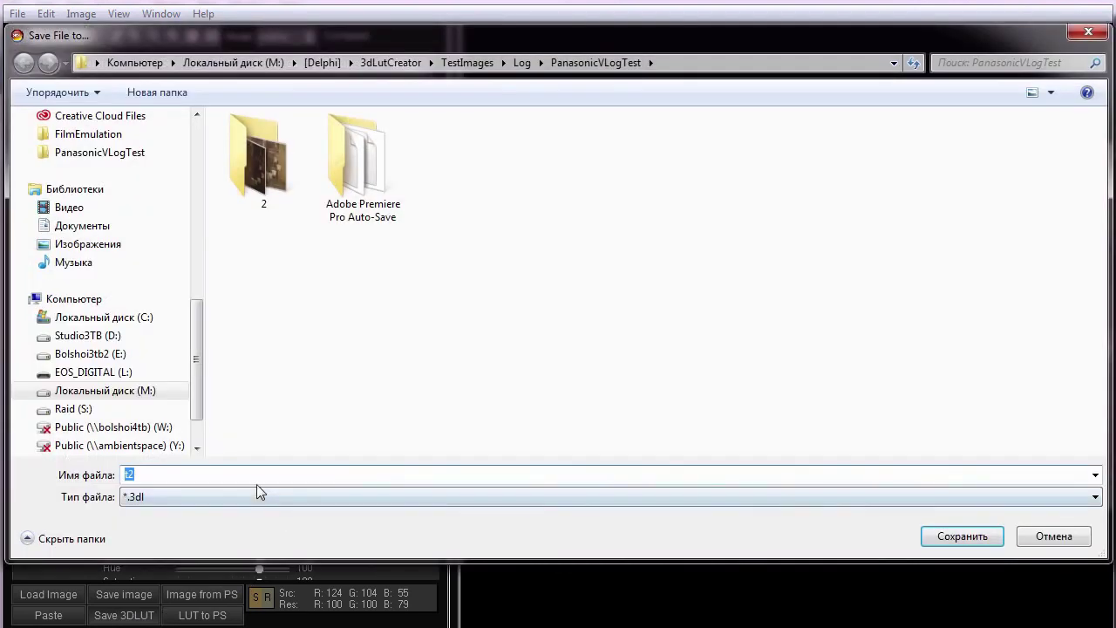
pyautogui.write('t2')
pyautogui.click(241, 497)
pyautogui.click(217, 529)
pyautogui.doubleClick(291, 475)
pyautogui.write('VLog_Temp-')
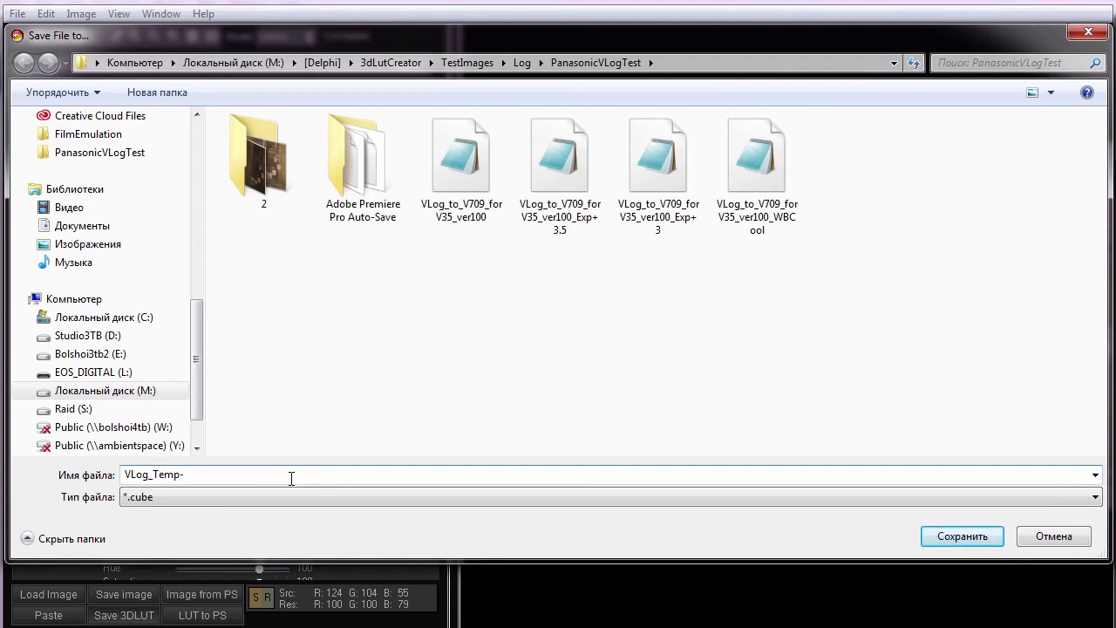
pyautogui.press('Return')
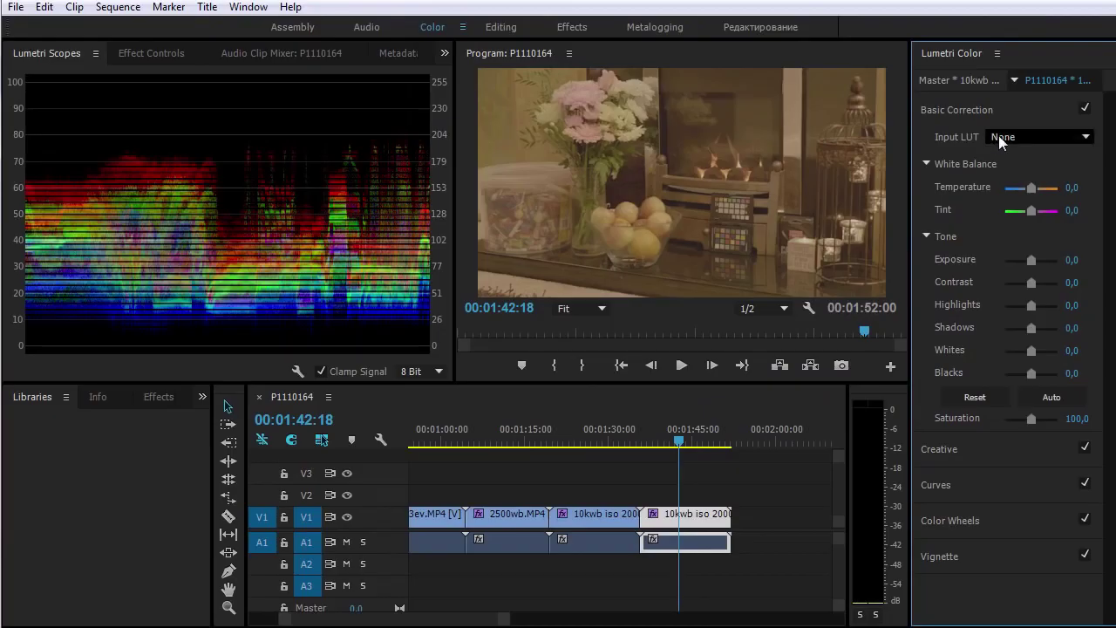
# Browse to and load the VLog_Temp- cube as the clip's Input LUT.
pyautogui.click(1012, 136)
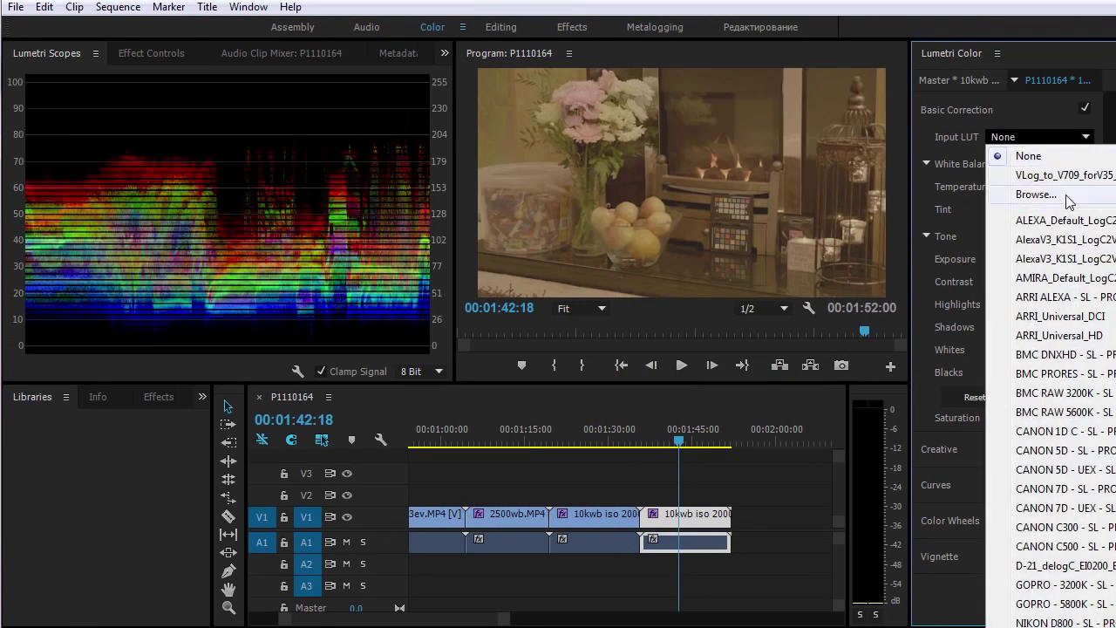
pyautogui.click(1065, 195)
pyautogui.click(469, 155)
pyautogui.doubleClick(470, 155)
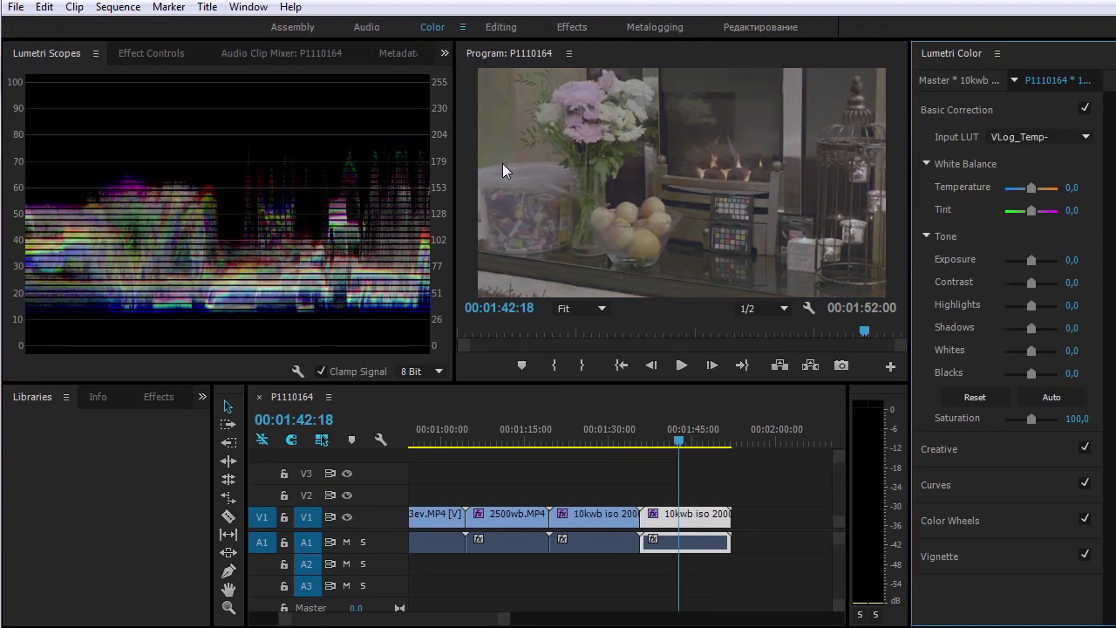
# Apply VLog_to_V709_forV35_ver100 as the Creative Look, then review the Basic and Creative sections.
pyautogui.click(952, 451)
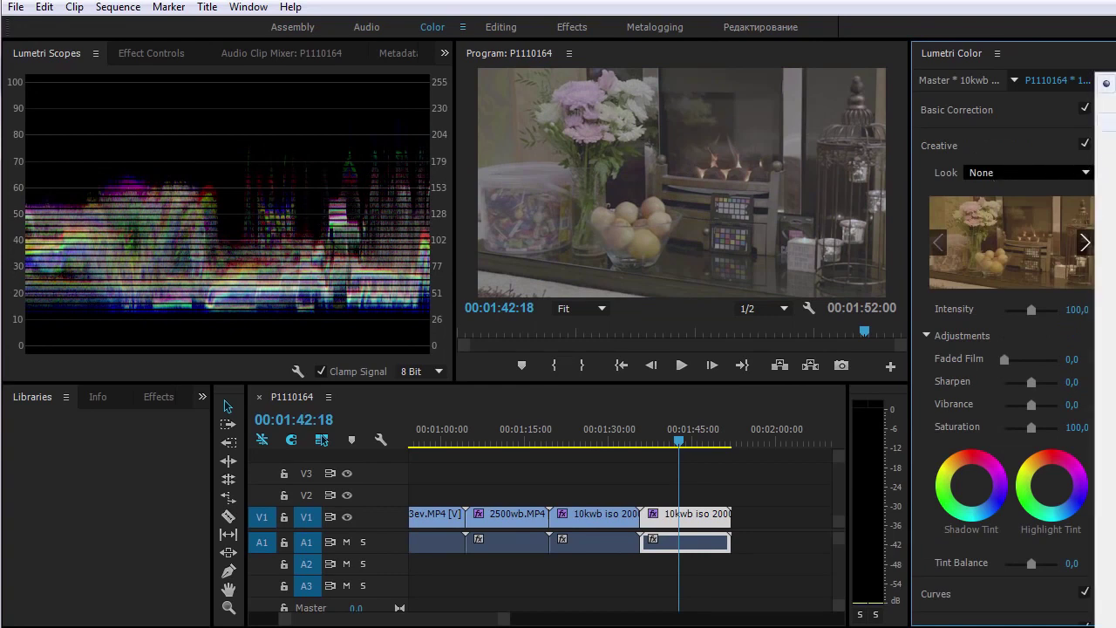
pyautogui.click(1028, 172)
pyautogui.click(1027, 130)
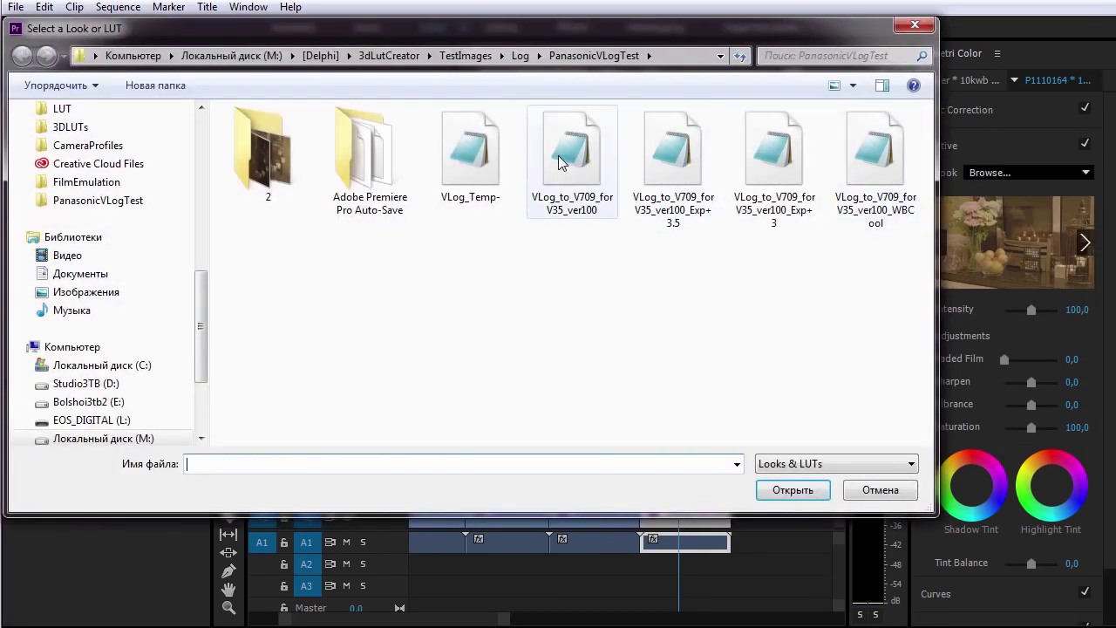
pyautogui.click(558, 155)
pyautogui.doubleClick(558, 155)
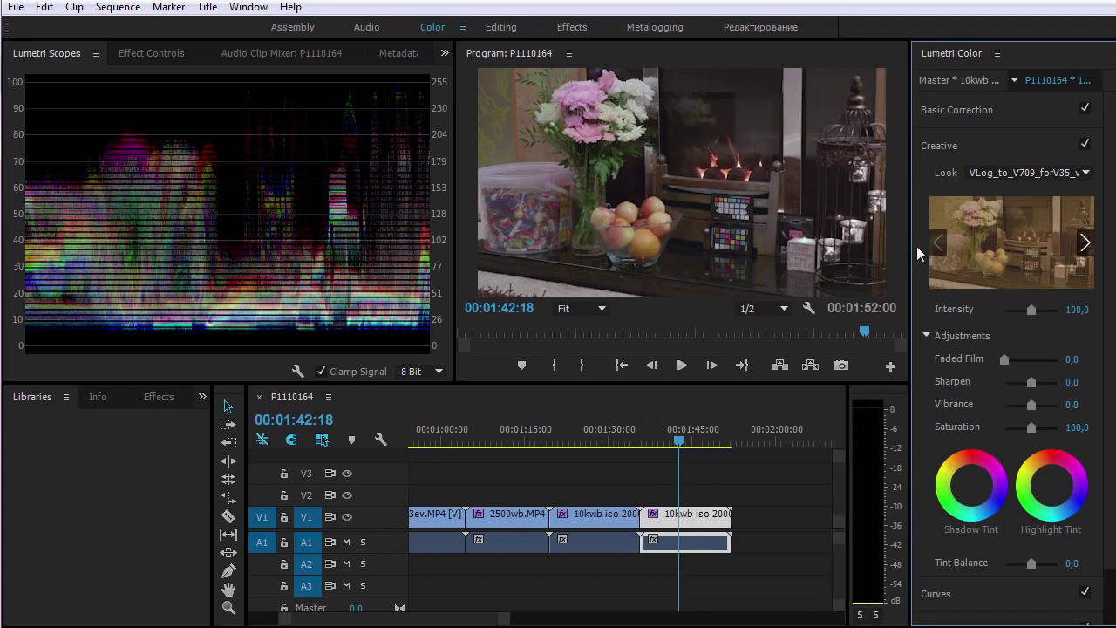
pyautogui.click(994, 110)
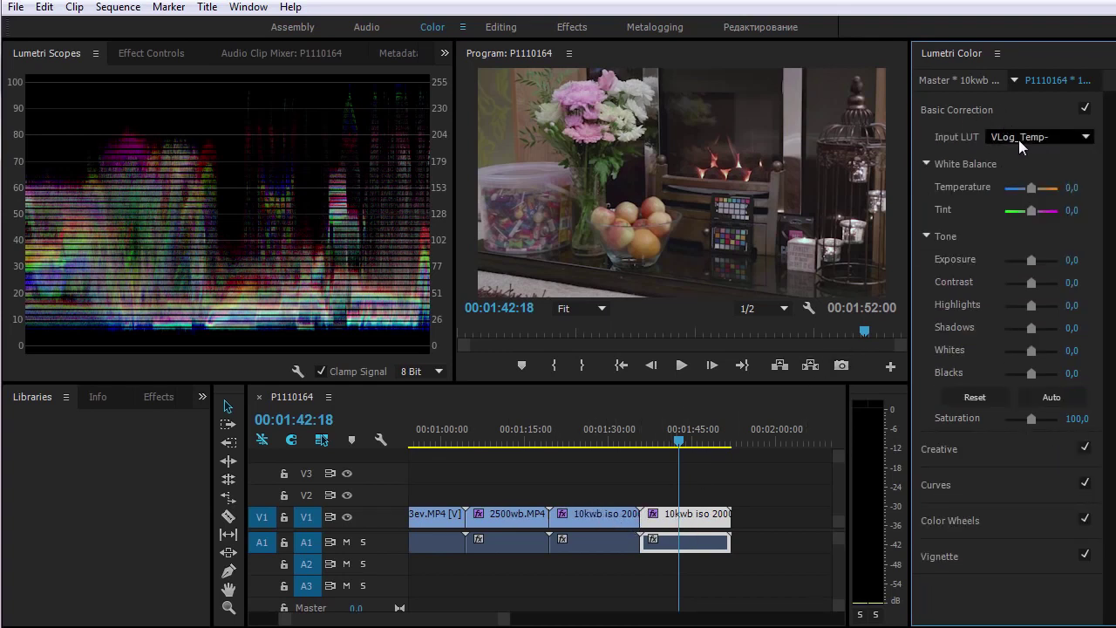
pyautogui.click(956, 449)
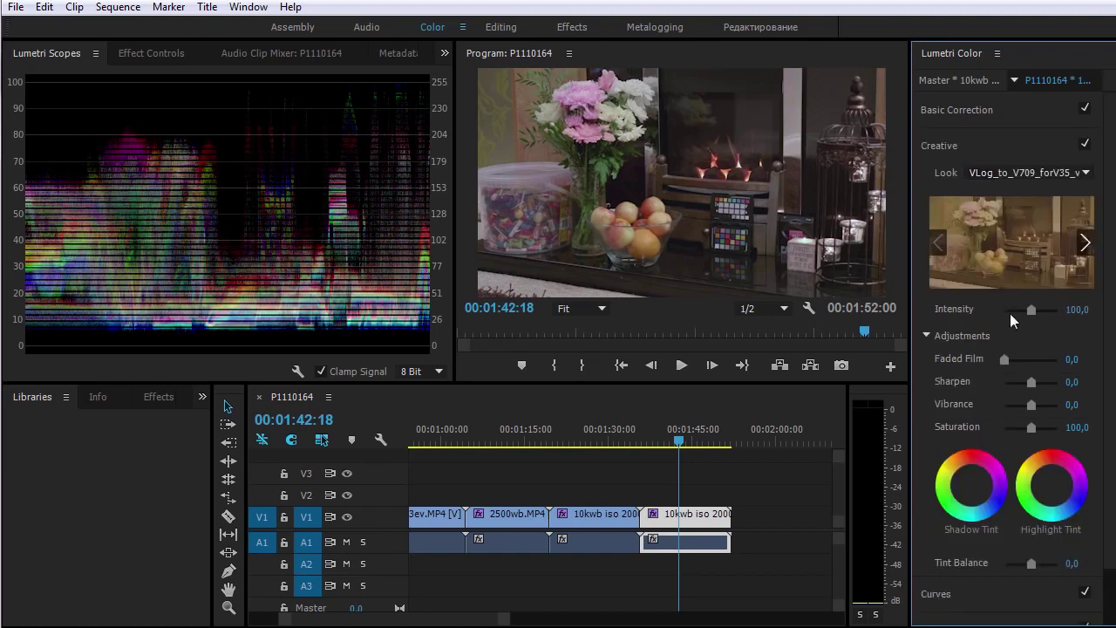
pyautogui.click(1008, 111)
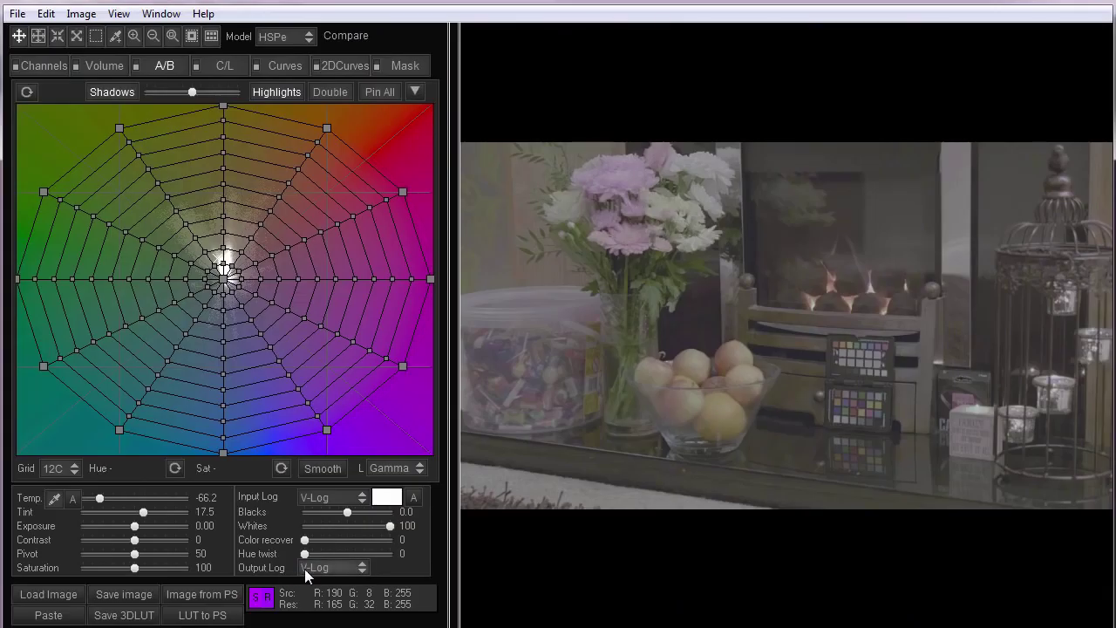
pyautogui.click(307, 568)
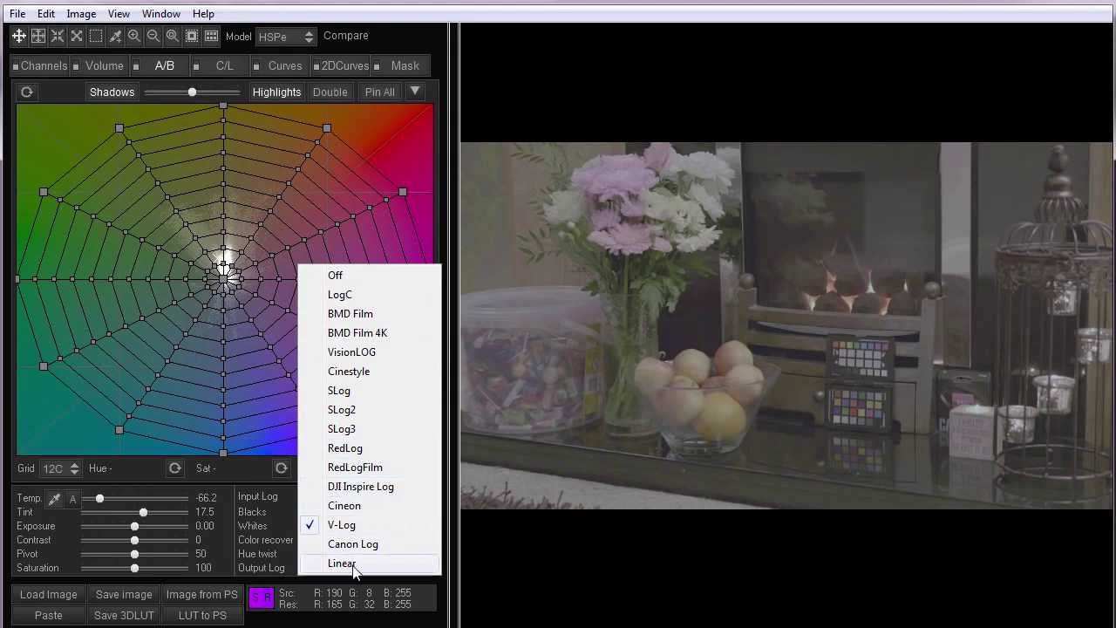
pyautogui.click(280, 507)
pyautogui.click(333, 495)
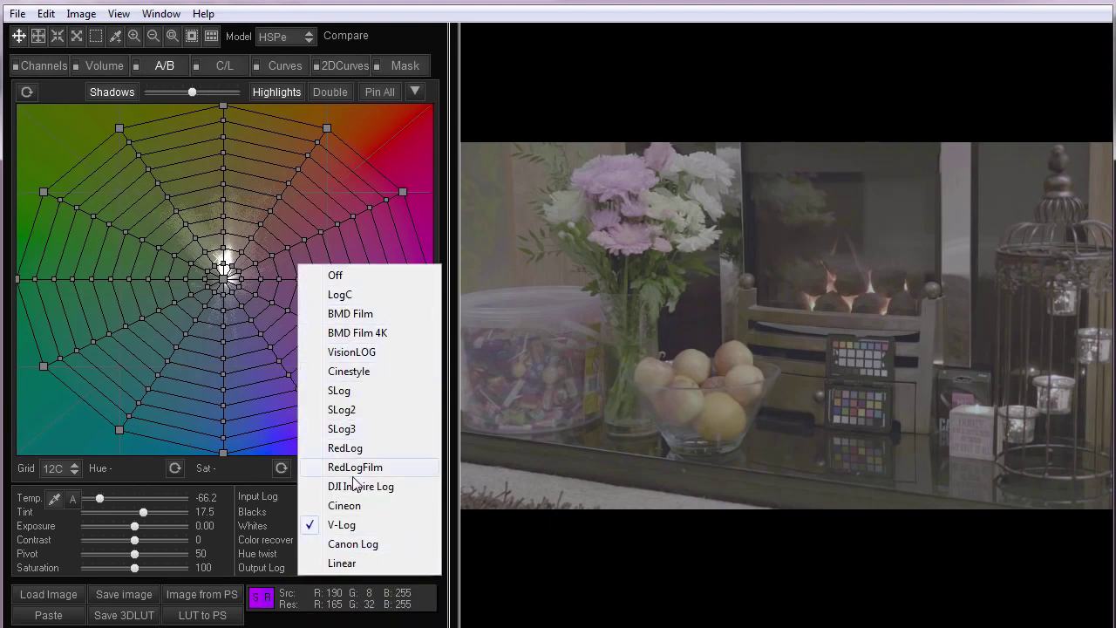
pyautogui.click(336, 524)
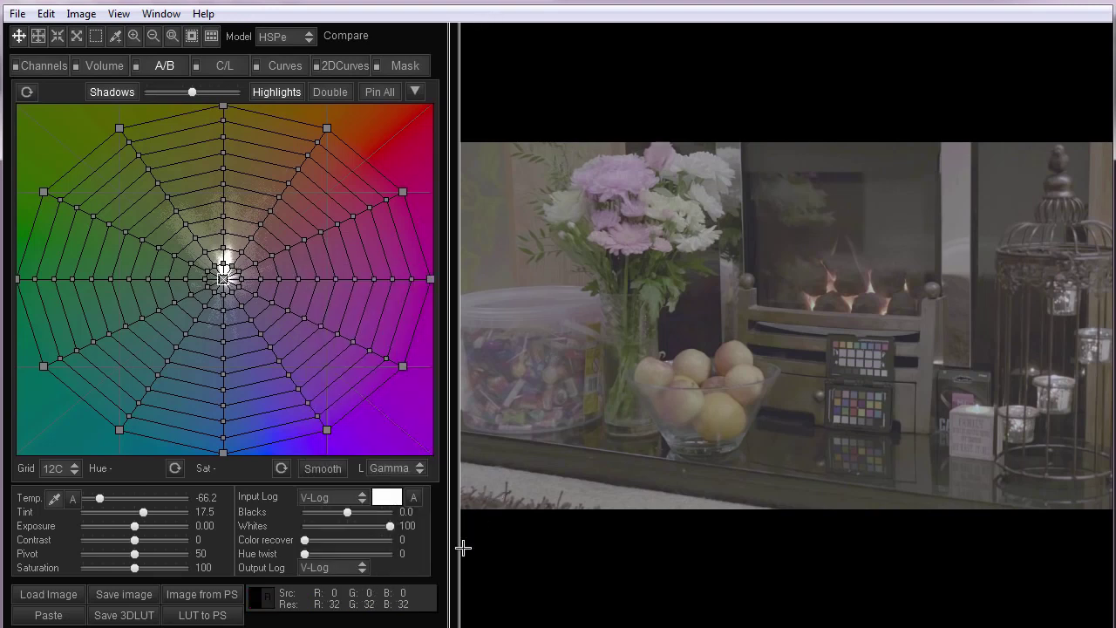